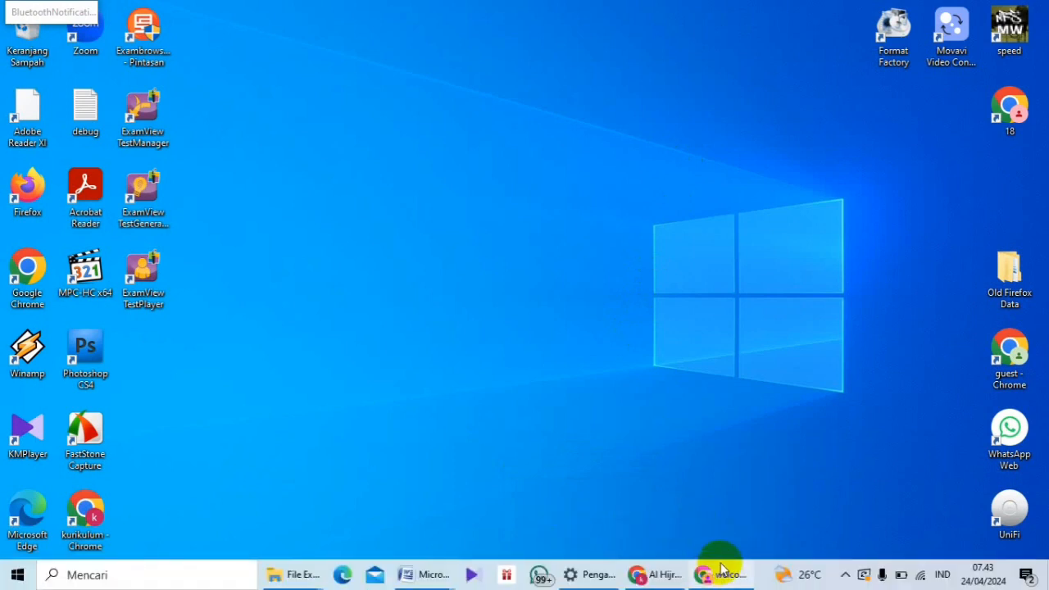
# Switch to the Document1 window in Microsoft Word
pyautogui.moveTo(722, 577)
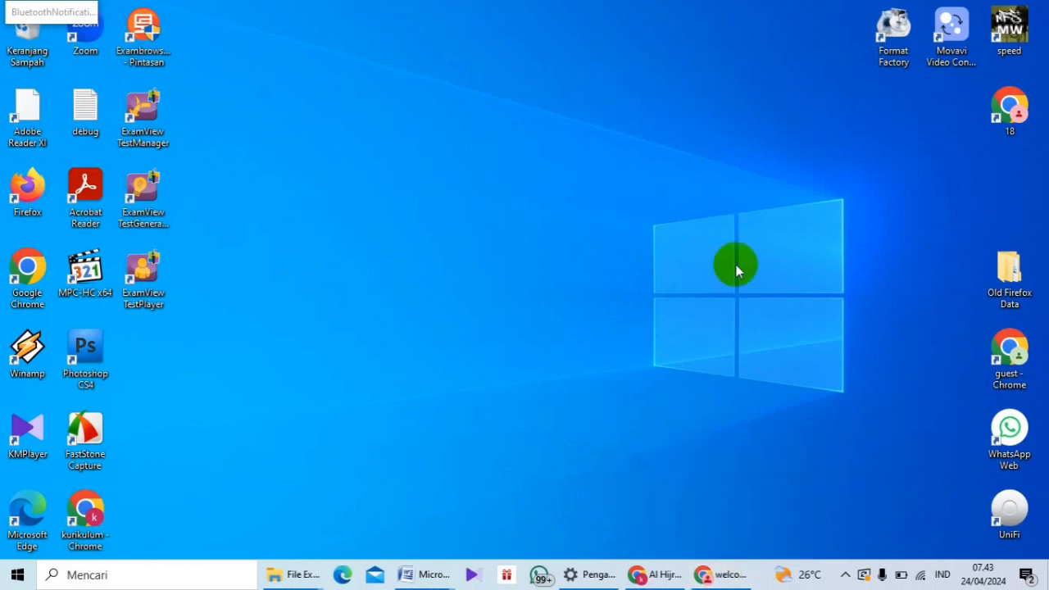
pyautogui.click(419, 577)
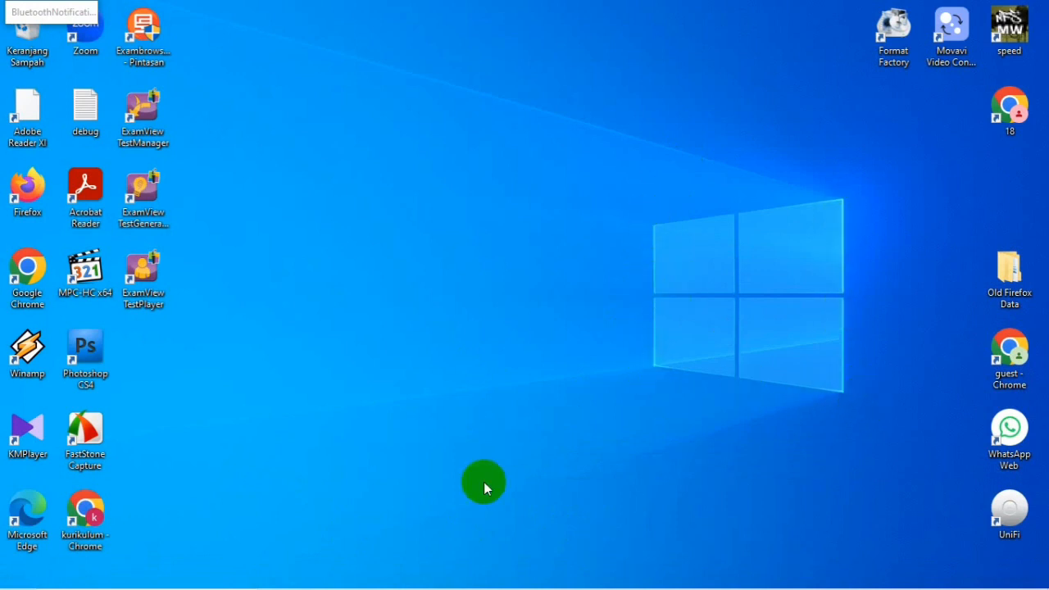
pyautogui.moveTo(450, 569)
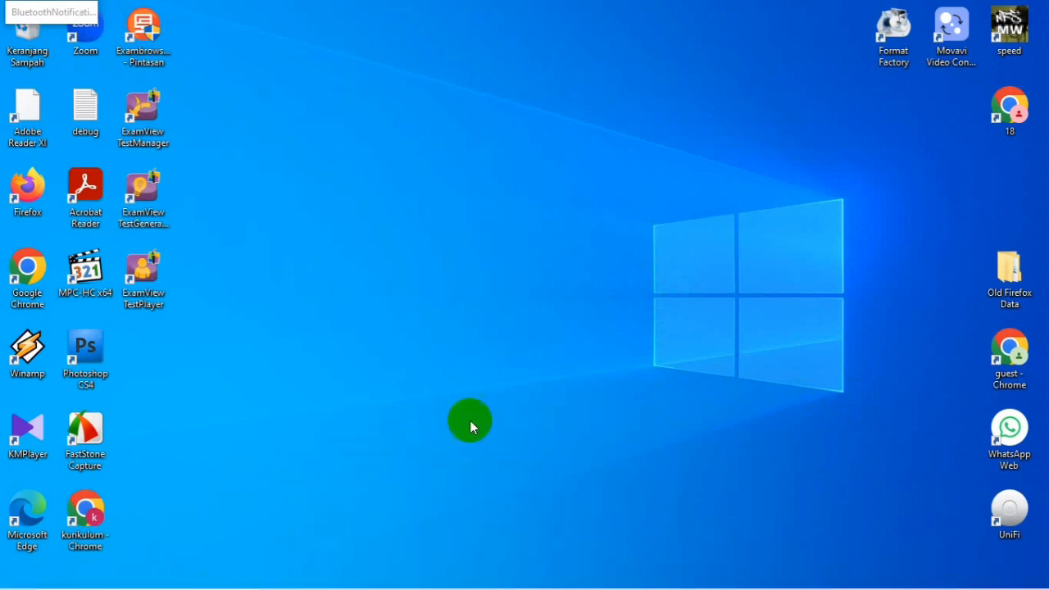
pyautogui.moveTo(430, 588)
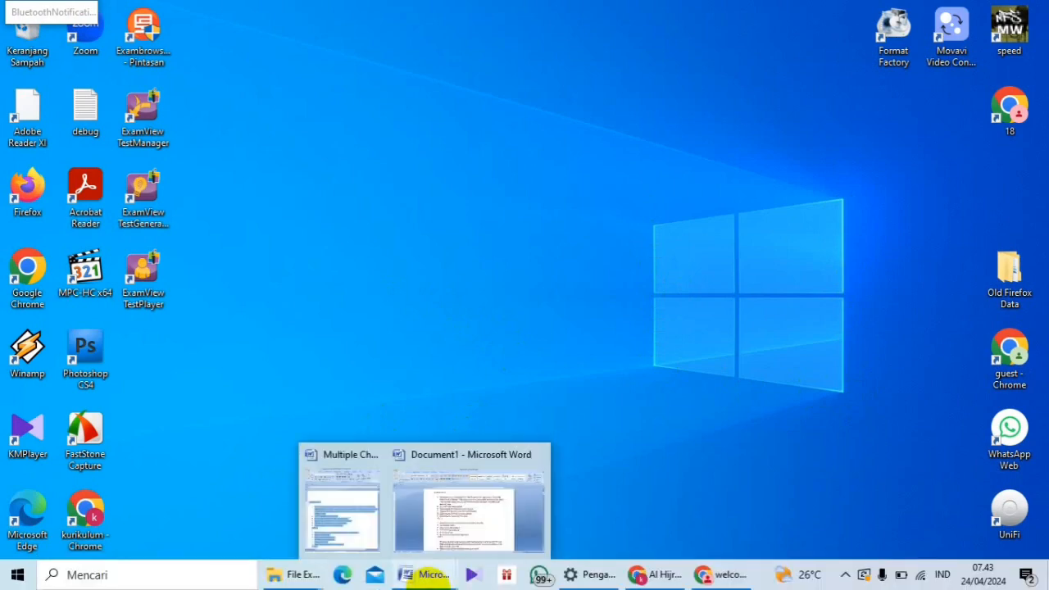
pyautogui.click(490, 482)
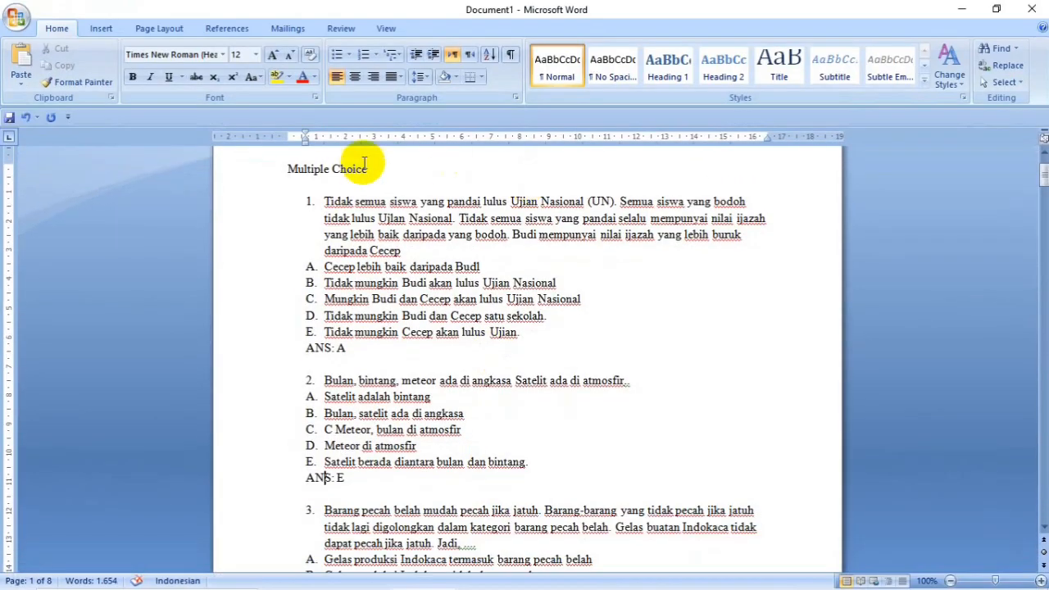
# Examine the "Multiple Choice" heading line and the blank line beneath it
pyautogui.click(352, 165)
pyautogui.press('Home')
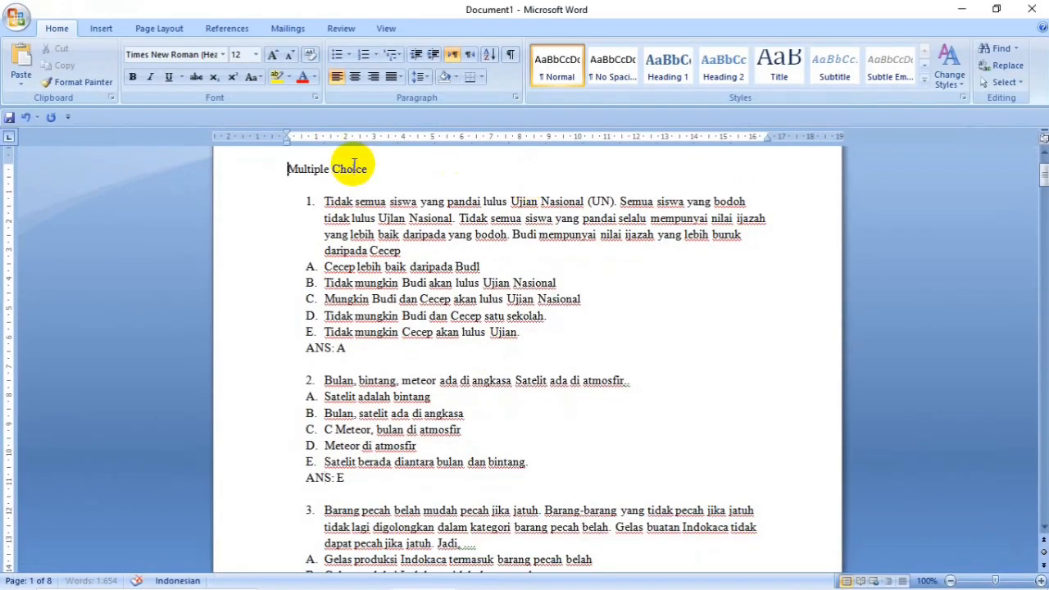
pyautogui.hotkey('shift', 'End')
pyautogui.hotkey('shift', 'Down')
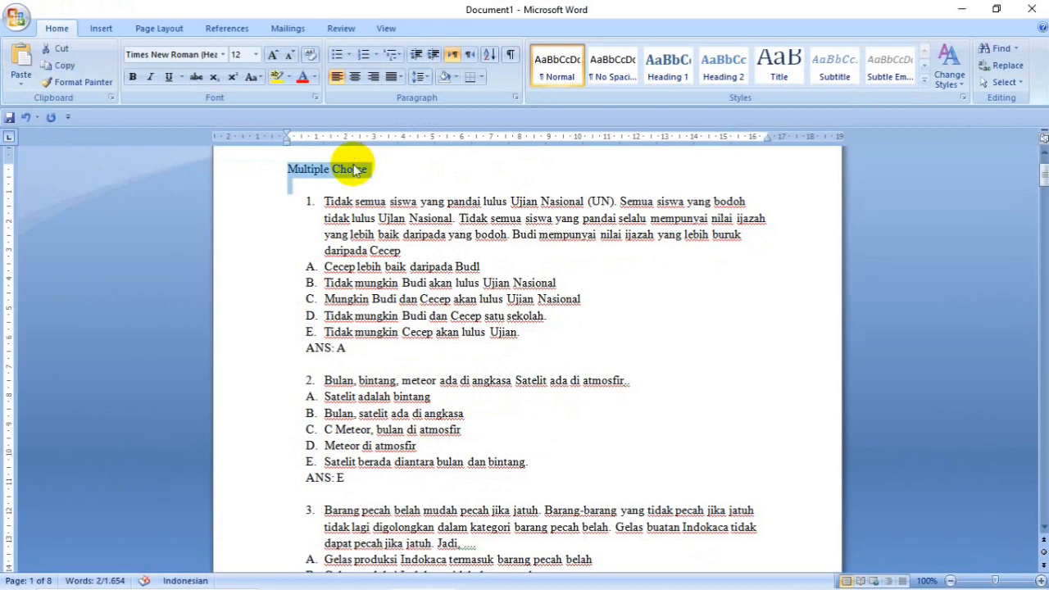
pyautogui.click(431, 166)
pyautogui.click(250, 174)
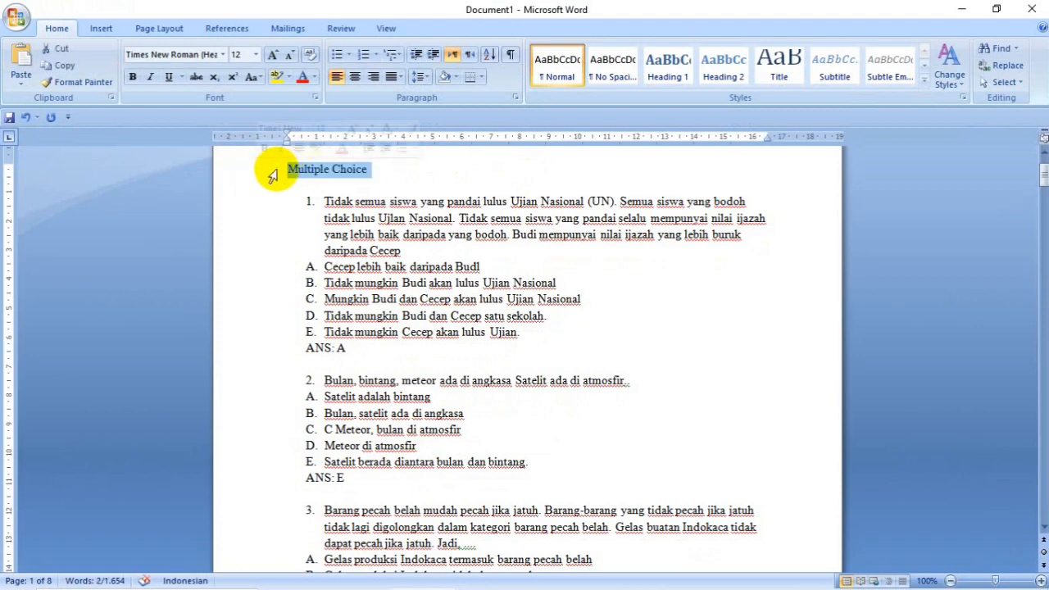
pyautogui.press('Left')
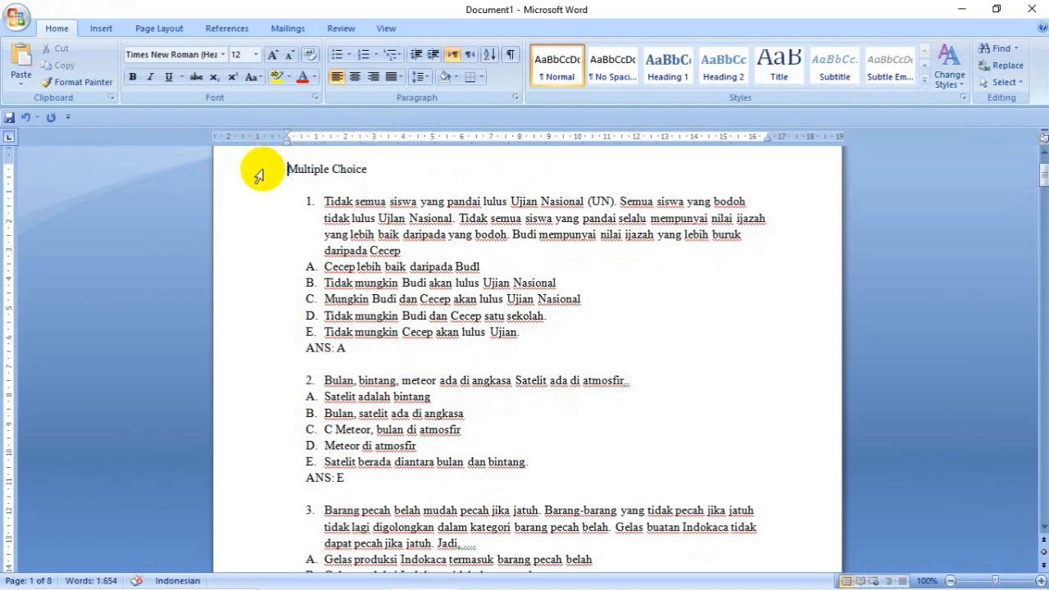
pyautogui.click(258, 176)
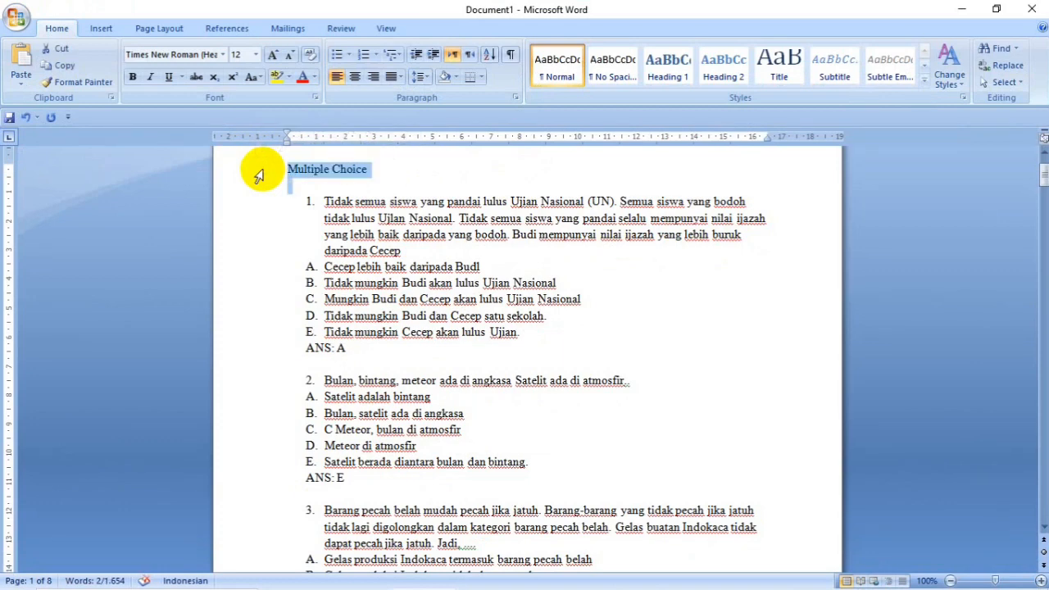
pyautogui.press('Left')
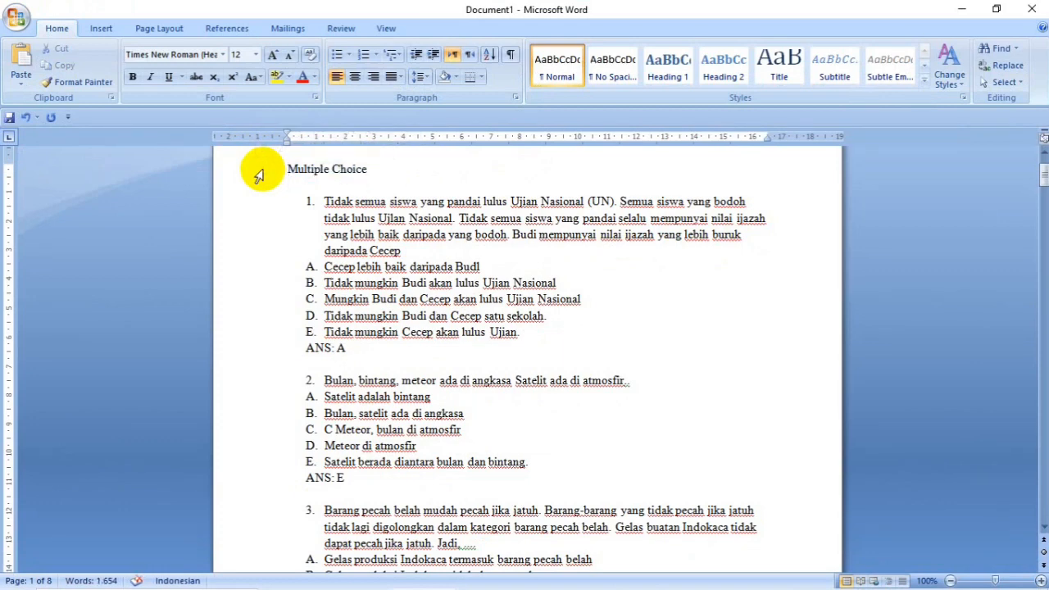
# Inspect the automatic numbering of question 1 and the available number formats in the numbering library
pyautogui.press('Down')
pyautogui.press('Down')
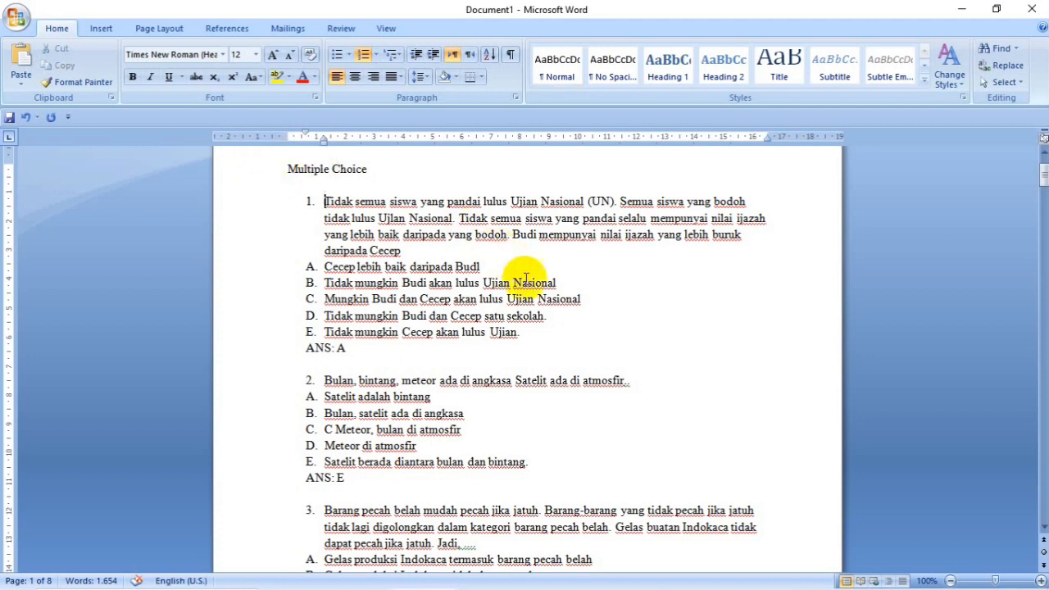
pyautogui.keyDown('shift'); pyautogui.click(537, 338); pyautogui.keyUp('shift')
pyautogui.press('Left')
pyautogui.press('Left')
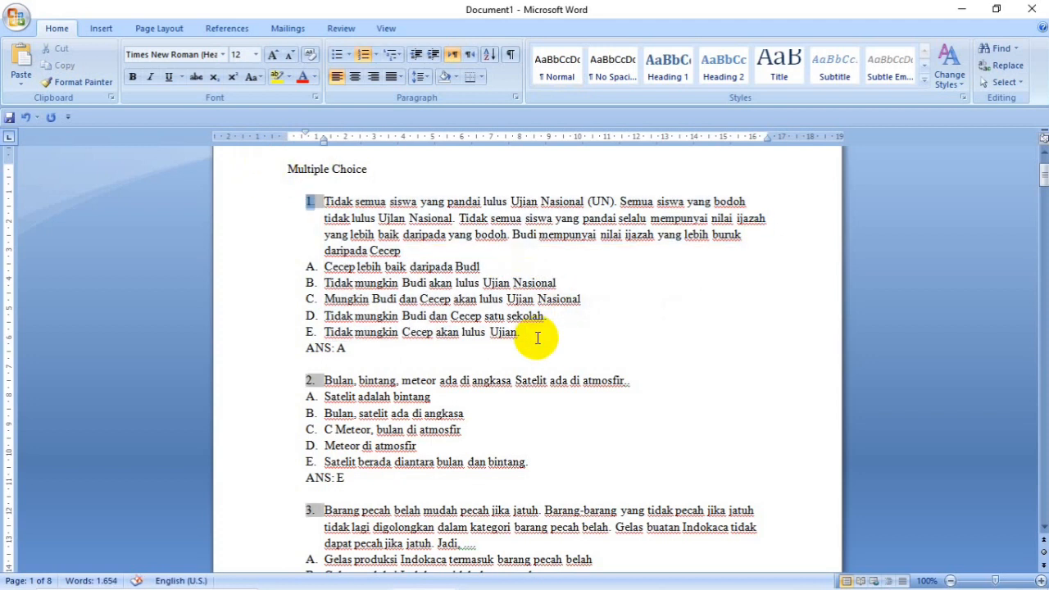
pyautogui.click(323, 203)
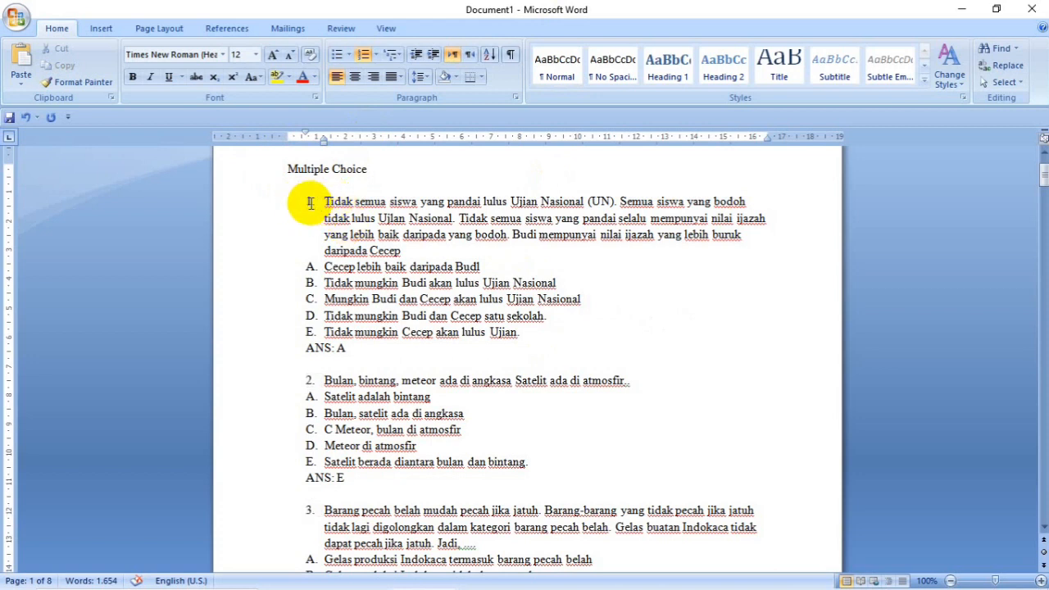
pyautogui.click(309, 203)
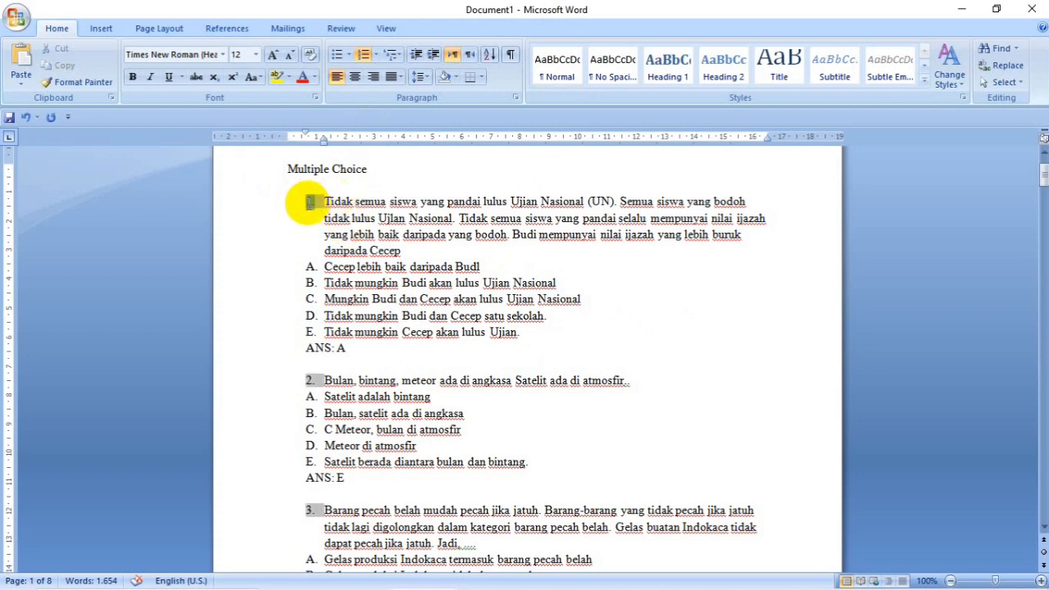
pyautogui.click(376, 54)
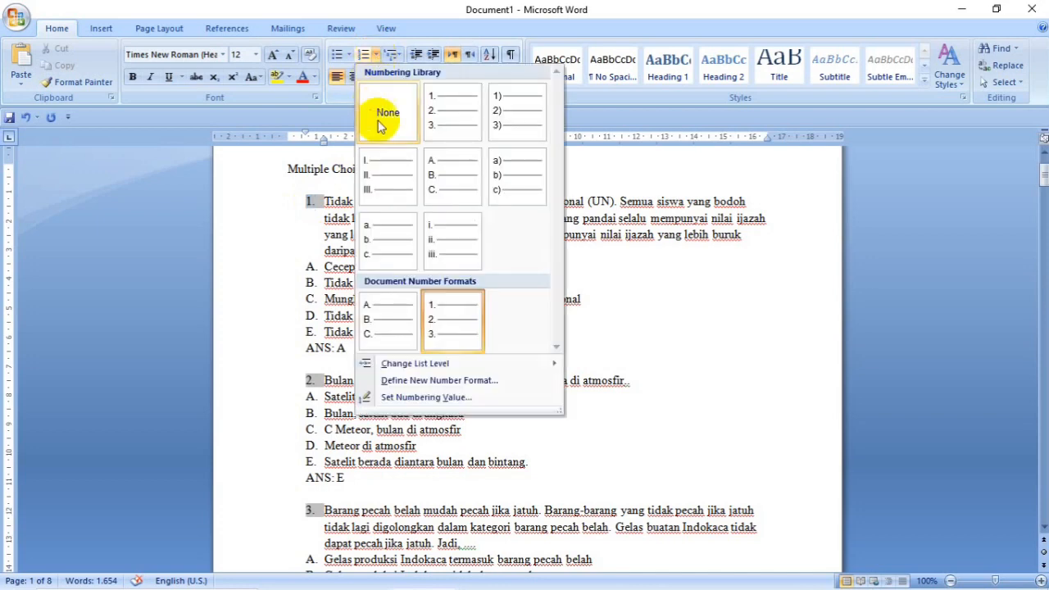
pyautogui.click(311, 209)
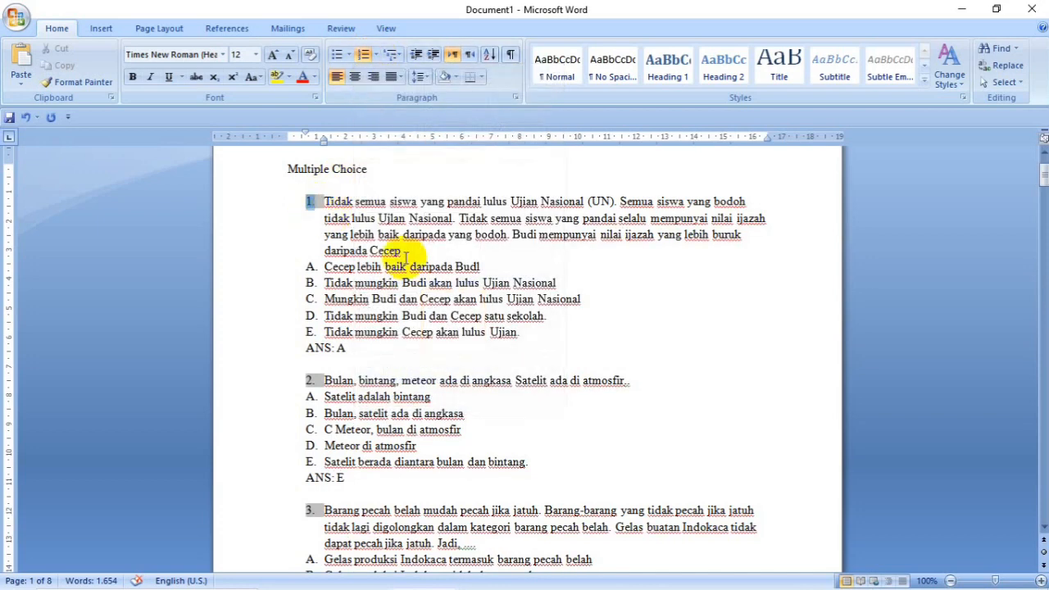
# Examine the lettered list of answer options A to E under question 1
pyautogui.click(435, 251)
pyautogui.press('Right')
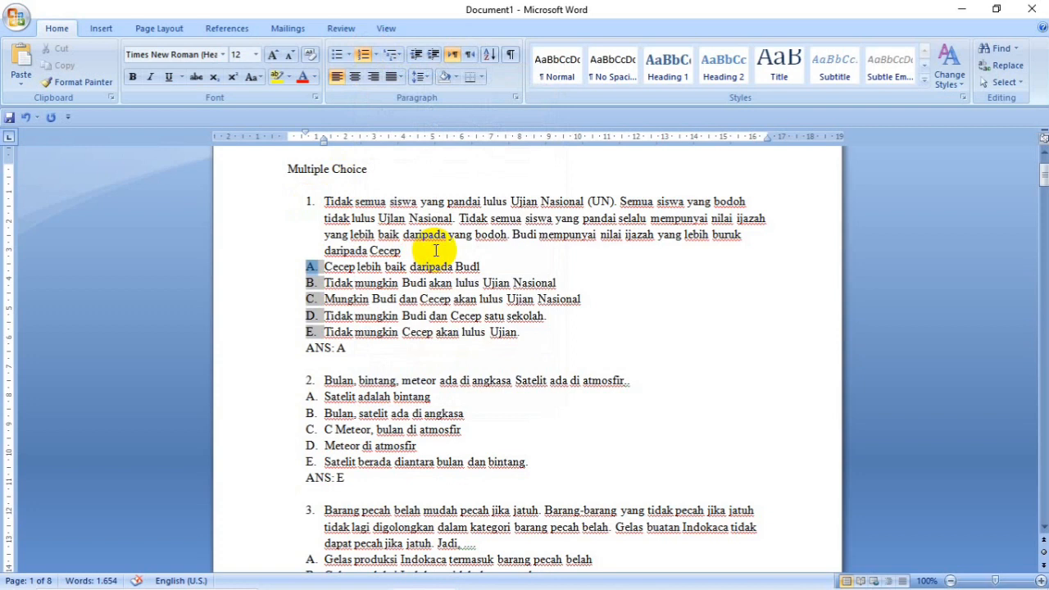
pyautogui.press('Down')
pyautogui.press('Down')
pyautogui.press('Down')
pyautogui.press('Down')
pyautogui.press('Up')
pyautogui.press('Up')
pyautogui.press('Up')
pyautogui.press('Up')
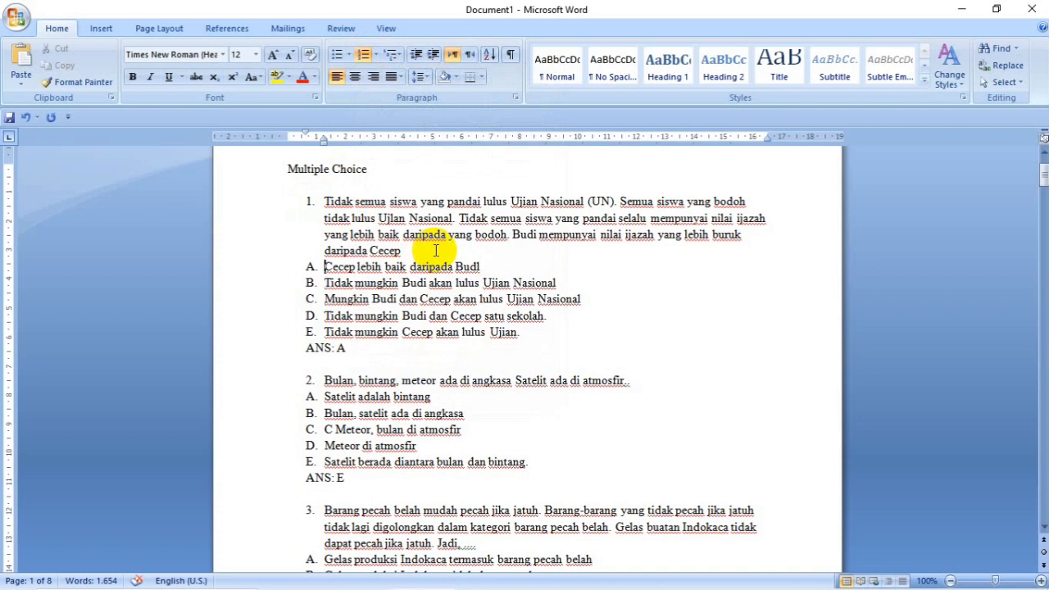
pyautogui.hotkey('shift', 'Down')
pyautogui.hotkey('shift', 'Down')
pyautogui.hotkey('shift', 'Down')
pyautogui.hotkey('shift', 'Down')
pyautogui.hotkey('shift', 'Down')
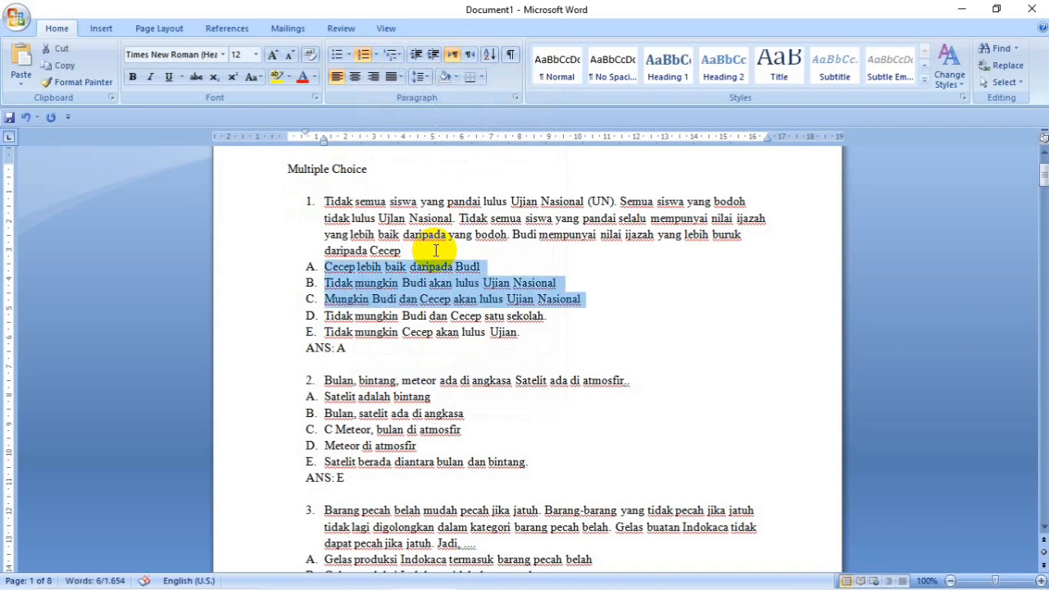
pyautogui.hotkey('shift', 'Left')
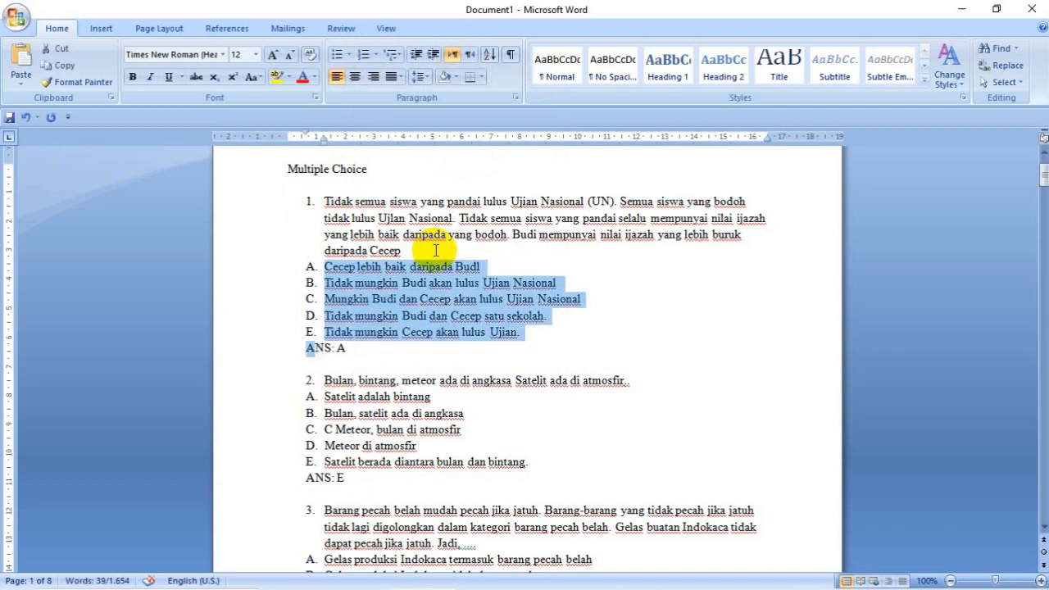
pyautogui.hotkey('shift', 'Left')
pyautogui.press('Right')
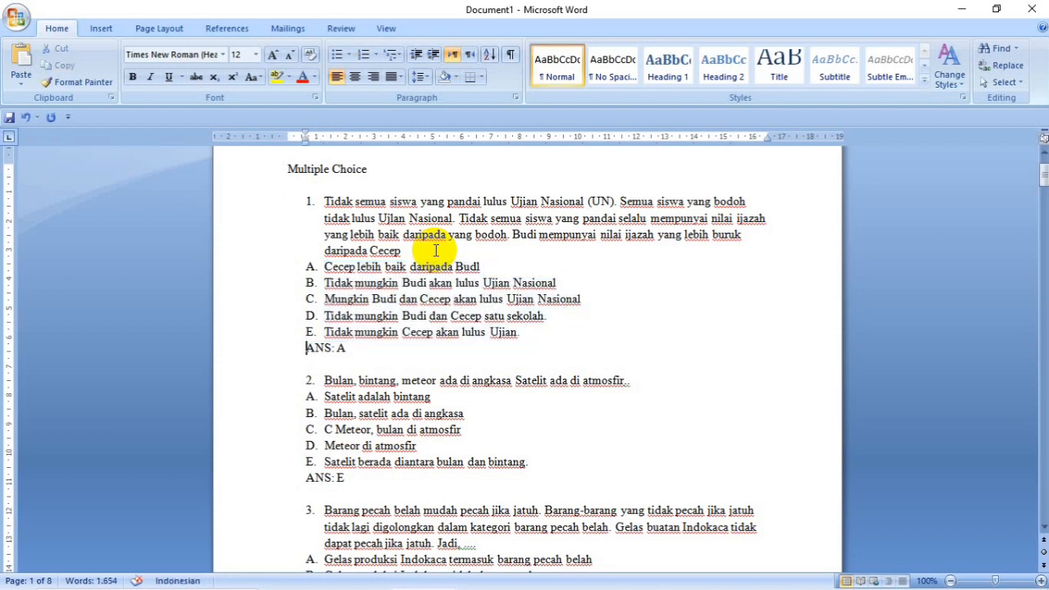
# Check the format of question 1's answer line part by part: ANS, colon, space and answer letter
pyautogui.hotkey('shift', 'Down')
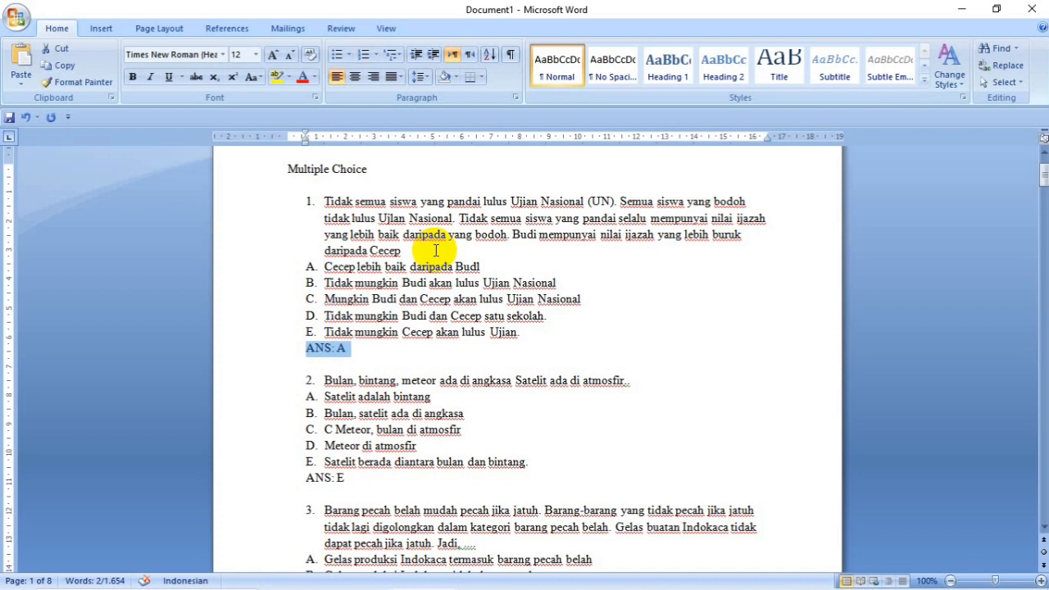
pyautogui.press('Left')
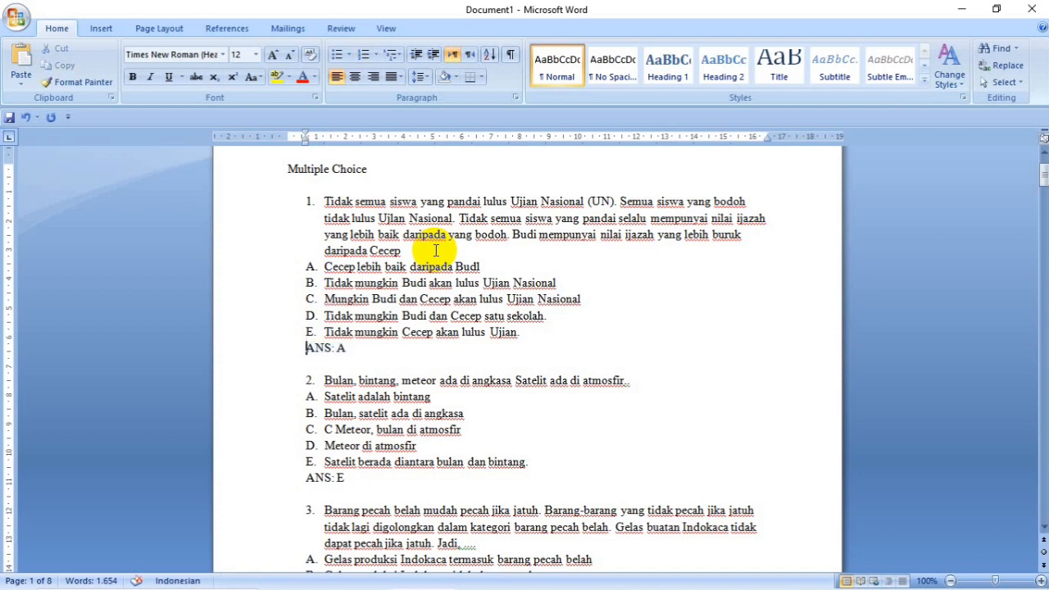
pyautogui.hotkey('shift', 'Right')
pyautogui.hotkey('shift', 'Right')
pyautogui.hotkey('shift', 'Right')
pyautogui.press('Right')
pyautogui.hotkey('shift', 'Right')
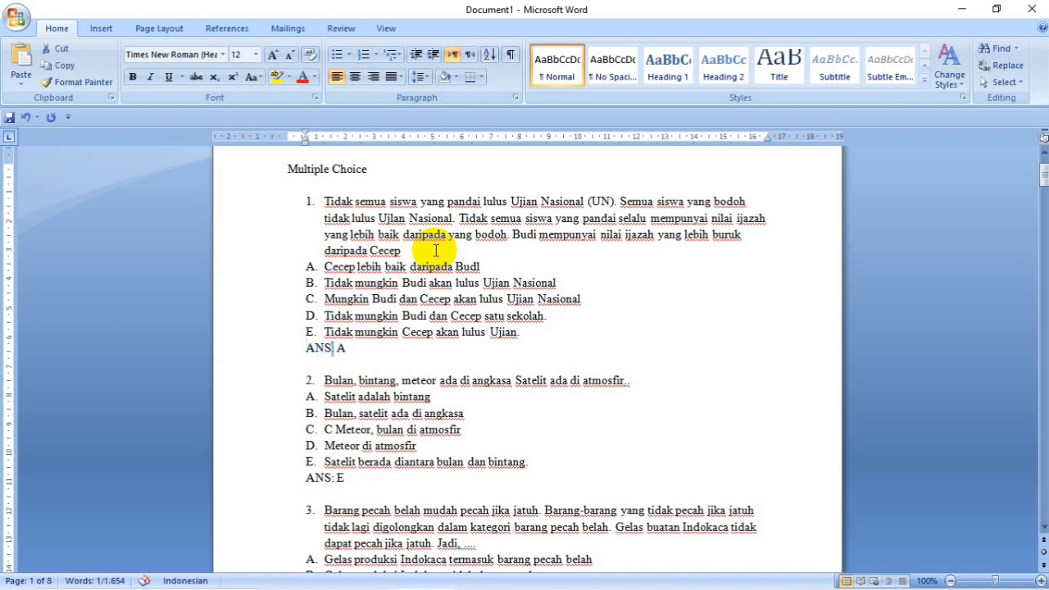
pyautogui.press('Right')
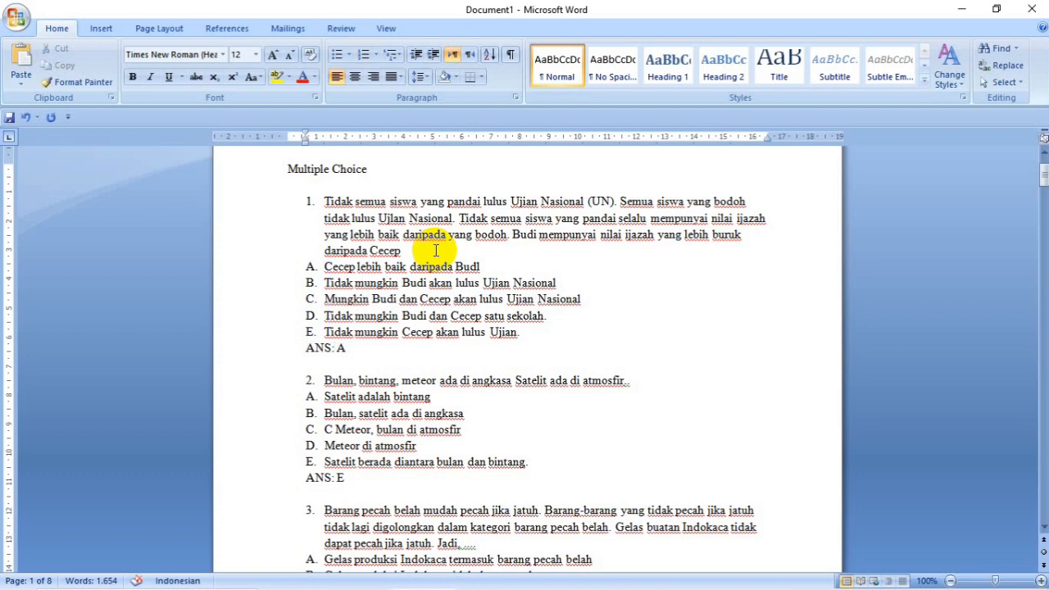
pyautogui.hotkey('shift', 'Right')
pyautogui.press('Right')
pyautogui.hotkey('shift', 'Right')
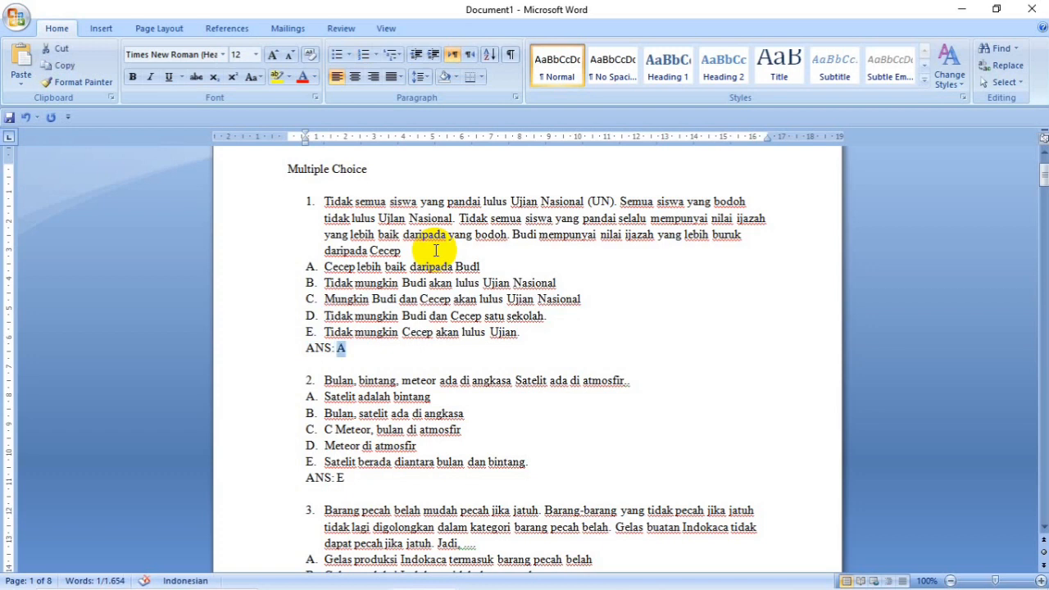
pyautogui.press('Right')
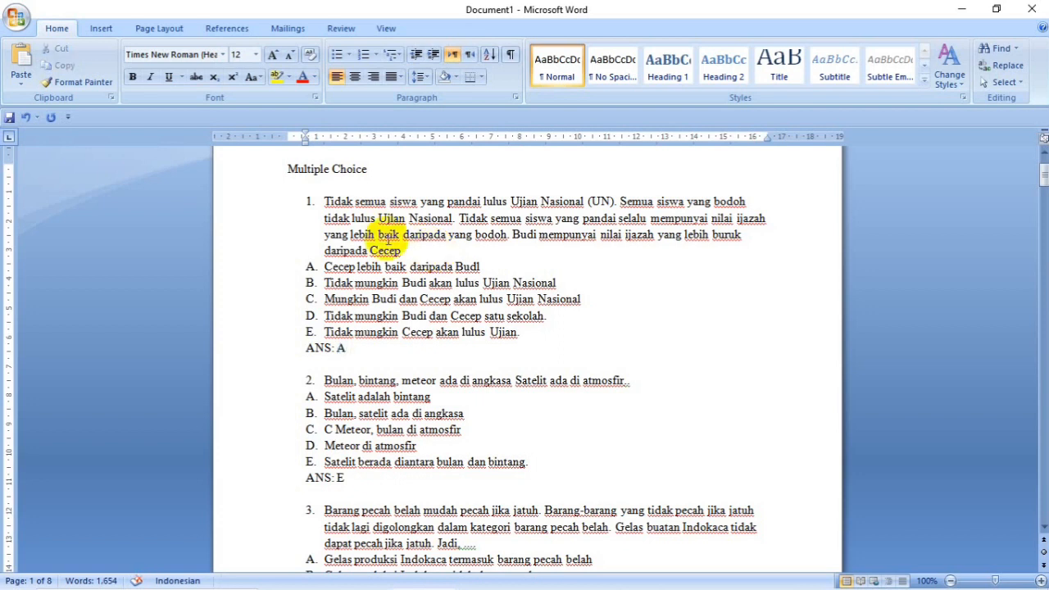
# Review the whole question 1 block and the blank line separating it from question 2
pyautogui.keyDown('shift'); pyautogui.click(272, 206); pyautogui.keyUp('shift')
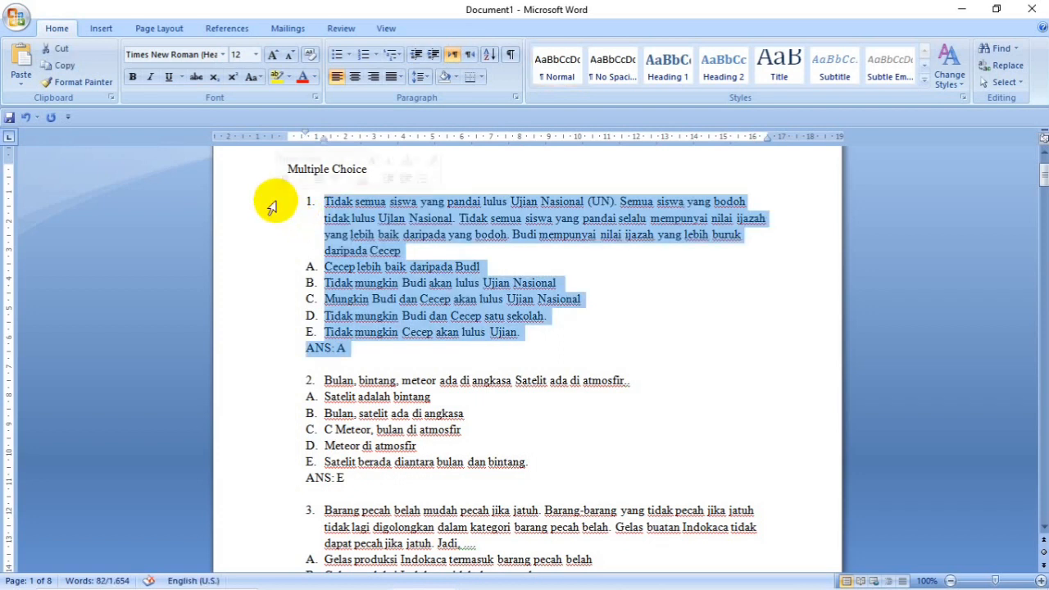
pyautogui.press('Down')
pyautogui.press('Down')
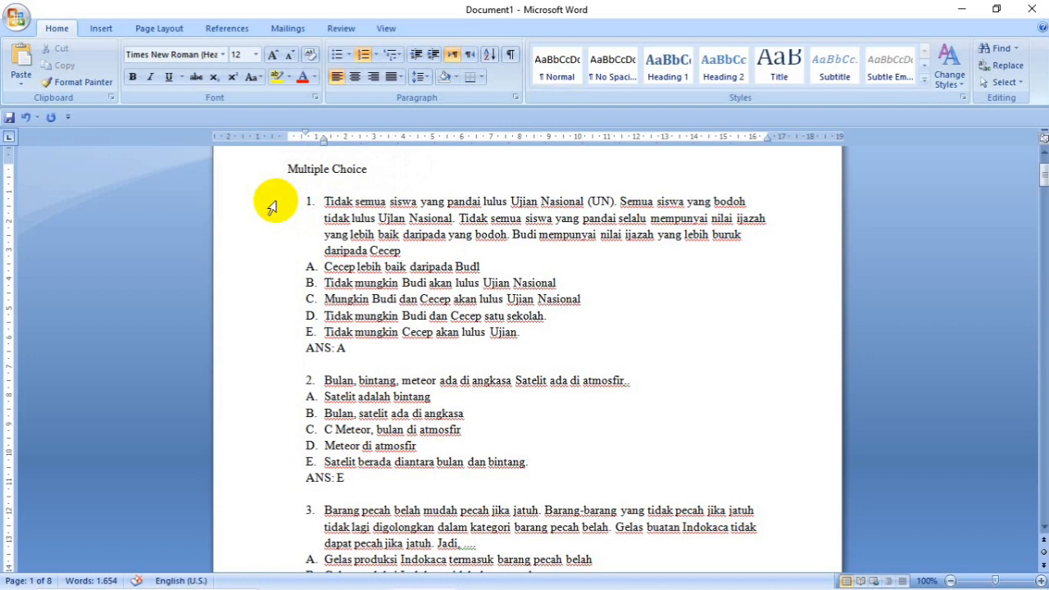
pyautogui.press('Up')
pyautogui.press('Left')
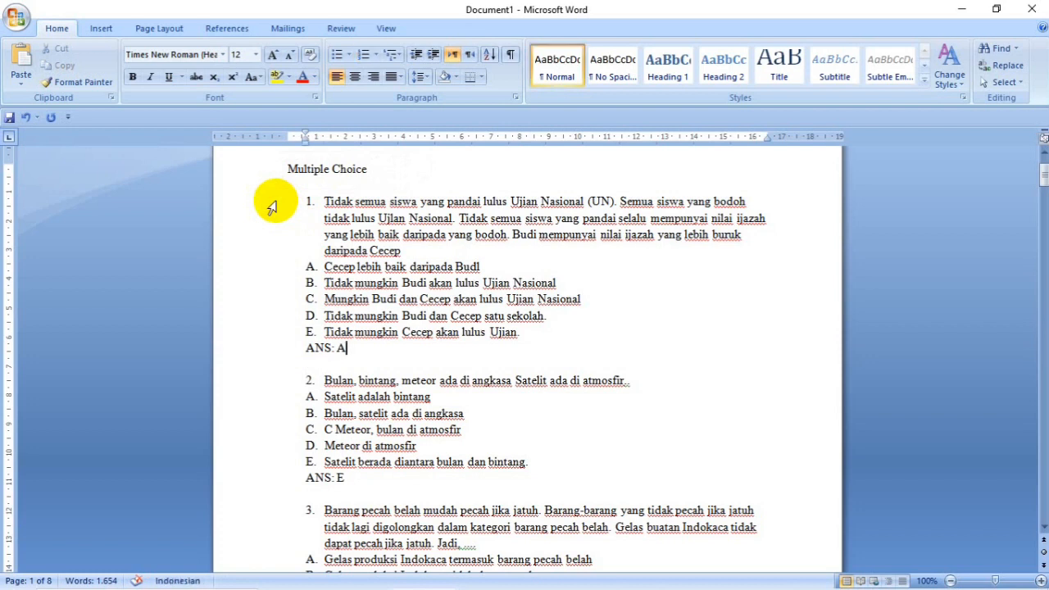
pyautogui.hotkey('shift', 'Down')
pyautogui.press('Right')
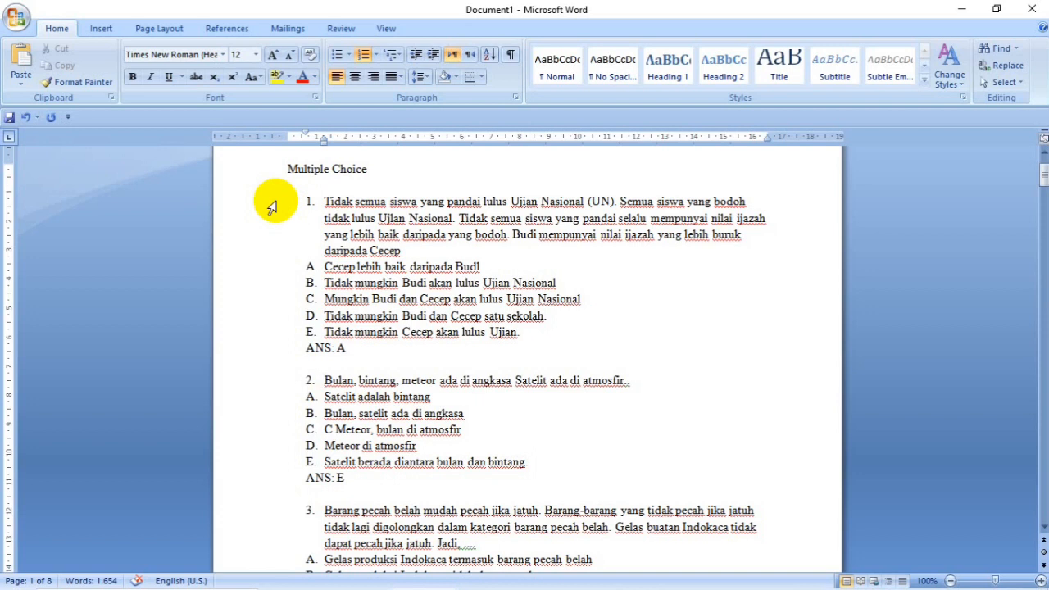
# Check the answer options listed under question 2
pyautogui.press('Down')
pyautogui.hotkey('shift', 'End')
pyautogui.hotkey('shift', 'Down')
pyautogui.hotkey('shift', 'End')
pyautogui.hotkey('shift', 'Down')
pyautogui.hotkey('shift', 'Down')
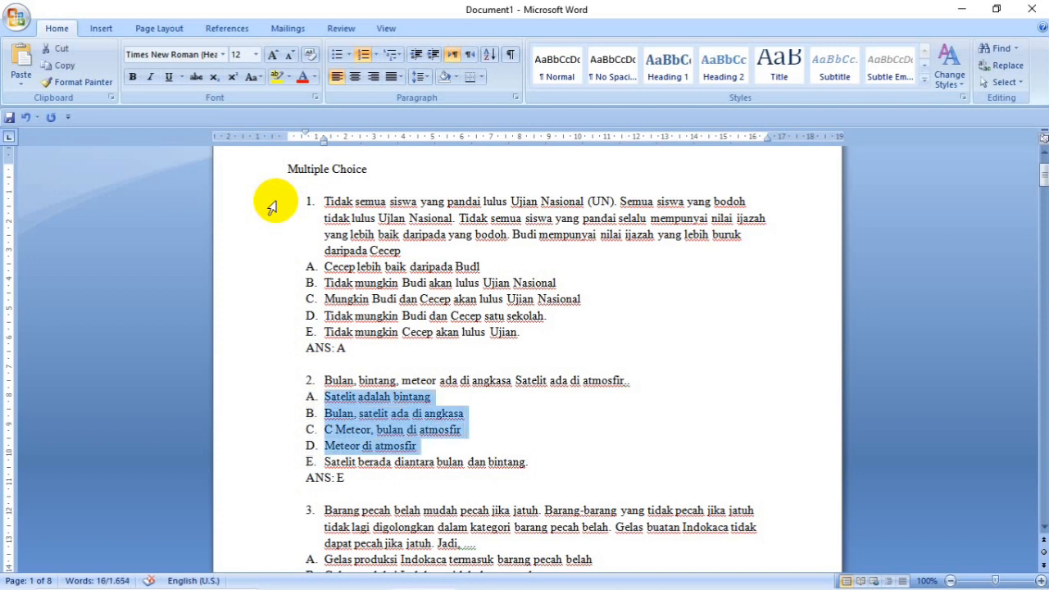
# Delete the stray "C" and space before "Meteor, bulan di atmosfir" in option C of question 2
pyautogui.press('Left')
pyautogui.press('Down')
pyautogui.press('Down')
pyautogui.press('Delete')
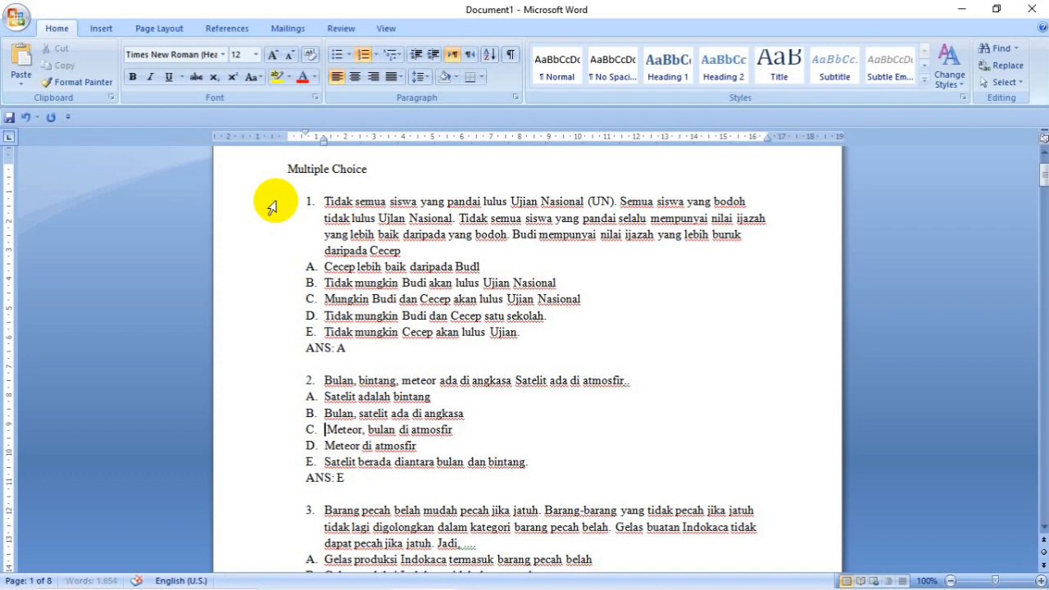
pyautogui.press('Delete')
pyautogui.hotkey('shift', 'Left')
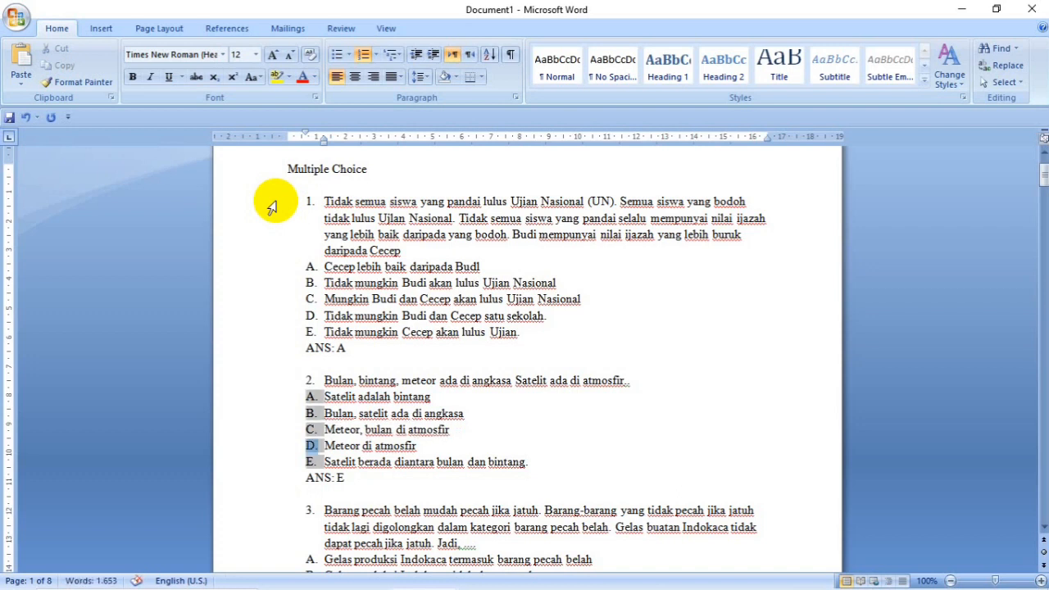
# Check the text of answer options A to D under question 2
pyautogui.press('Up')
pyautogui.press('Up')
pyautogui.press('Up')
pyautogui.press('Right')
pyautogui.hotkey('shift', 'Down')
pyautogui.hotkey('shift', 'Down')
pyautogui.hotkey('shift', 'Down')
pyautogui.hotkey('shift', 'Down')
pyautogui.hotkey('shift', 'Down')
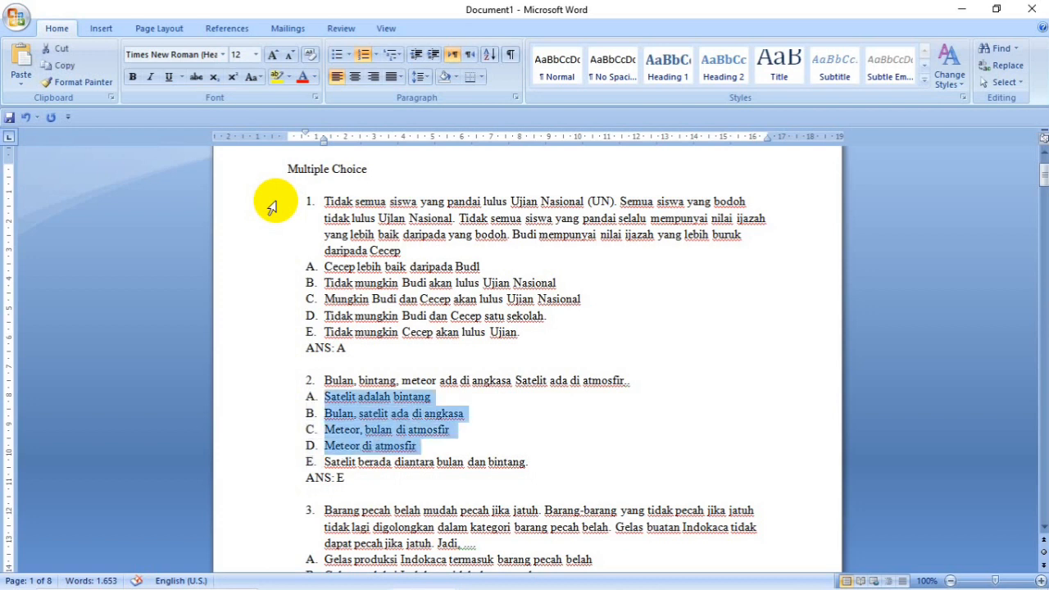
pyautogui.press('Left')
# Check question 2's answer line part by part (ANS, colon, space, answer letter) and the blank line below it
pyautogui.press('Down')
pyautogui.press('Down')
pyautogui.press('Down')
pyautogui.press('Down')
pyautogui.press('Down')
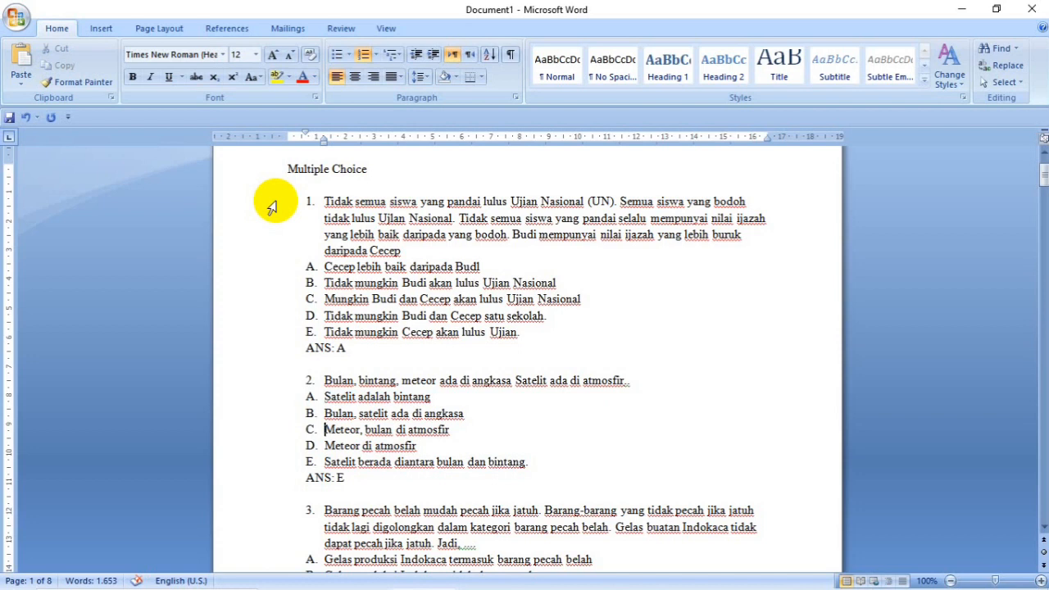
pyautogui.press('Left')
pyautogui.press('Left')
pyautogui.hotkey('shift', 'Right')
pyautogui.hotkey('shift', 'Right')
pyautogui.hotkey('shift', 'Right')
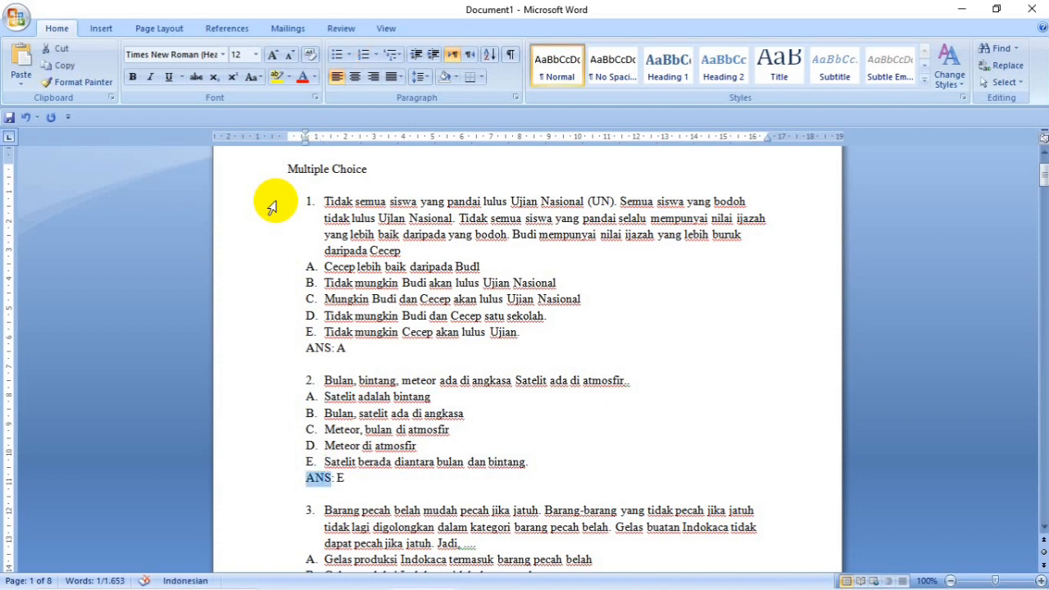
pyautogui.press('Right')
pyautogui.press('Right')
pyautogui.hotkey('shift', 'Right')
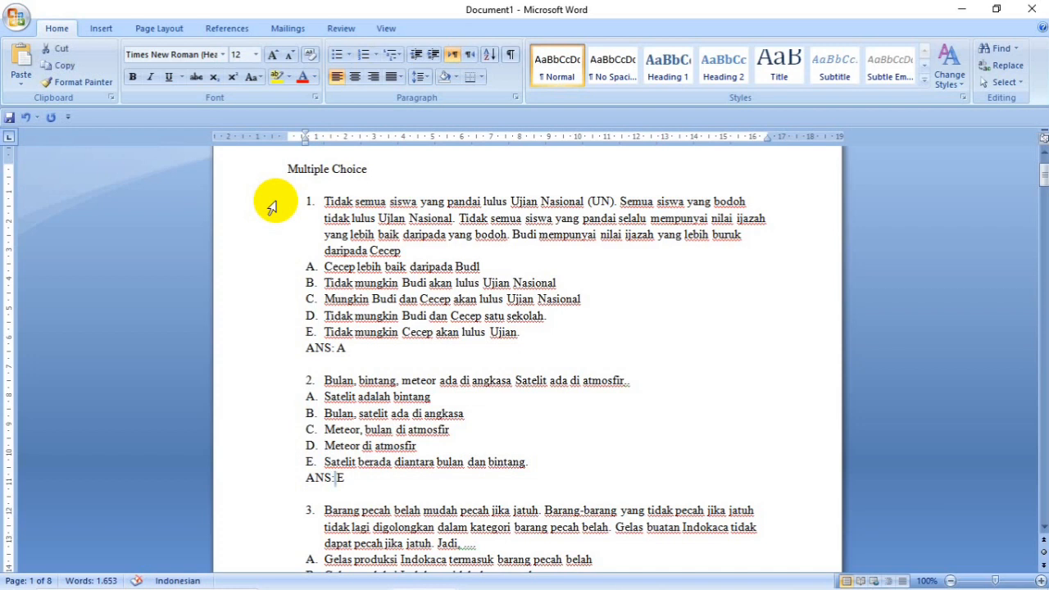
pyautogui.press('Delete')
pyautogui.hotkey('shift', 'Right')
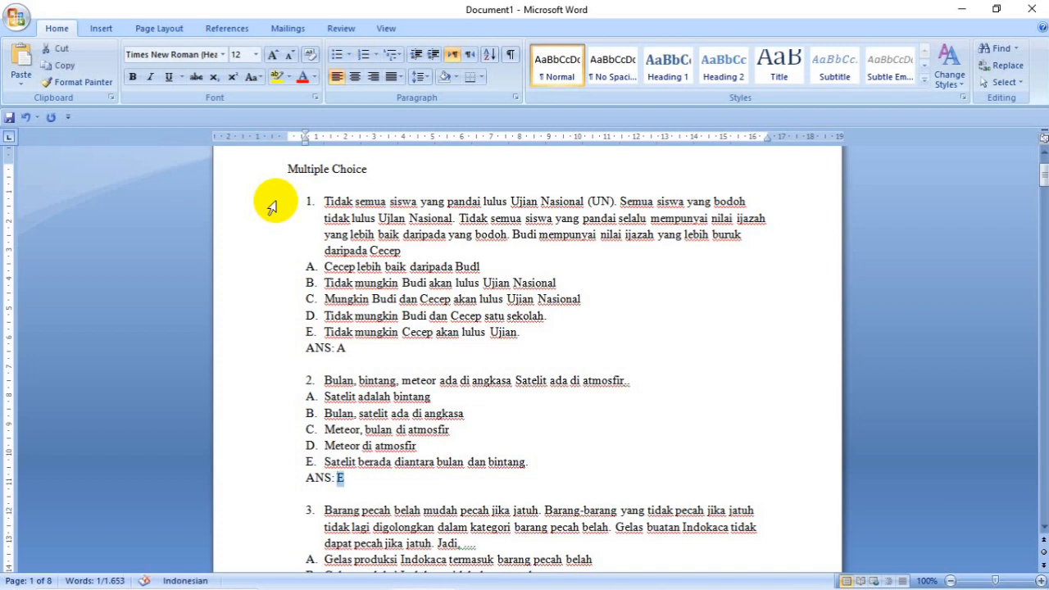
pyautogui.press('Right')
pyautogui.press('Down')
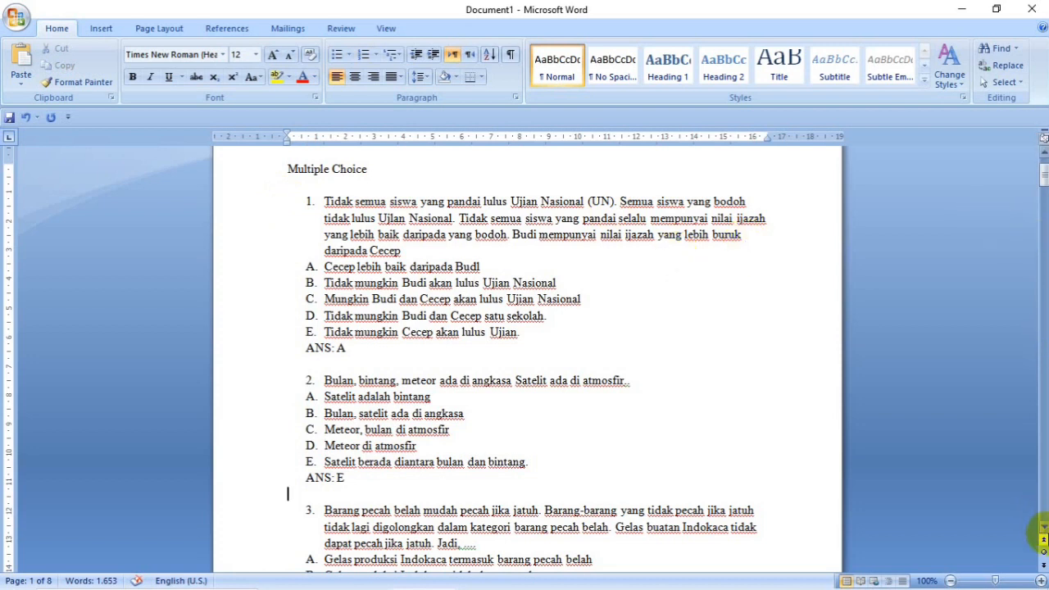
# Look through the following questions up to question 22 with the circle figure
pyautogui.click(1044, 529)
pyautogui.scroll(-4, 1043, 528)
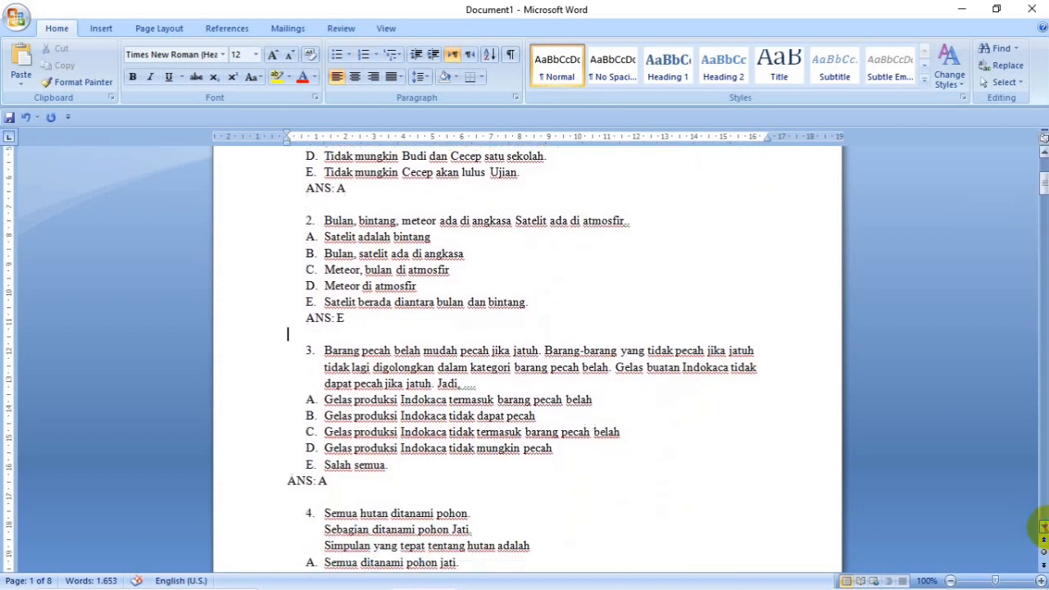
pyautogui.scroll(-8, 1044, 529)
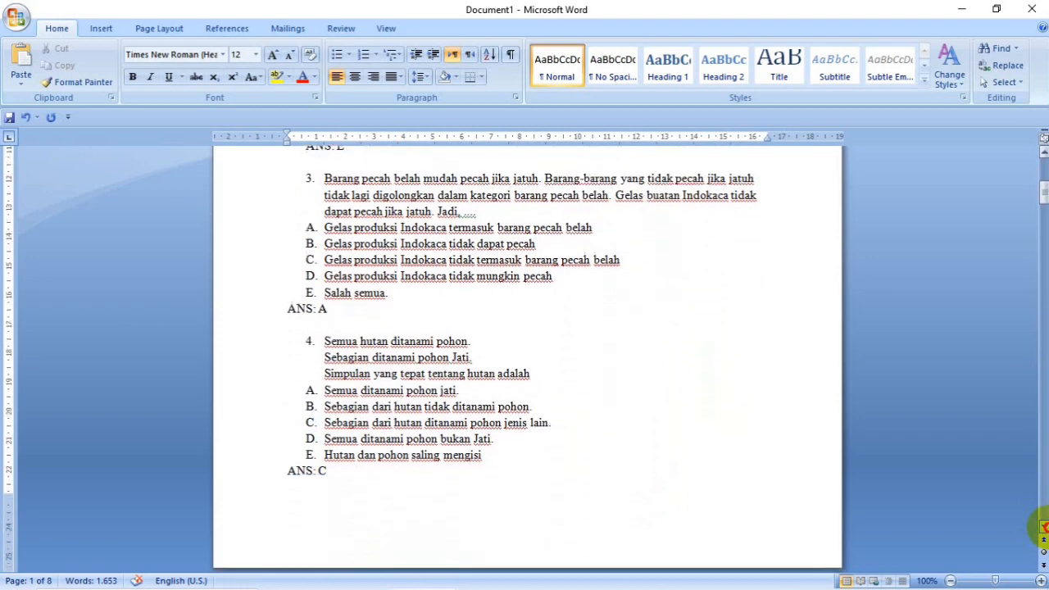
pyautogui.scroll(-11, 1043, 528)
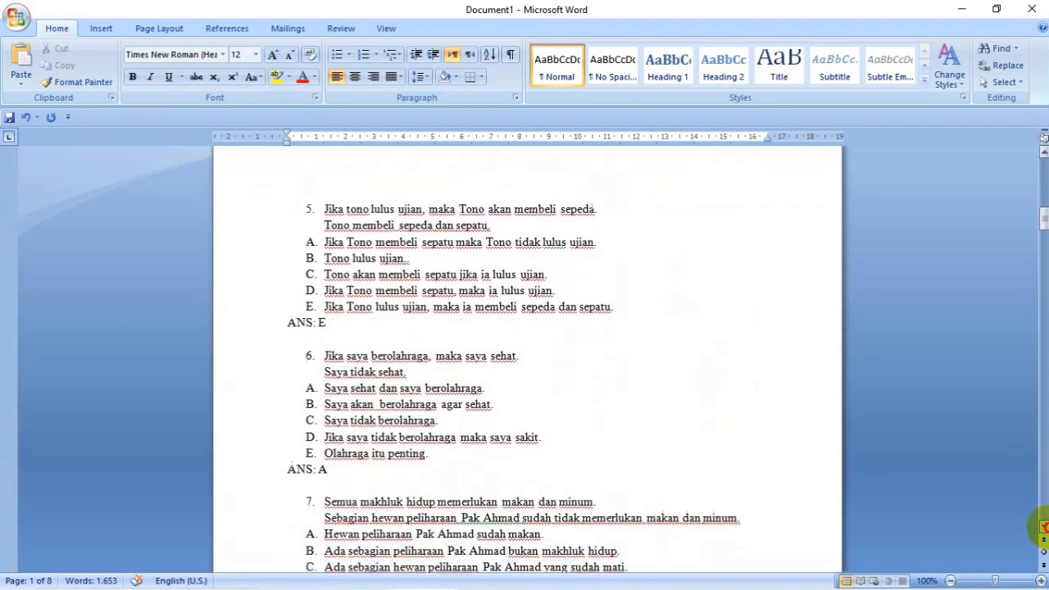
pyautogui.click(1042, 451)
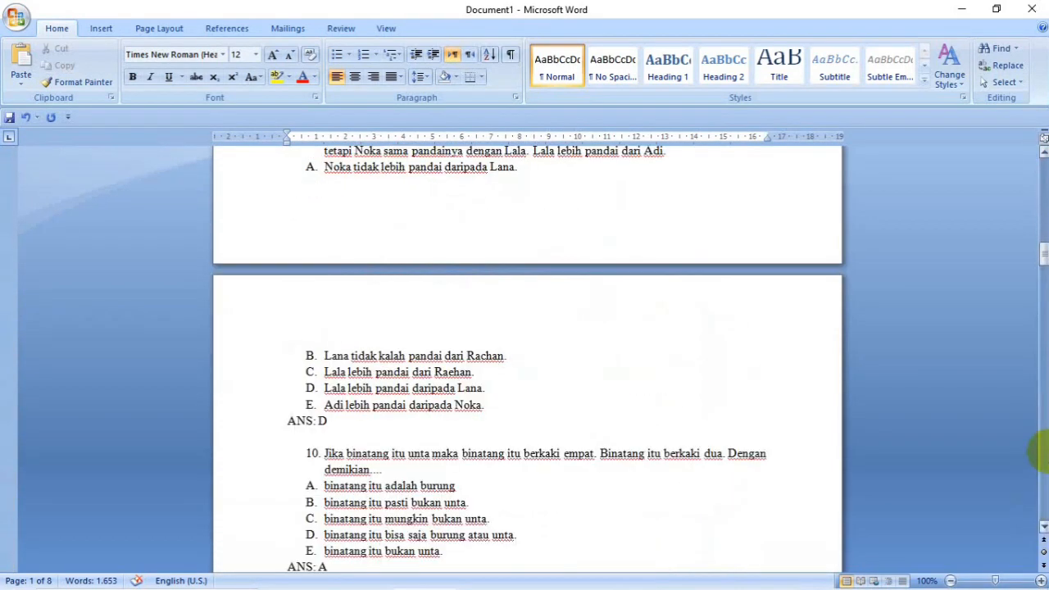
pyautogui.click(1043, 451)
pyautogui.click(1042, 451)
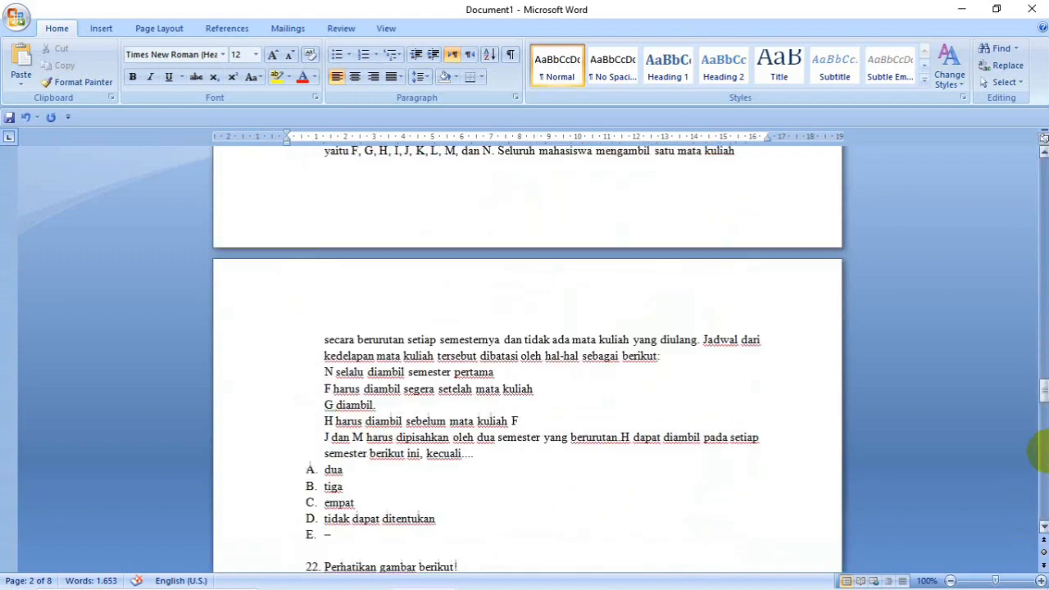
pyautogui.click(1043, 451)
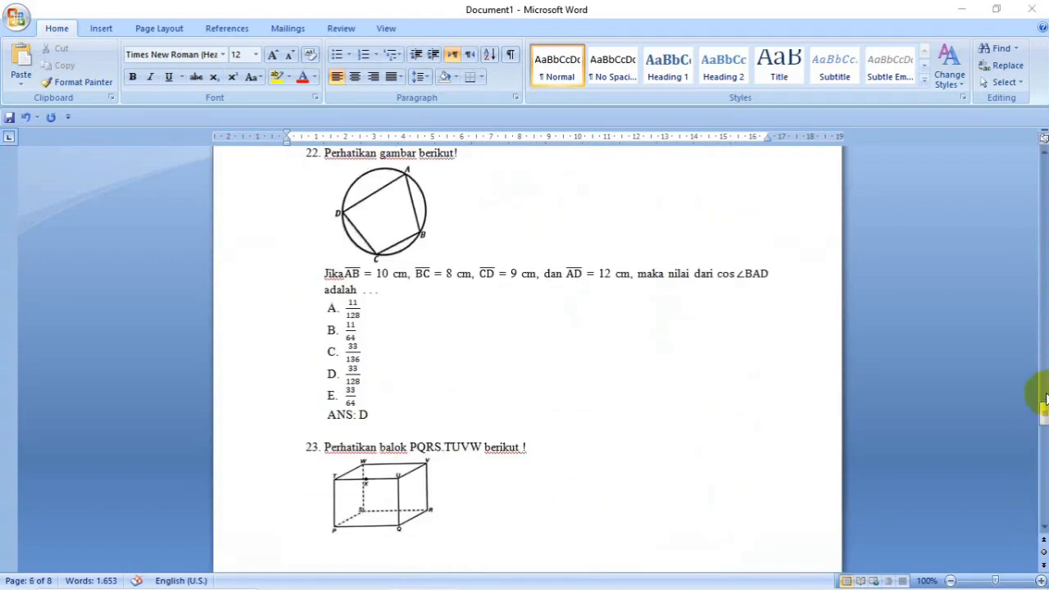
pyautogui.moveTo(1045, 412)
pyautogui.mouseDown()
pyautogui.moveTo(1045, 396)
pyautogui.moveTo(1043, 406)
pyautogui.mouseUp()
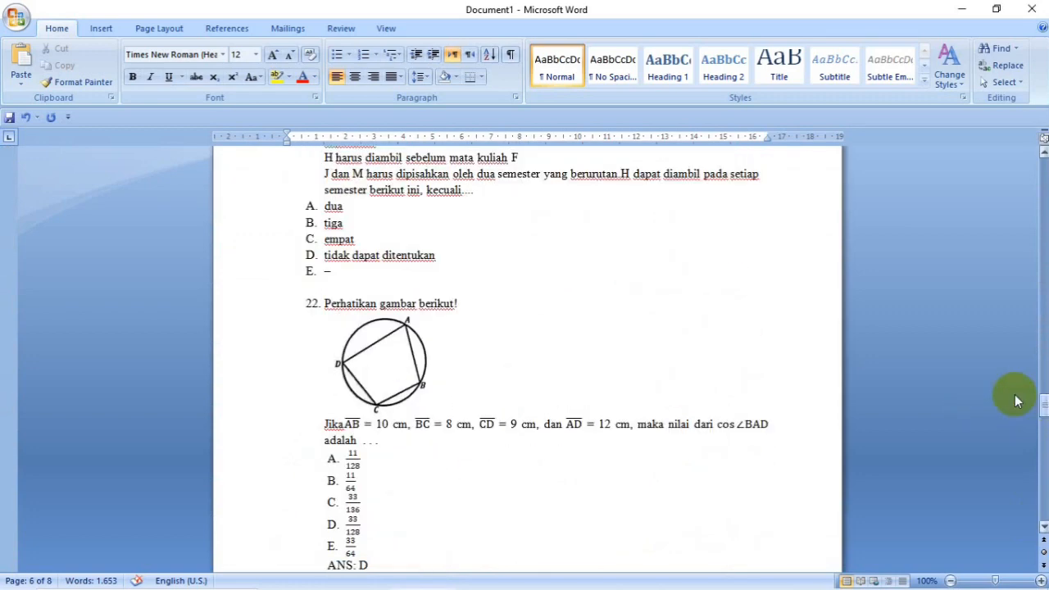
# Check the list numbering of question 22
pyautogui.click(318, 313)
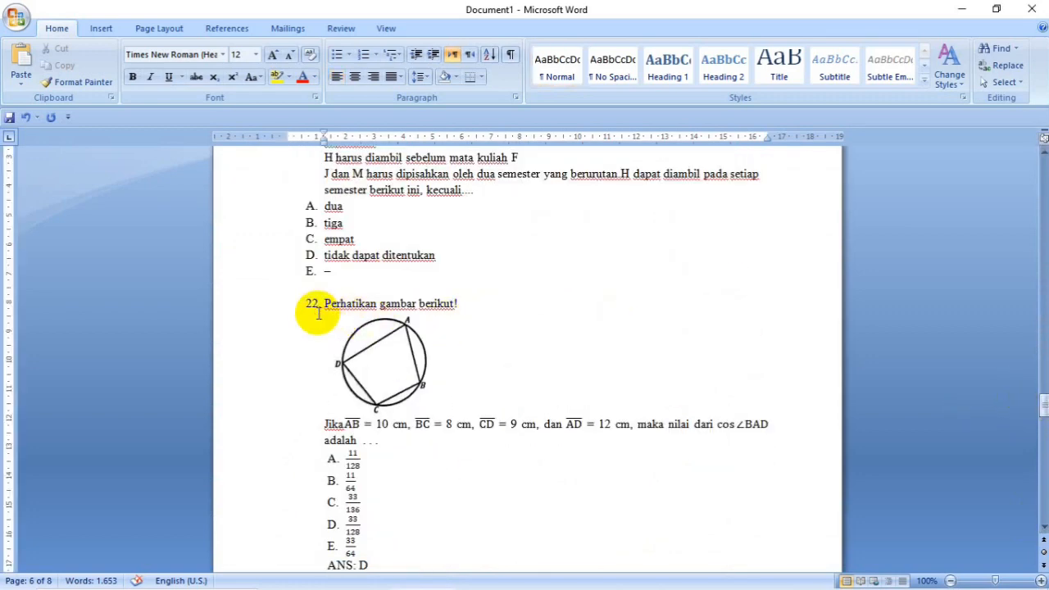
pyautogui.click(317, 305)
pyautogui.click(312, 298)
pyautogui.click(316, 305)
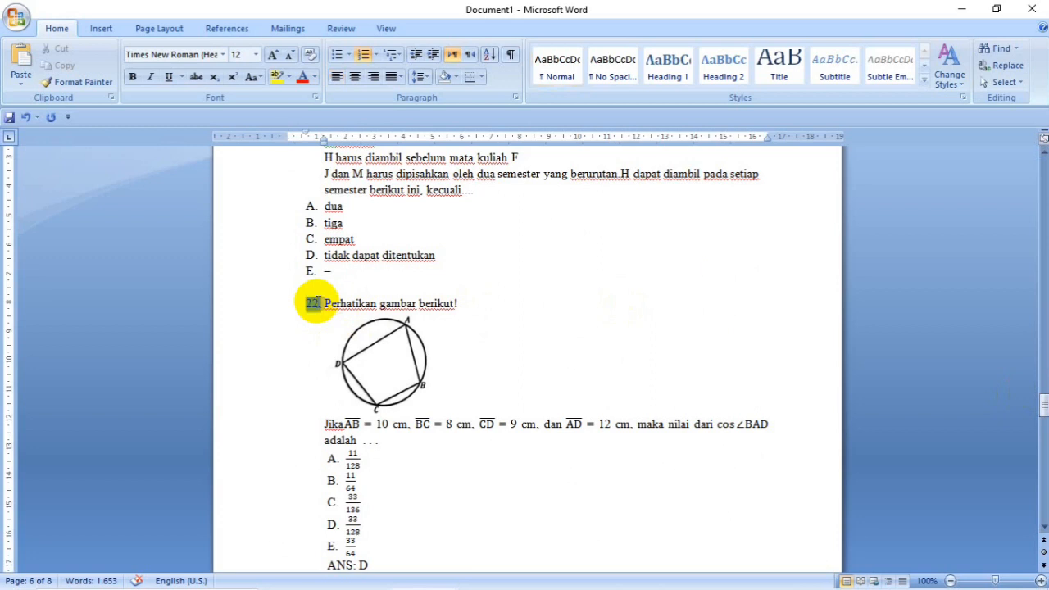
pyautogui.click(318, 303)
pyautogui.click(317, 304)
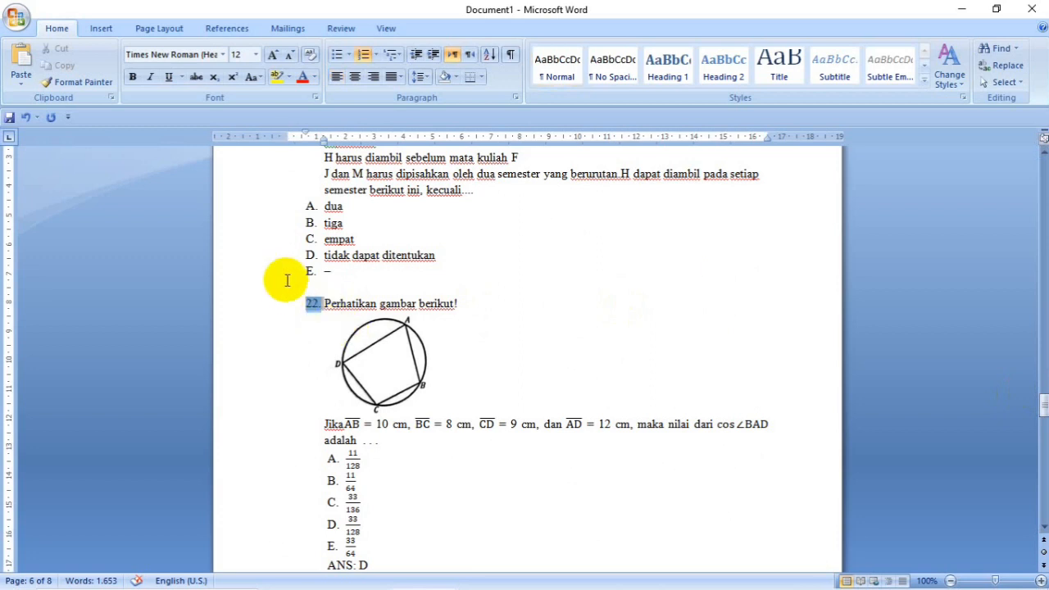
# Examine the circle figure in question 22 and the AB equation in the sentence below it
pyautogui.click(336, 326)
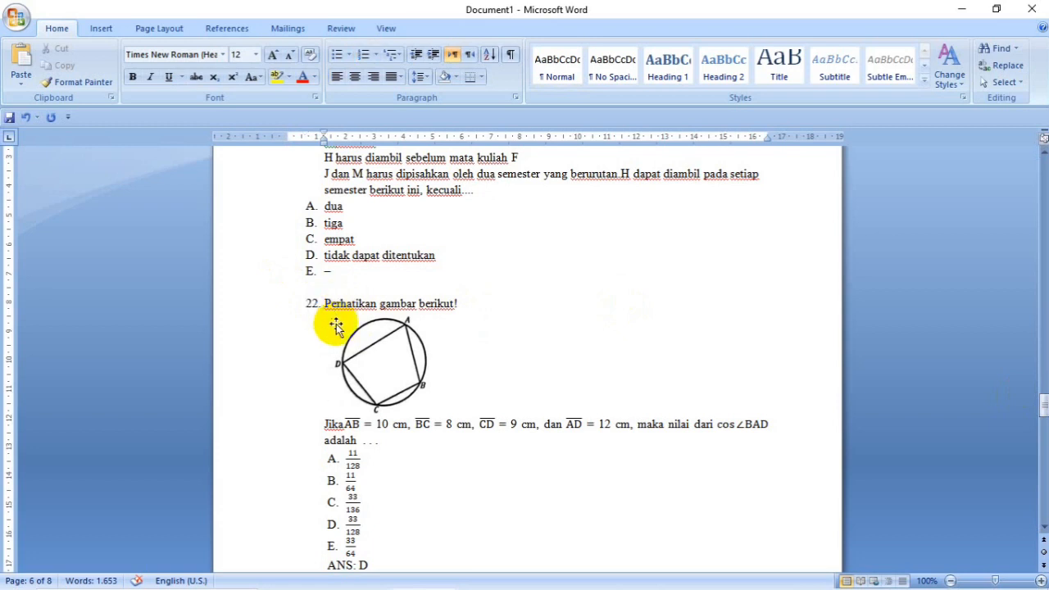
pyautogui.click(337, 326)
pyautogui.press('Down')
pyautogui.hotkey('shift', 'End')
pyautogui.press('Left')
pyautogui.press('Right')
pyautogui.press('Right')
pyautogui.press('Right')
pyautogui.press('Right')
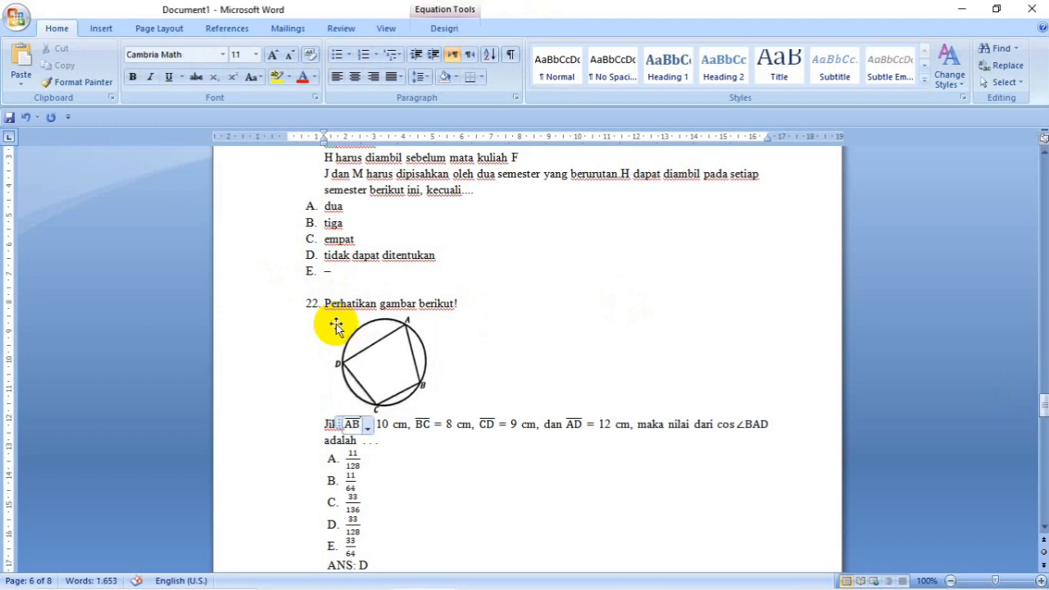
pyautogui.press('Right')
pyautogui.press('BackSpace')
pyautogui.press('BackSpace')
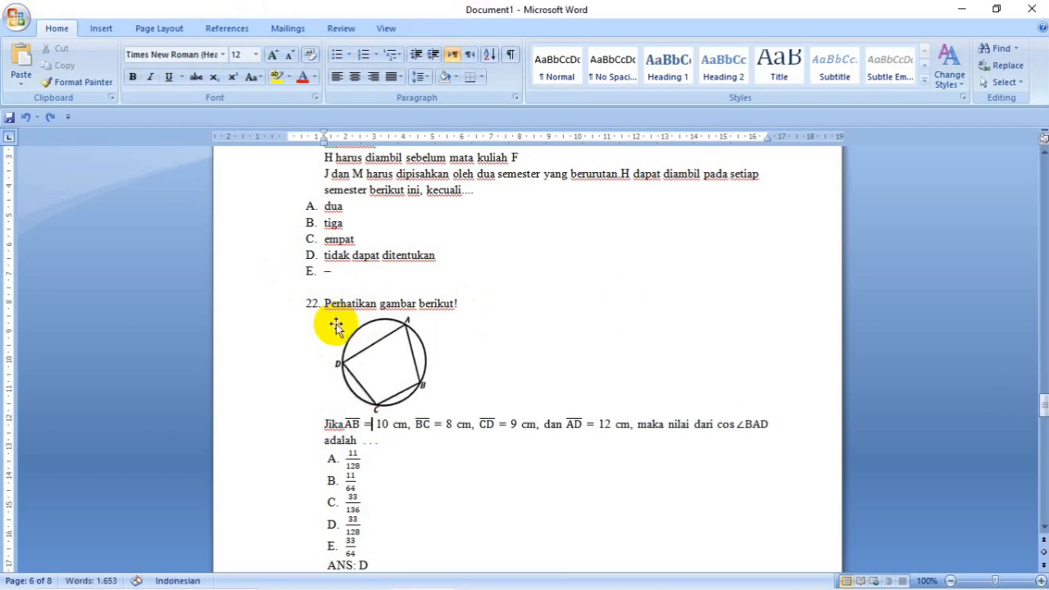
# Check the lettering and fraction equations of the answer options under question 22
pyautogui.press('Down')
pyautogui.press('Down')
pyautogui.press('Down')
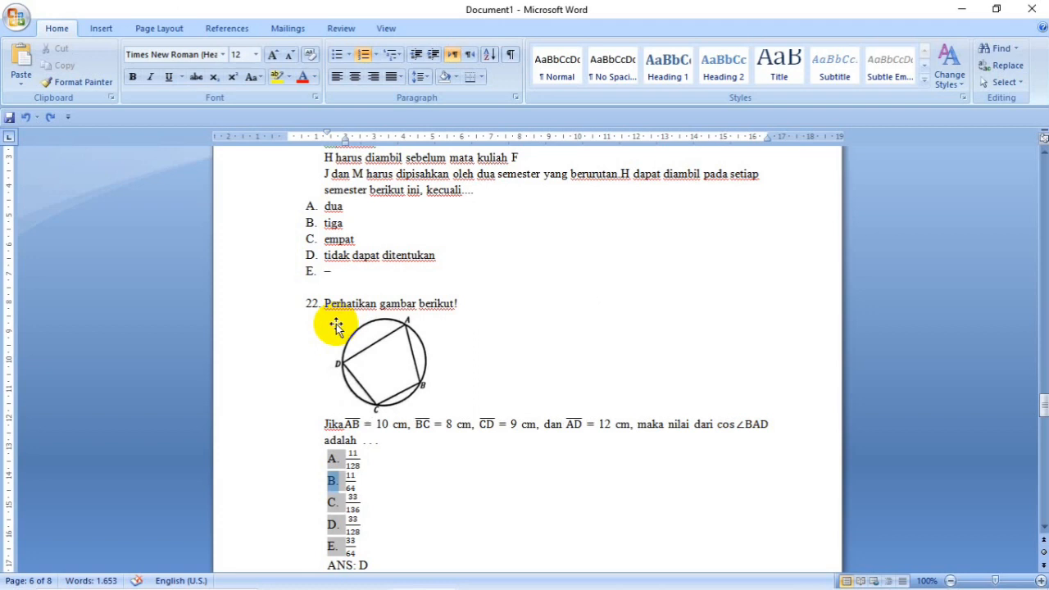
pyautogui.press('Up')
pyautogui.press('Left')
pyautogui.press('Right')
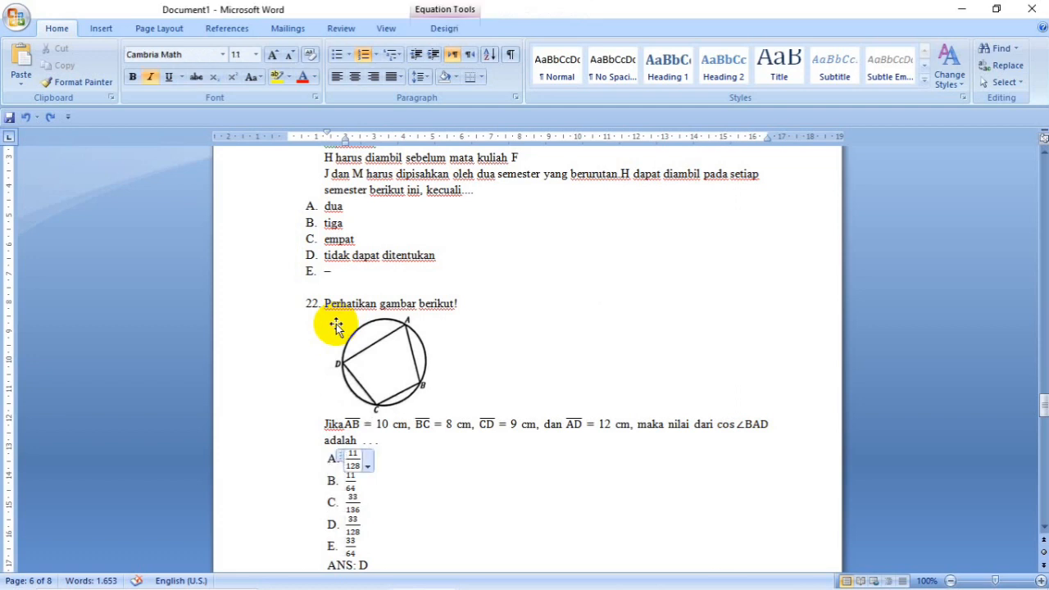
pyautogui.hotkey('shift', 'End')
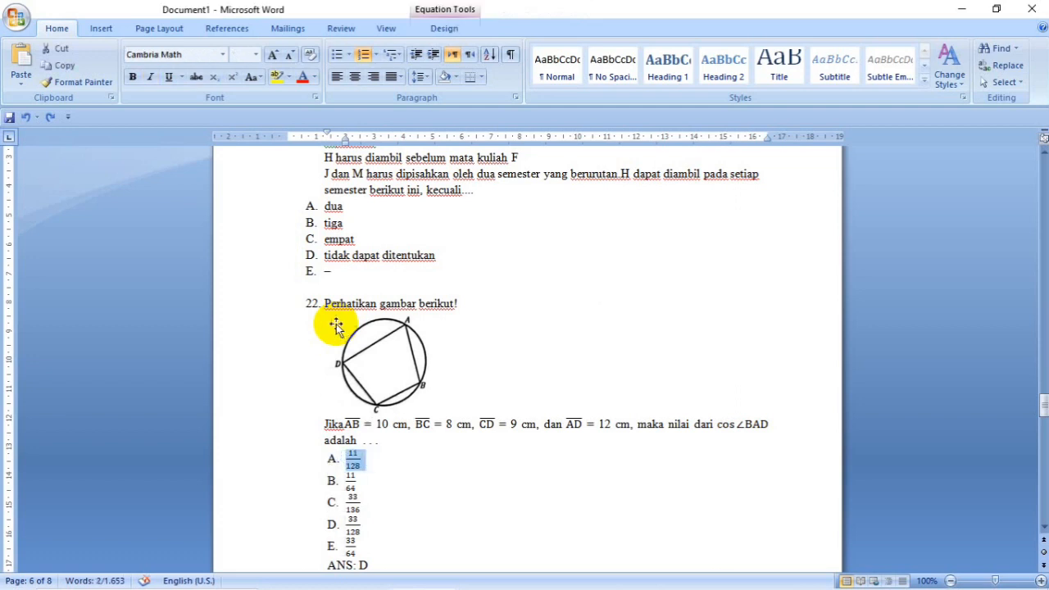
pyautogui.press('Down')
pyautogui.press('Down')
pyautogui.press('Down')
pyautogui.press('Down')
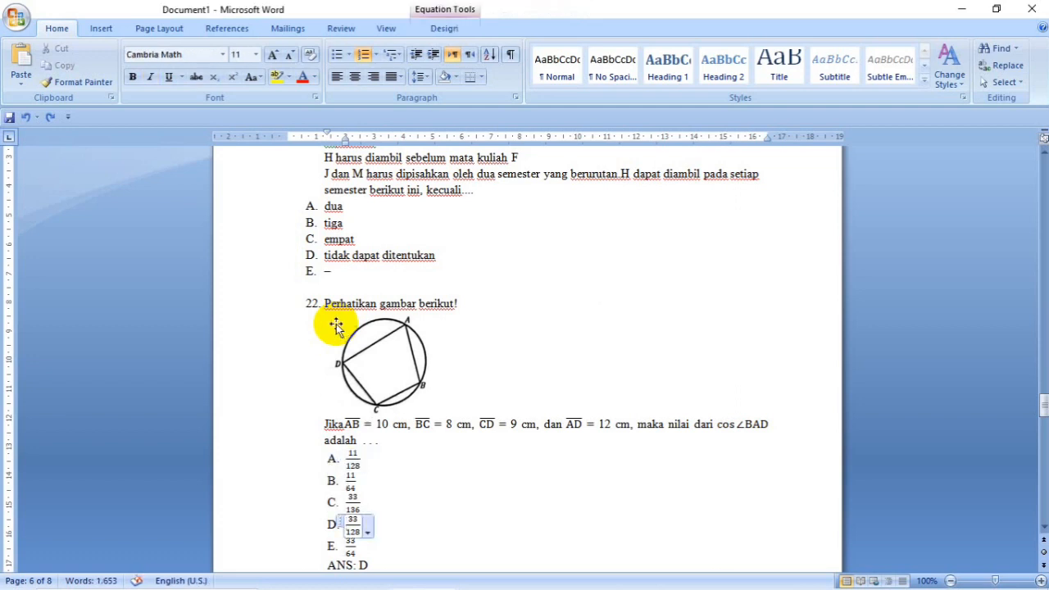
# Check question 22's answer line and the blank line that follows it
pyautogui.press('Home')
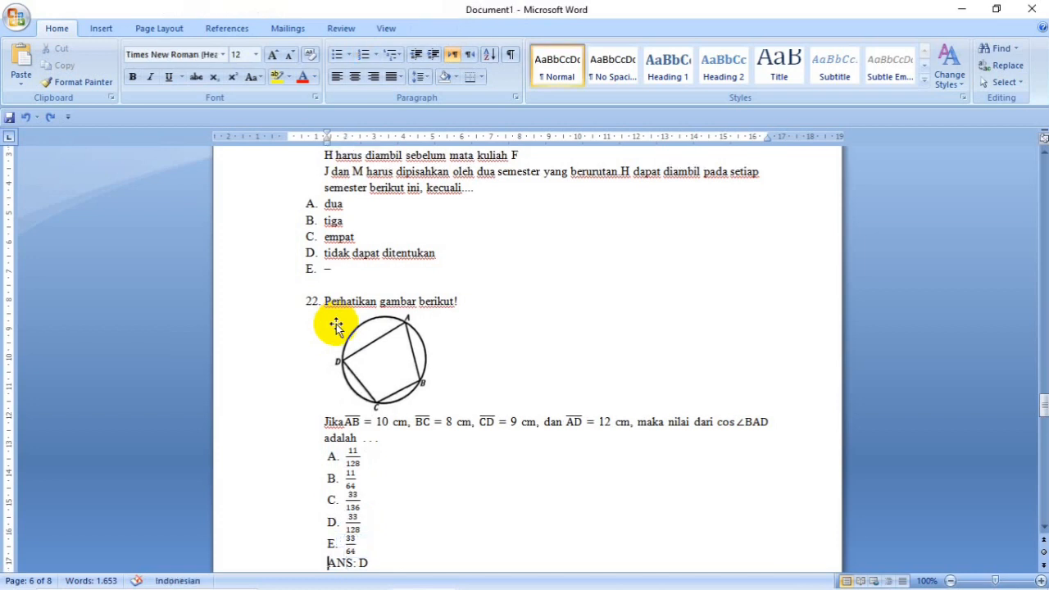
pyautogui.hotkey('shift', 'Down')
pyautogui.hotkey('shift', 'Up')
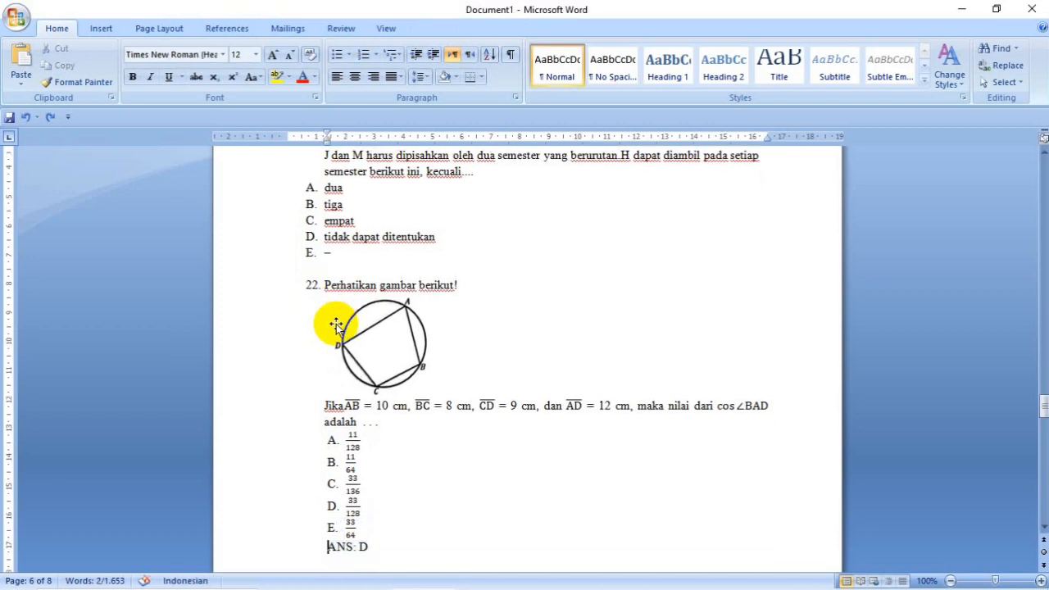
pyautogui.hotkey('shift', 'Right')
pyautogui.hotkey('shift', 'Right')
pyautogui.hotkey('shift', 'Right')
pyautogui.hotkey('shift', 'Right')
pyautogui.press('Right')
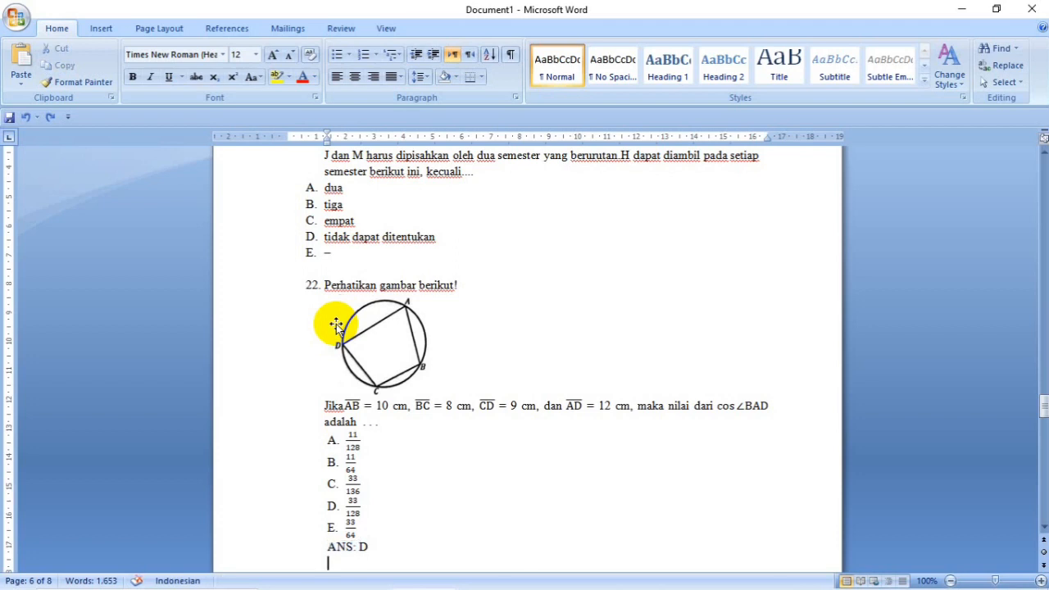
# Look at question 23, then go back to question 20 and select its multi-line reading passage up to the answer options
pyautogui.scroll(-2, 337, 324)
pyautogui.scroll(-5, 338, 324)
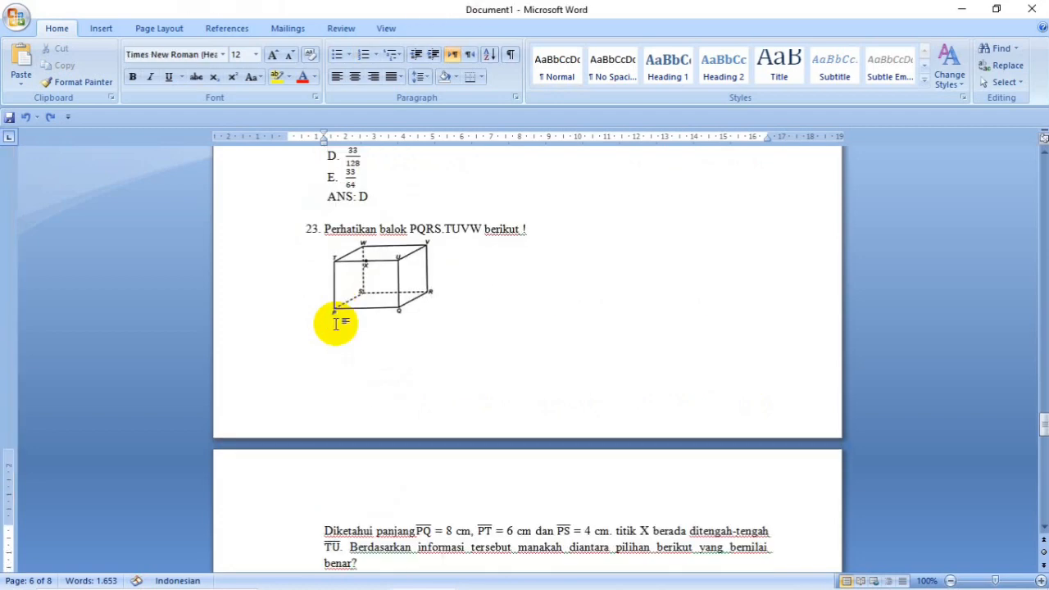
pyautogui.moveTo(1044, 428); pyautogui.dragTo(1039, 363)
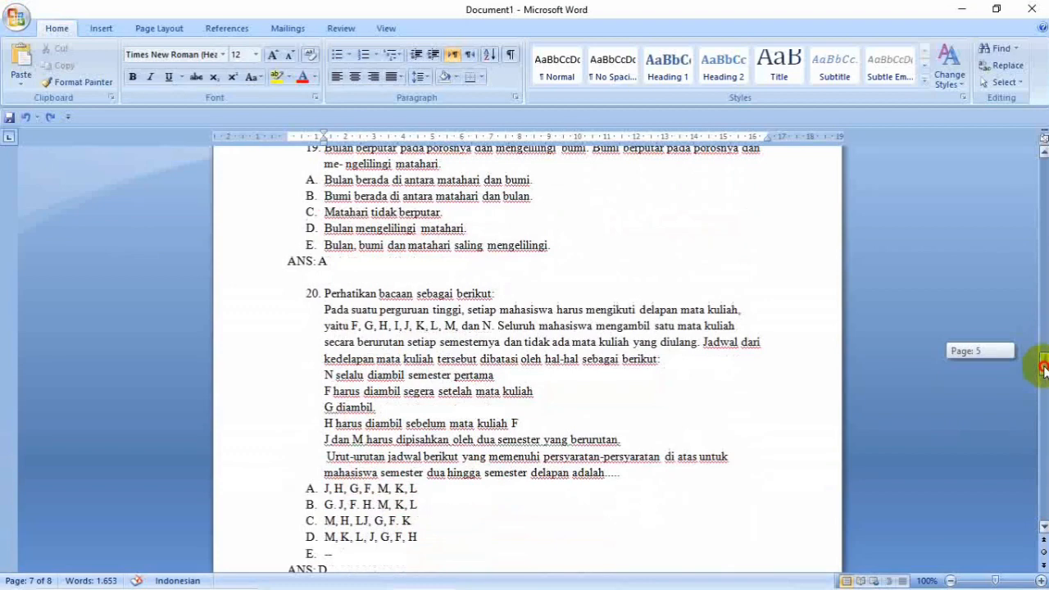
pyautogui.click(325, 309)
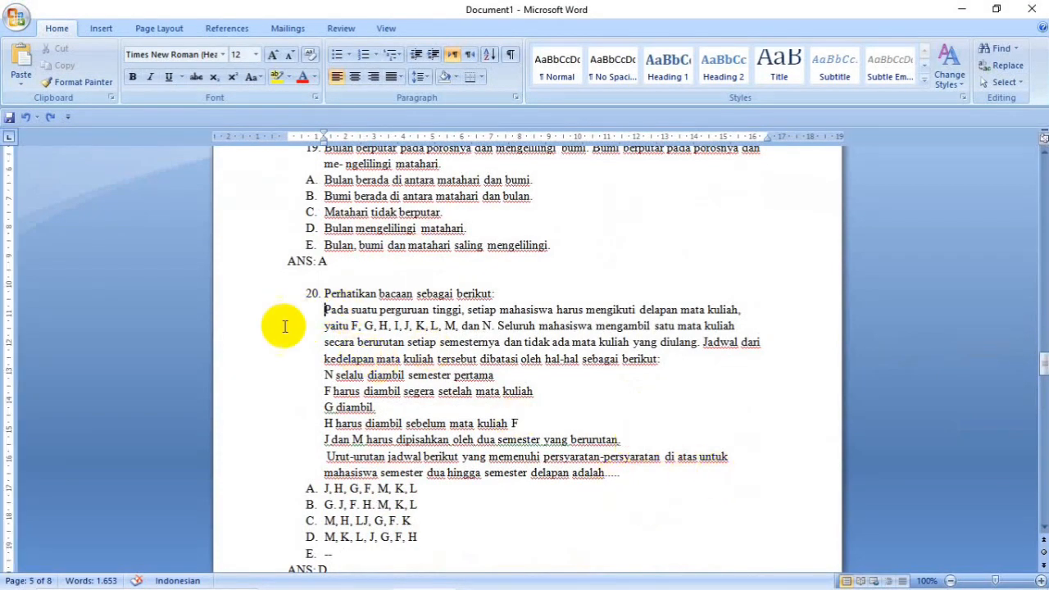
pyautogui.click(246, 318)
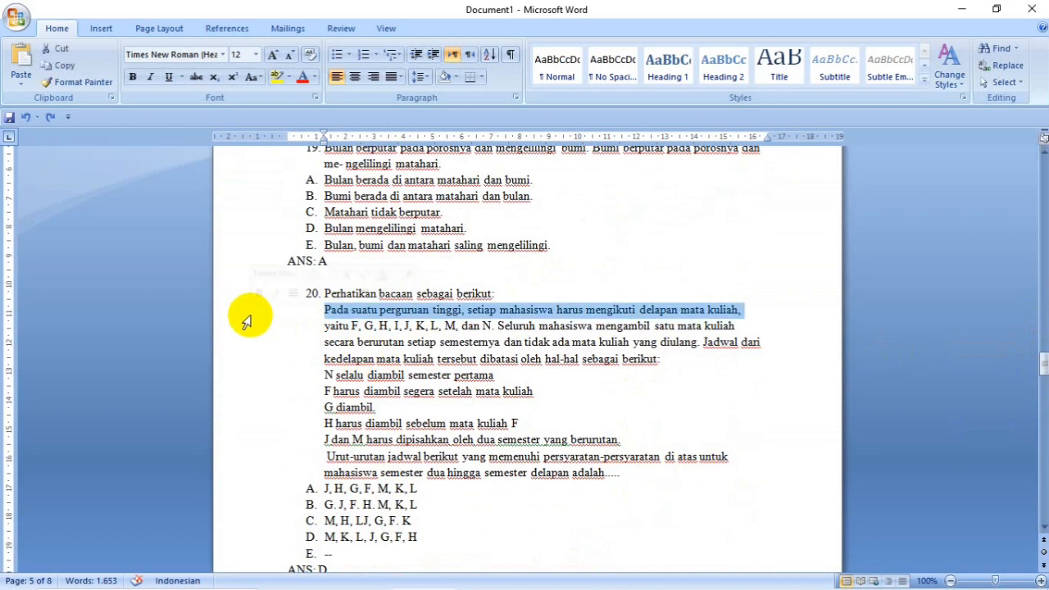
pyautogui.keyDown('shift'); pyautogui.click(262, 464); pyautogui.keyUp('shift')
pyautogui.hotkey('shift', 'Down')
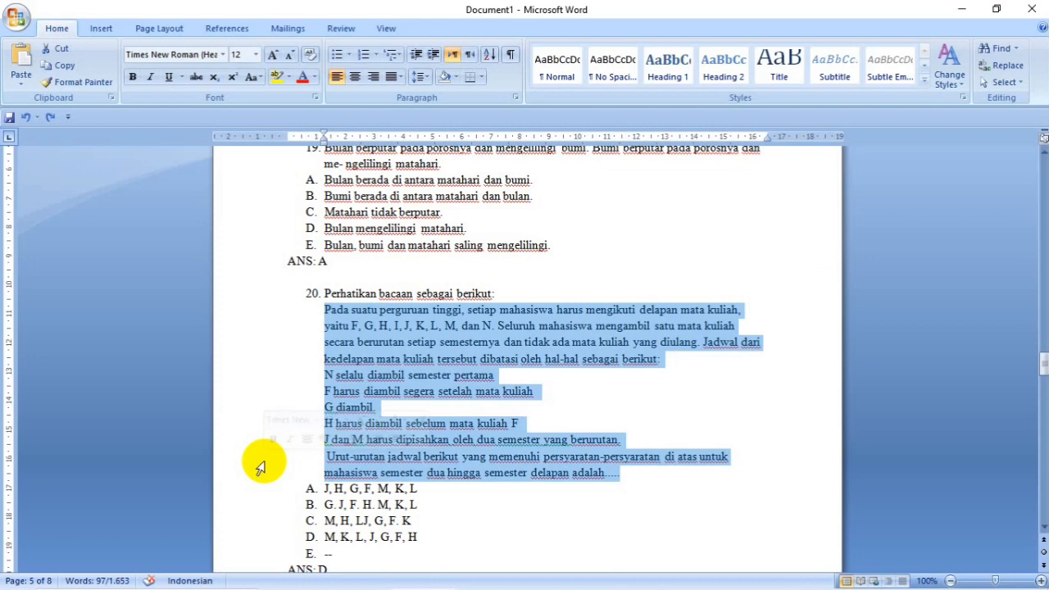
# Check question 20's opening line and the first paragraph of its reading passage
pyautogui.press('Up')
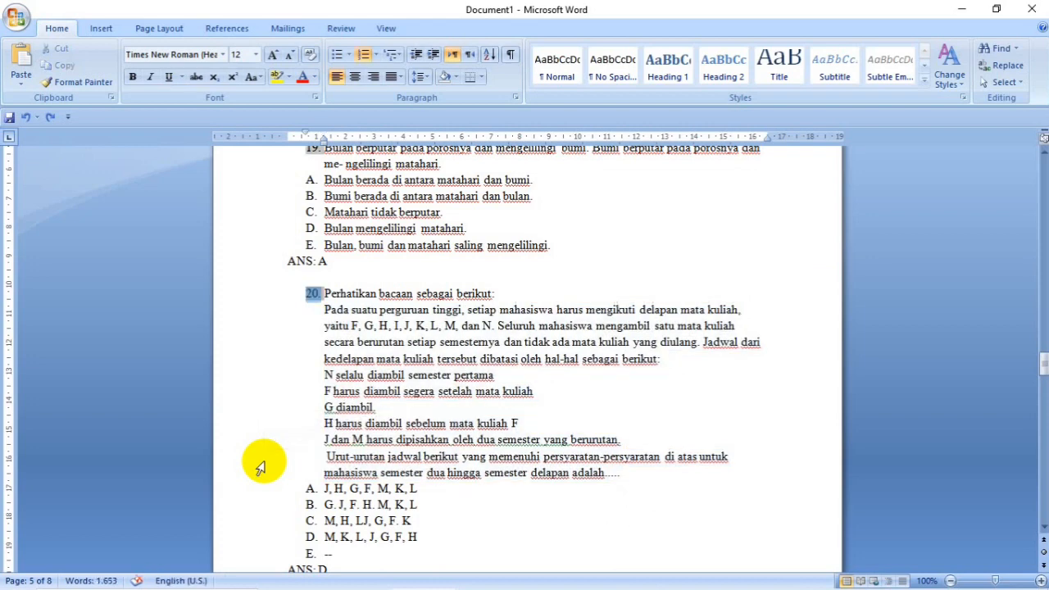
pyautogui.press('Right')
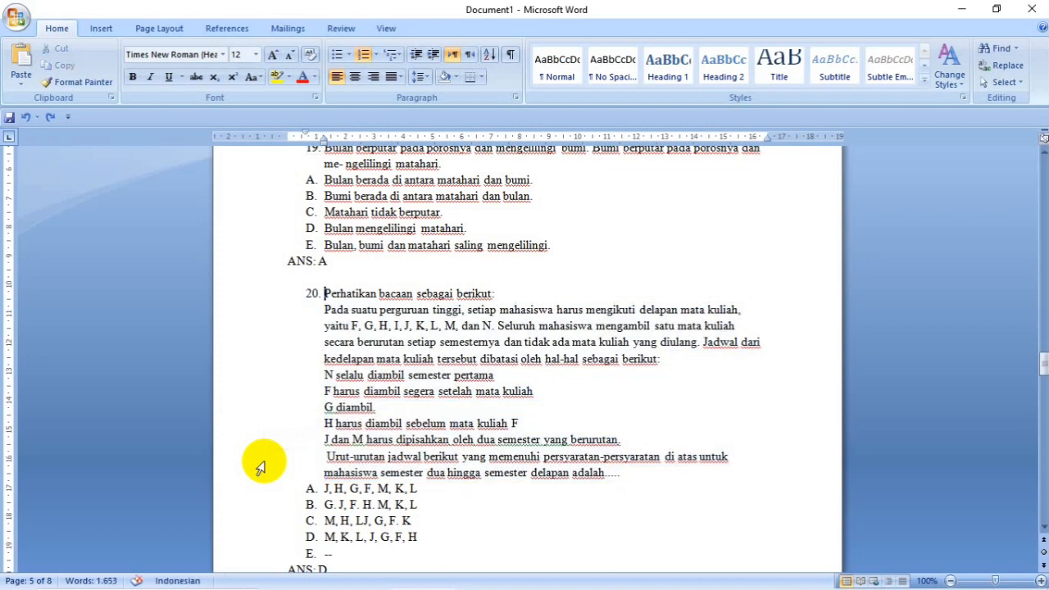
pyautogui.hotkey('shift', 'Down')
pyautogui.press('Right')
pyautogui.hotkey('shift', 'Down')
pyautogui.hotkey('shift', 'Down')
pyautogui.hotkey('shift', 'Down')
pyautogui.hotkey('shift', 'Down')
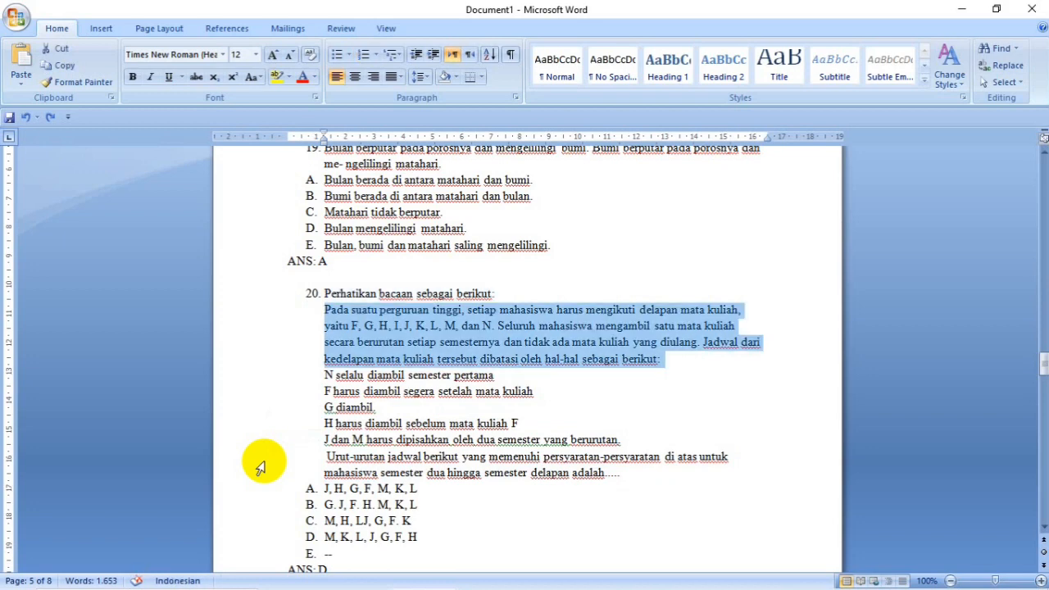
# Check the list of course-order rules in question 20's passage, from the N rule to the J and M rule
pyautogui.hotkey('shift', 'Down')
pyautogui.hotkey('shift', 'Down')
pyautogui.hotkey('shift', 'Down')
pyautogui.hotkey('shift', 'Down')
pyautogui.hotkey('shift', 'Down')
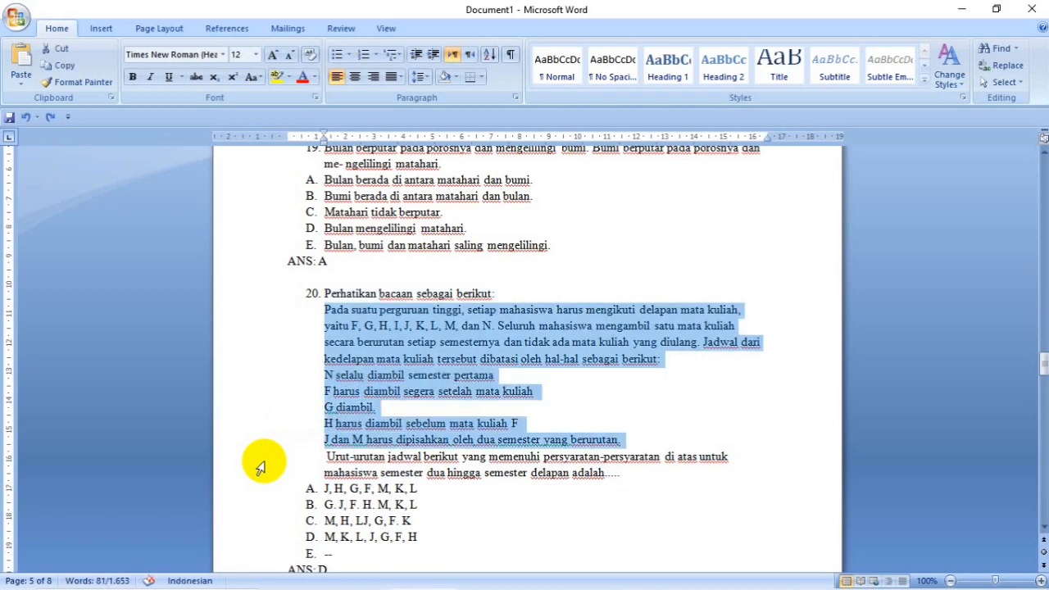
pyautogui.hotkey('shift', 'Down')
pyautogui.press('Right')
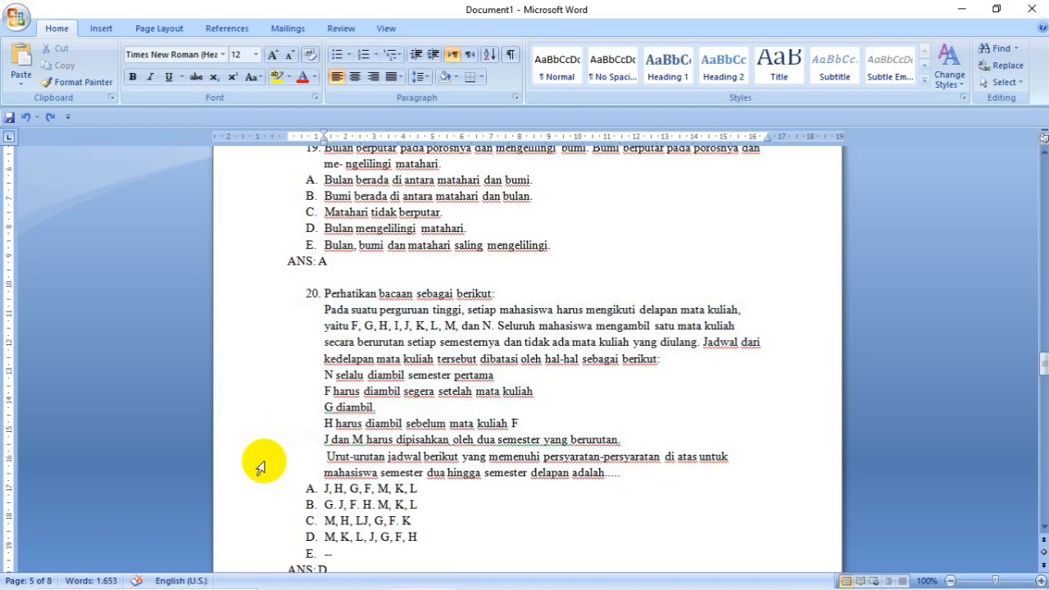
# Check question 20's closing question sentence, its options A to E and its ANS line
pyautogui.hotkey('shift', 'Down')
pyautogui.hotkey('shift', 'Down')
pyautogui.press('Right')
pyautogui.hotkey('shift', 'Down')
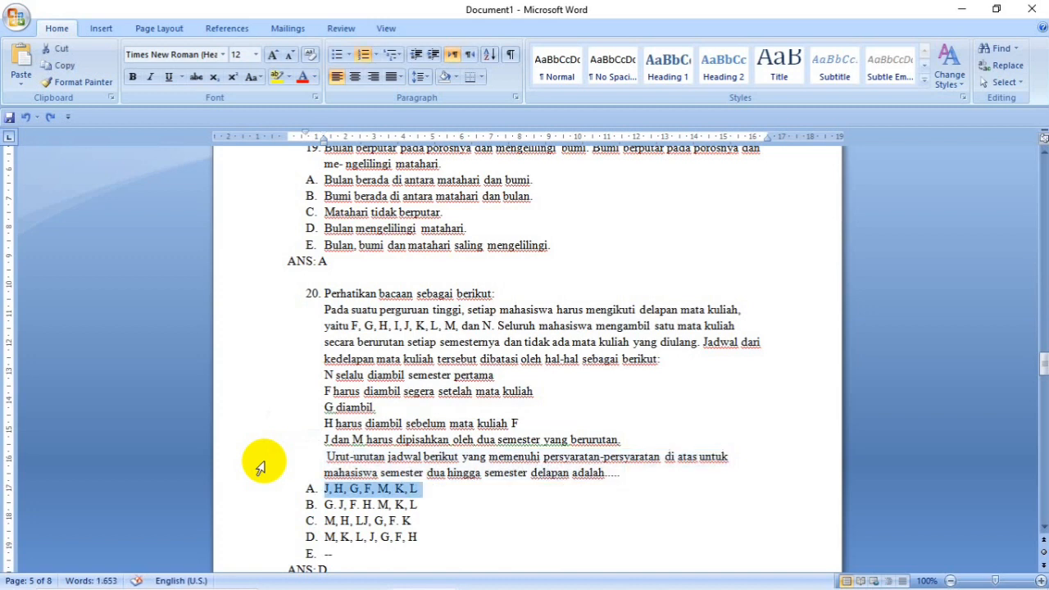
pyautogui.hotkey('shift', 'Down')
pyautogui.hotkey('shift', 'Down')
pyautogui.hotkey('shift', 'Down')
pyautogui.hotkey('shift', 'Down')
pyautogui.hotkey('shift', 'Down')
pyautogui.press('Right')
pyautogui.press('Down')
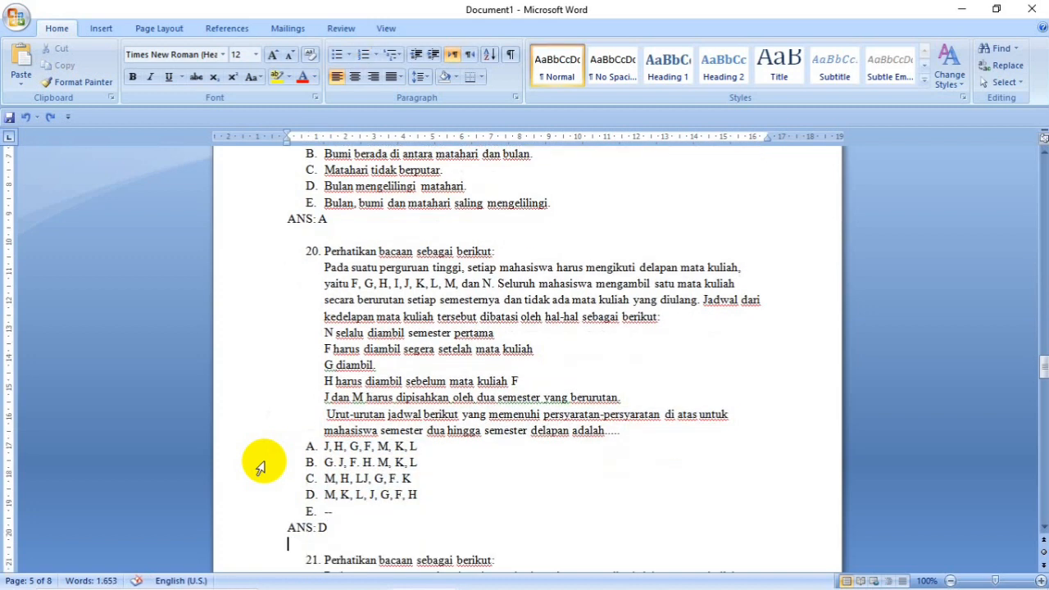
# Go to question 21 and select its reading passage across the page break, including the course-order rules
pyautogui.scroll(-4, 261, 468)
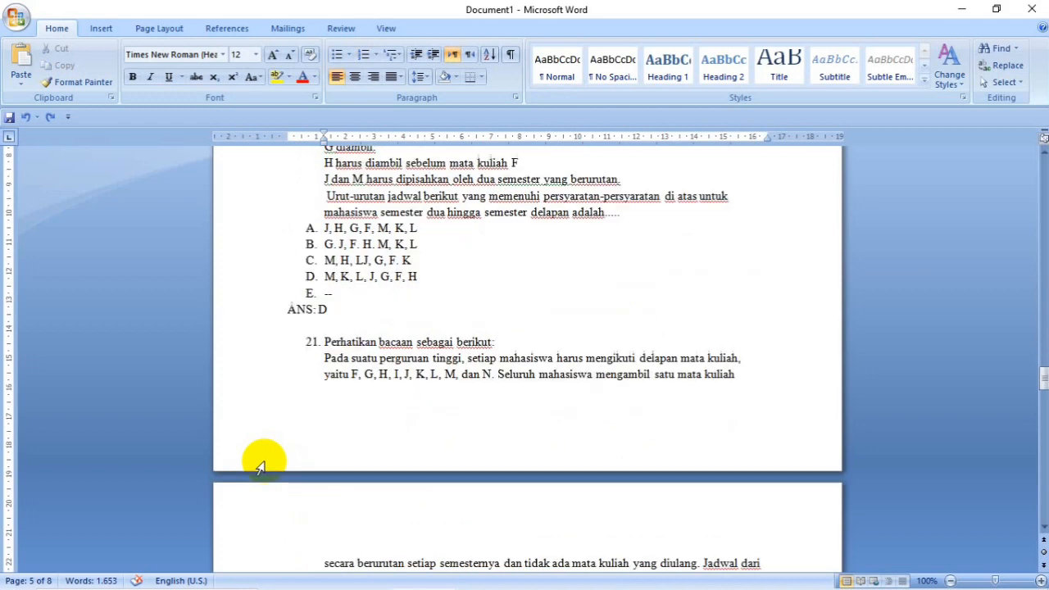
pyautogui.press('Down')
pyautogui.press('Down')
pyautogui.press('Down')
pyautogui.press('Down')
pyautogui.press('Down')
pyautogui.press('Down')
pyautogui.press('Down')
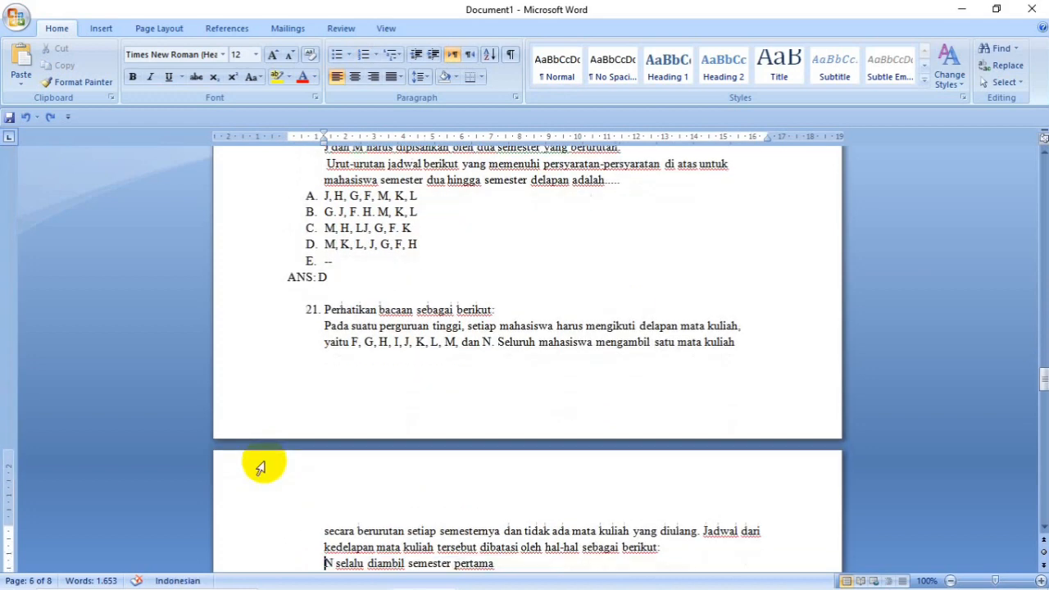
pyautogui.keyDown('shift'); pyautogui.click(318, 316); pyautogui.keyUp('shift')
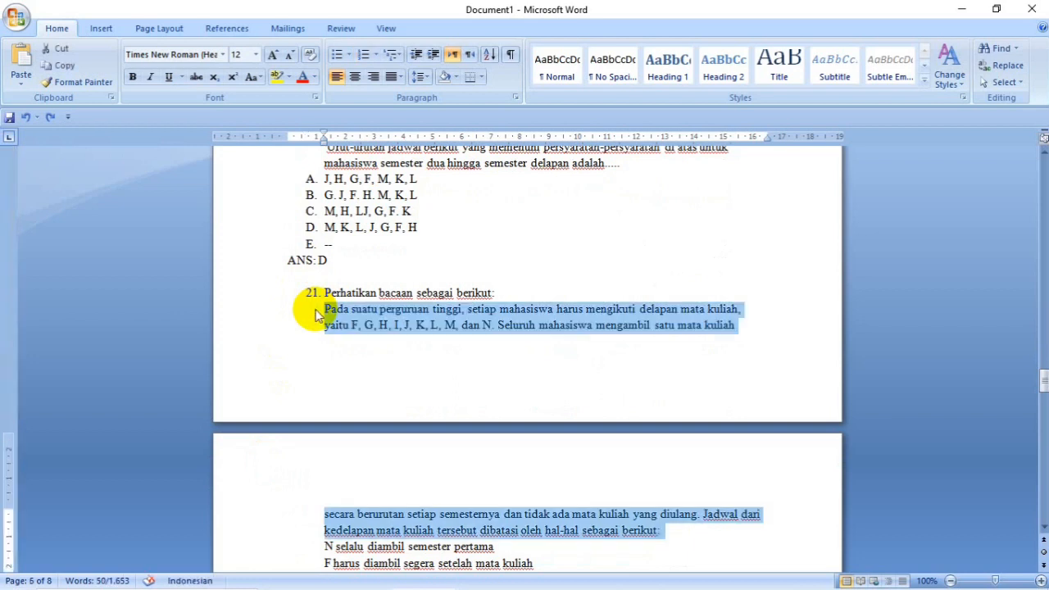
pyautogui.hotkey('shift', 'Down')
pyautogui.hotkey('shift', 'Down')
pyautogui.hotkey('shift', 'Down')
pyautogui.hotkey('shift', 'Down')
pyautogui.hotkey('shift', 'Down')
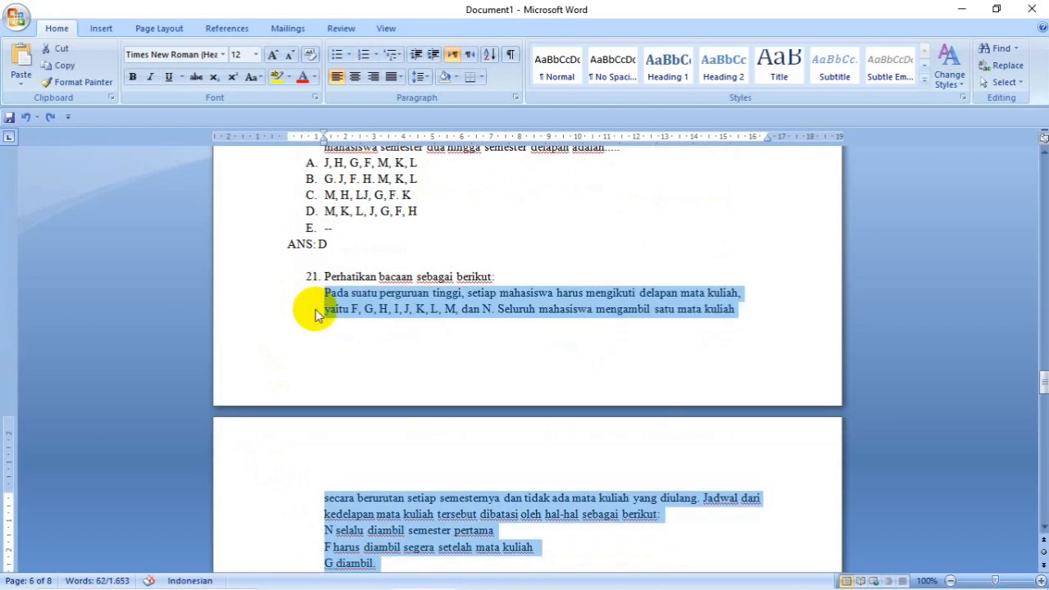
pyautogui.hotkey('shift', 'Down')
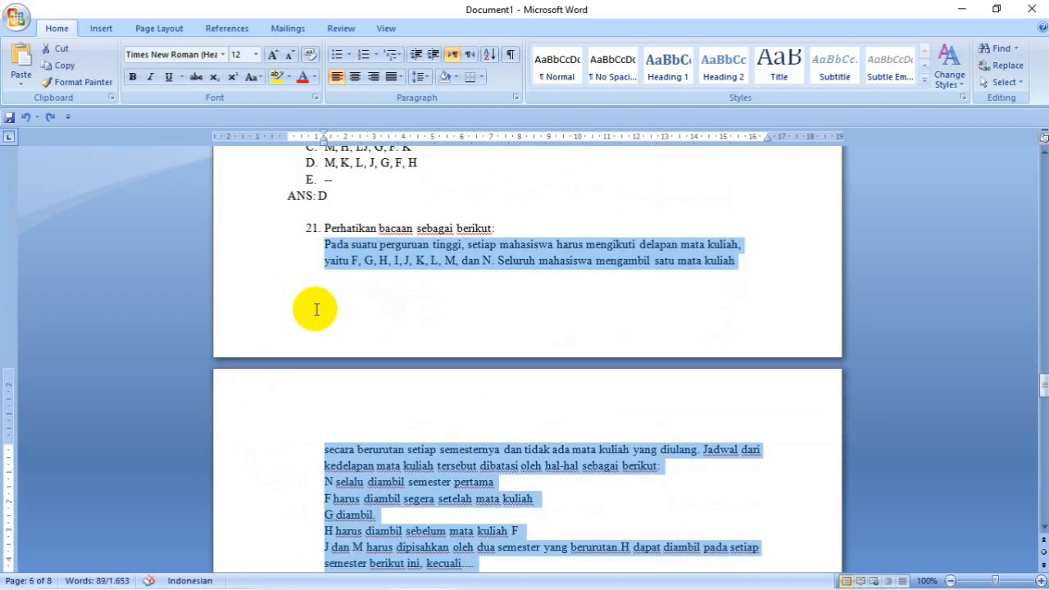
# Adjust the selection word by word through question 21's final sentence, ending at "semester berikut ini, kecuali...."
pyautogui.hotkey('shift', 'Up')
pyautogui.hotkey('ctrl', 'shift', 'Right')
pyautogui.hotkey('ctrl', 'shift', 'Right')
pyautogui.hotkey('ctrl', 'shift', 'Right')
pyautogui.hotkey('ctrl', 'shift', 'Right')
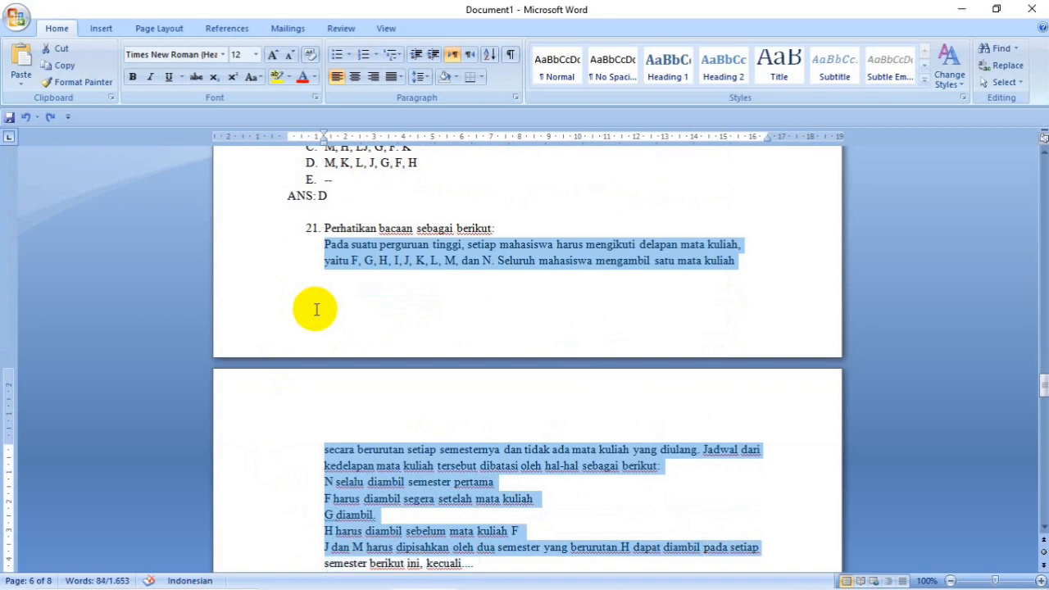
pyautogui.hotkey('ctrl', 'shift', 'Right')
pyautogui.hotkey('ctrl', 'shift', 'Right')
pyautogui.hotkey('ctrl', 'shift', 'Right')
pyautogui.hotkey('ctrl', 'shift', 'Right')
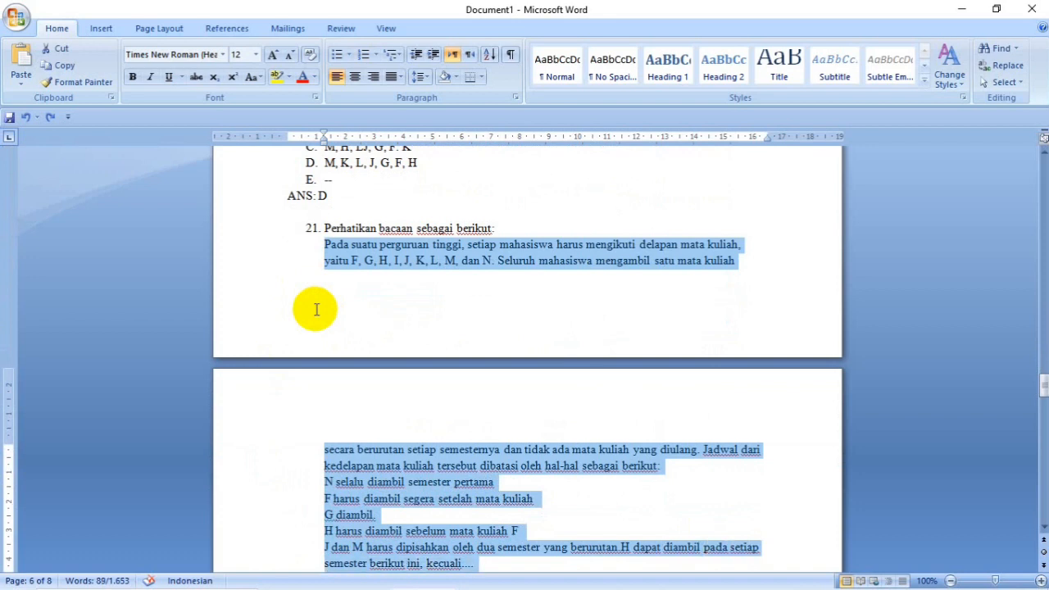
# Check question 21's options A to E and the line between option E and question 22
pyautogui.press('Down')
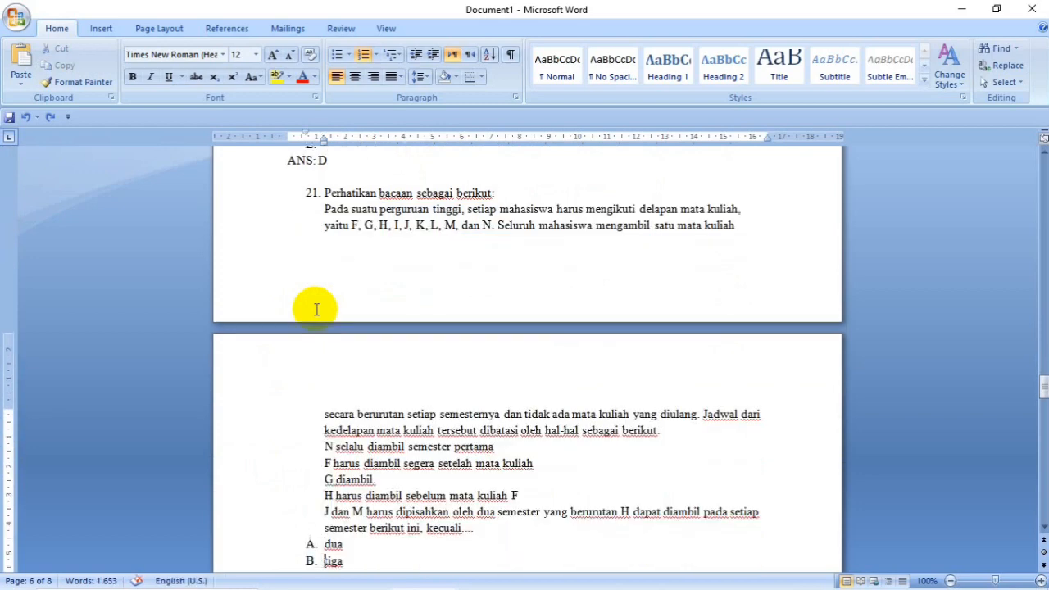
pyautogui.press('Down')
pyautogui.press('Down')
pyautogui.press('Down')
pyautogui.press('Down')
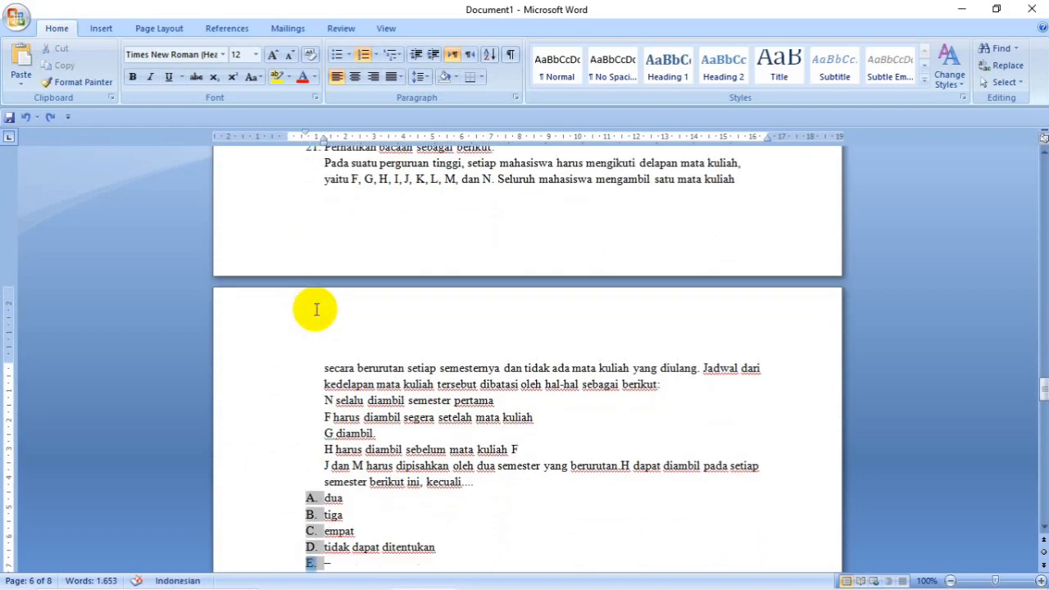
pyautogui.press('Down')
pyautogui.press('Down')
pyautogui.press('Down')
pyautogui.press('Down')
pyautogui.press('Down')
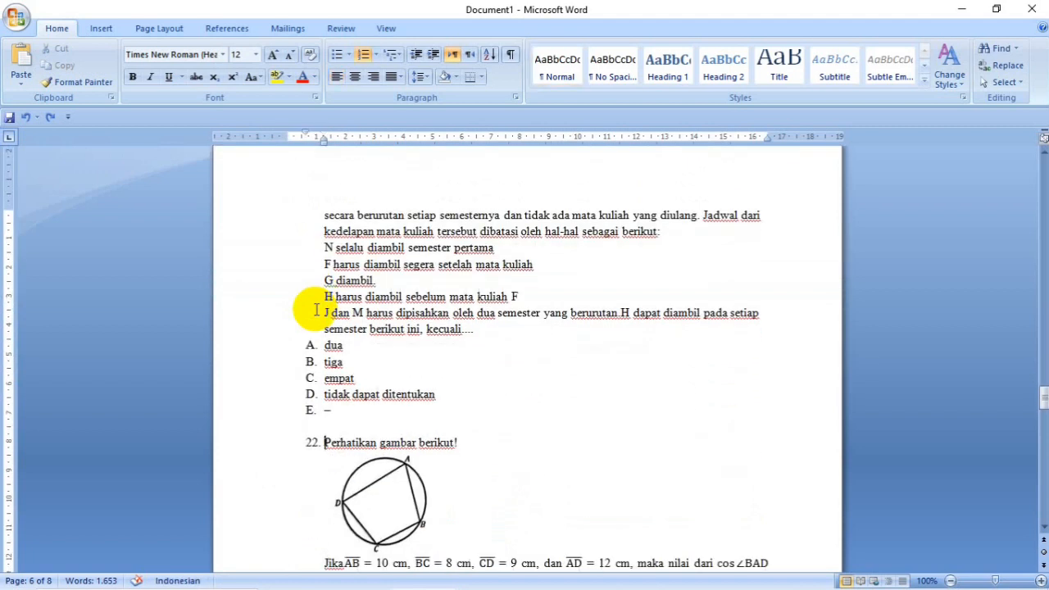
pyautogui.press('Up')
pyautogui.hotkey('shift', 'Up')
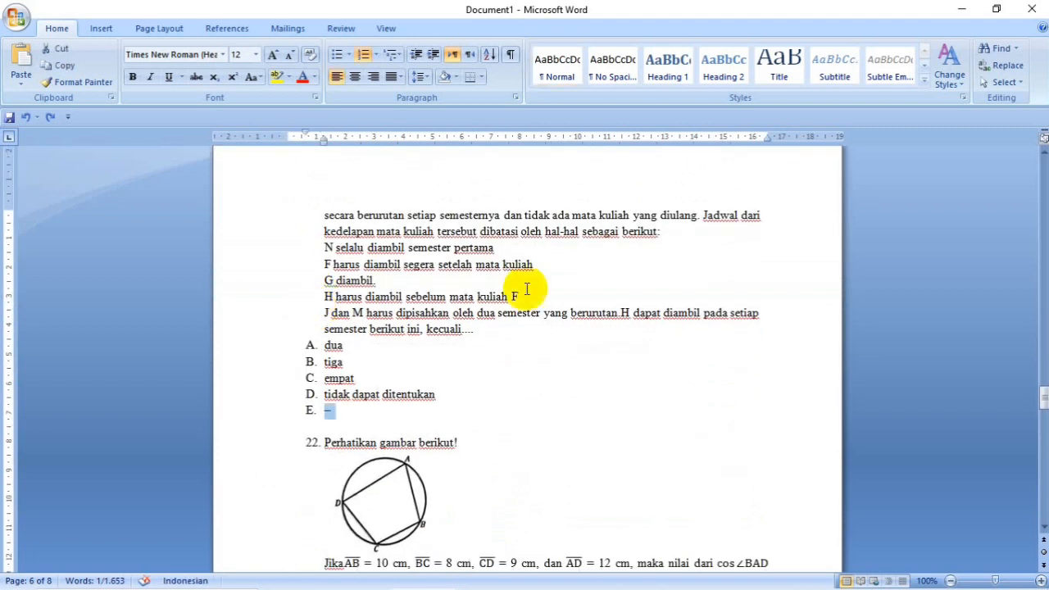
# Add the answer line "ANS: D" below option E of question 21, keeping a blank line before question 22
pyautogui.moveTo(1046, 397); pyautogui.dragTo(1046, 396)
pyautogui.click(330, 439)
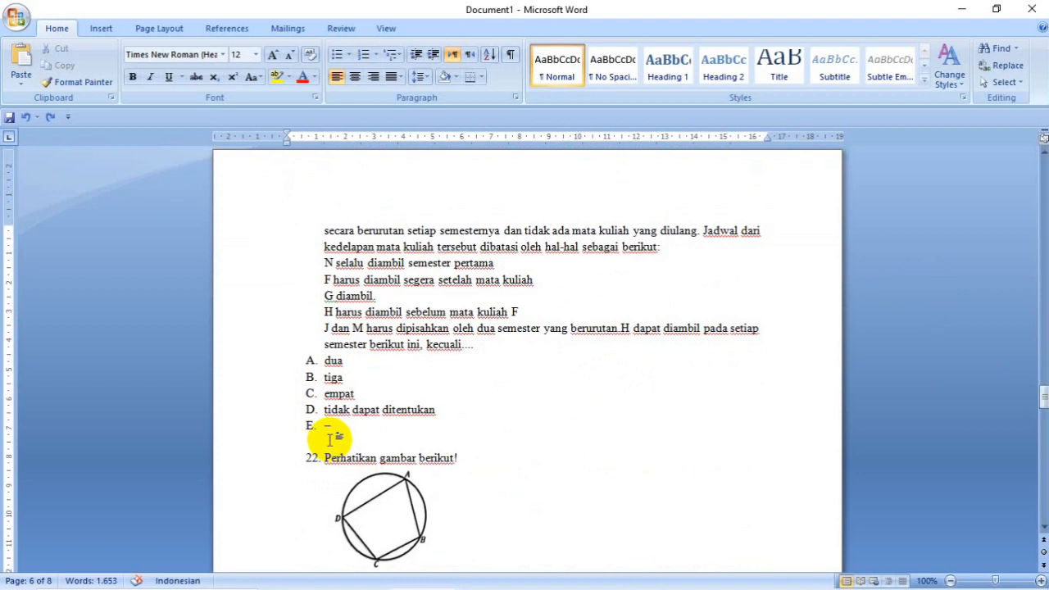
pyautogui.hotkey('ctrl', 'shift', 'Down')
pyautogui.hotkey('ctrl', 'shift', 'Down')
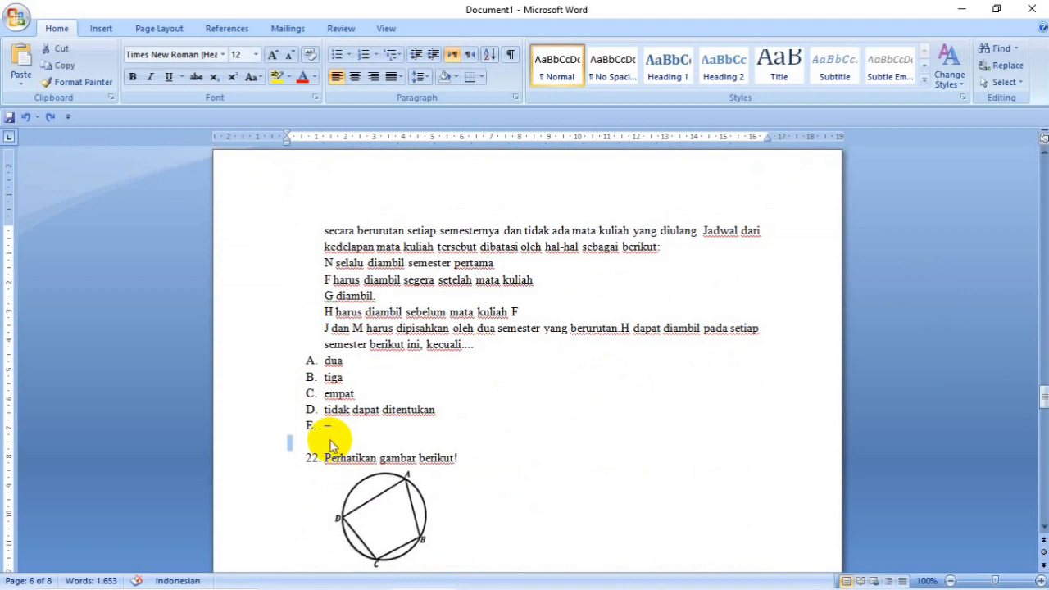
pyautogui.click(329, 441)
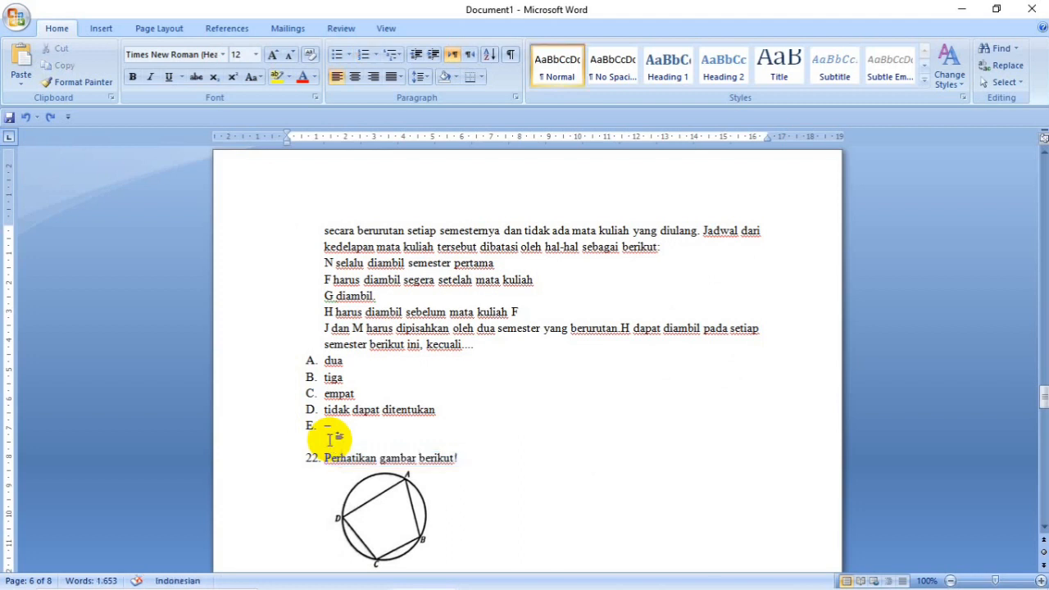
pyautogui.write('ANS: D')
pyautogui.press('Return')
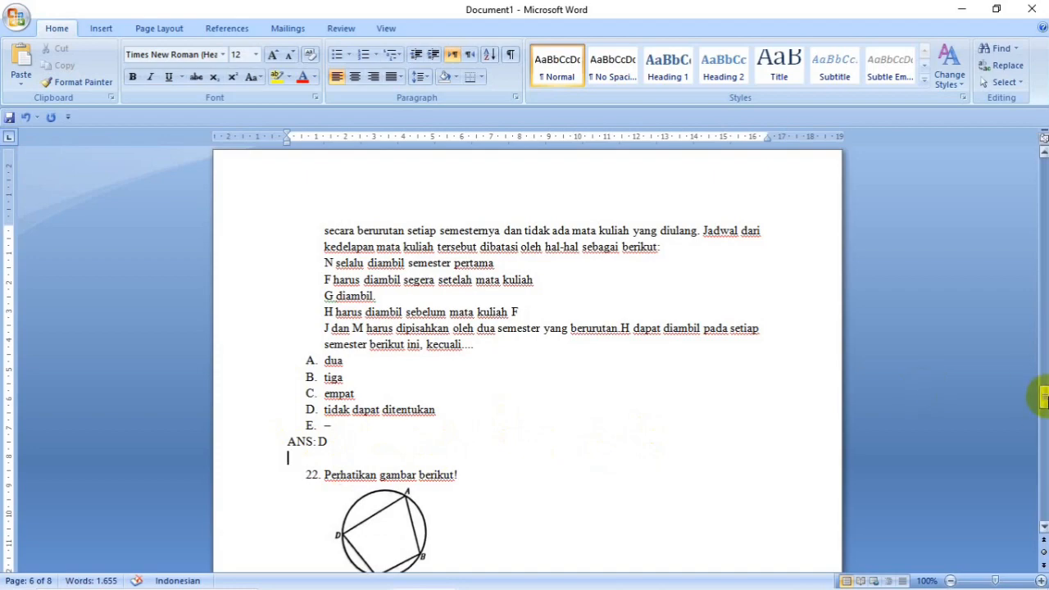
# Return to the document's beginning and save it in Documents as a Word Document named "SOAL PAS MATMINAT"
pyautogui.moveTo(1042, 394); pyautogui.dragTo(1036, 156)
pyautogui.click(4, 8)
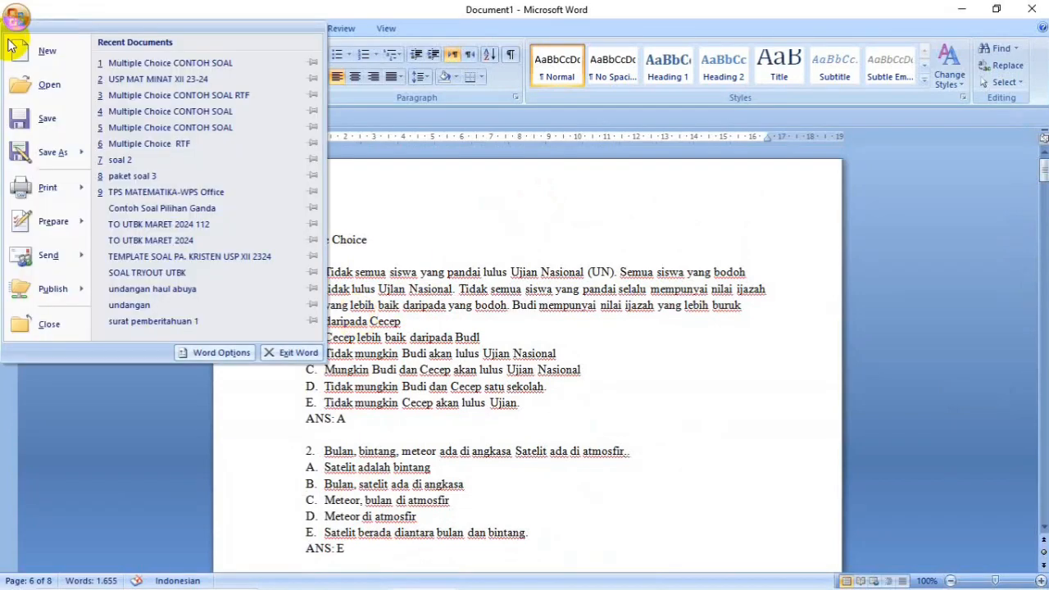
pyautogui.click(25, 150)
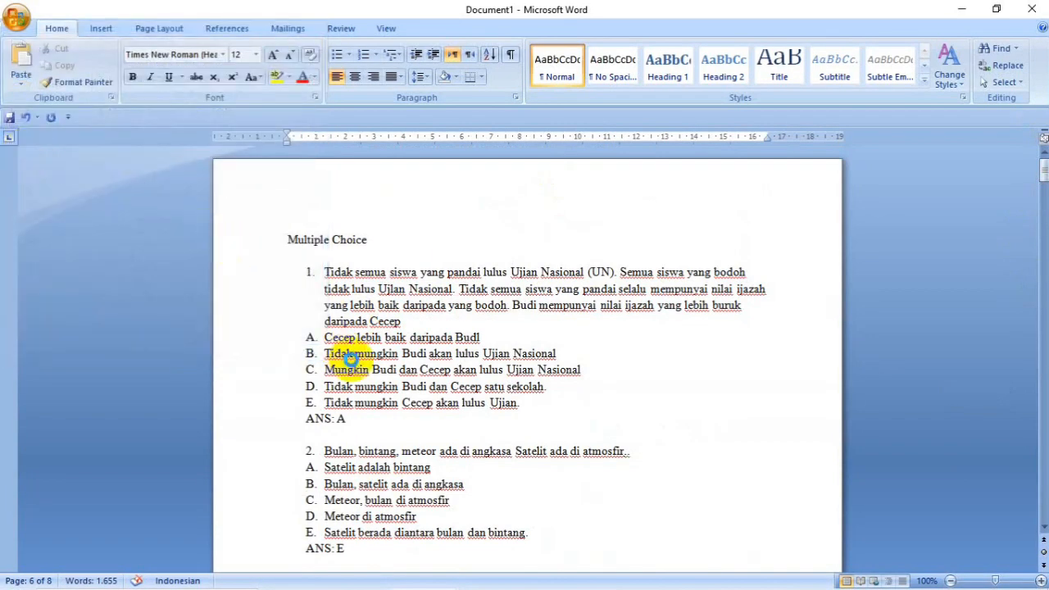
pyautogui.click(320, 284)
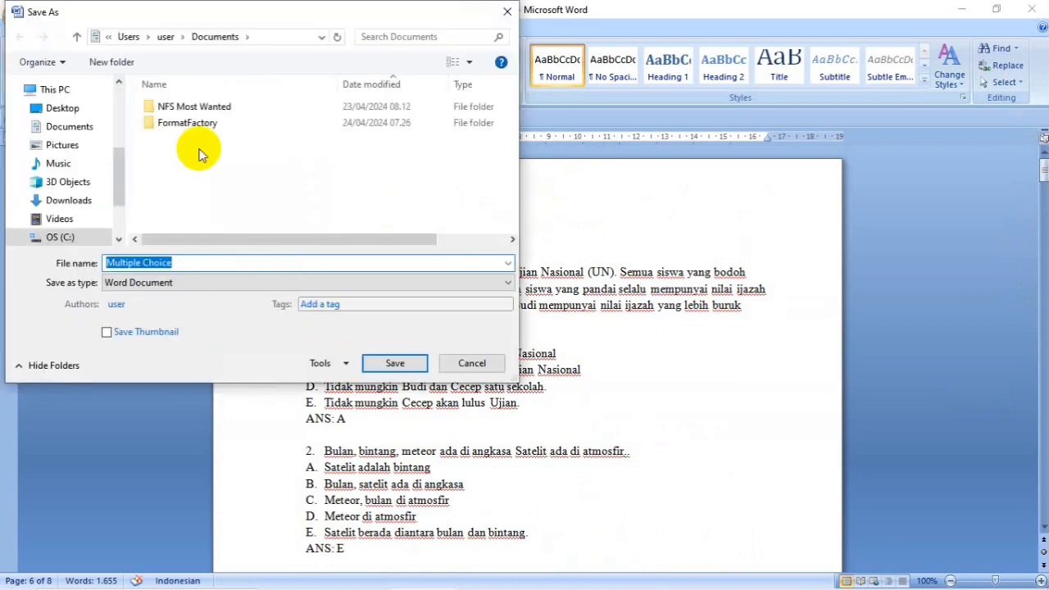
pyautogui.write('SOAL PAS MATMINAT')
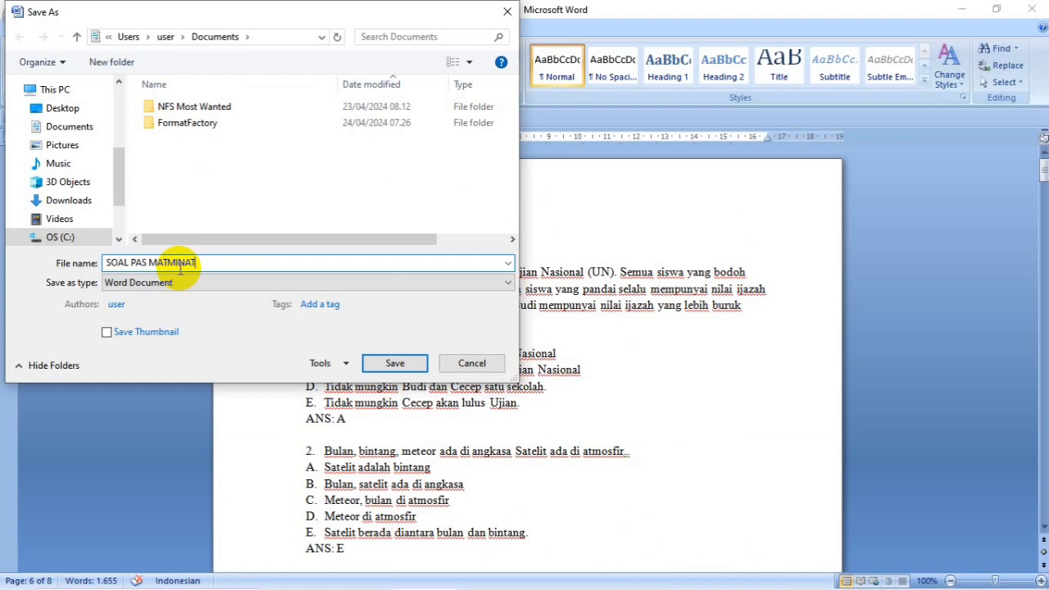
pyautogui.click(396, 363)
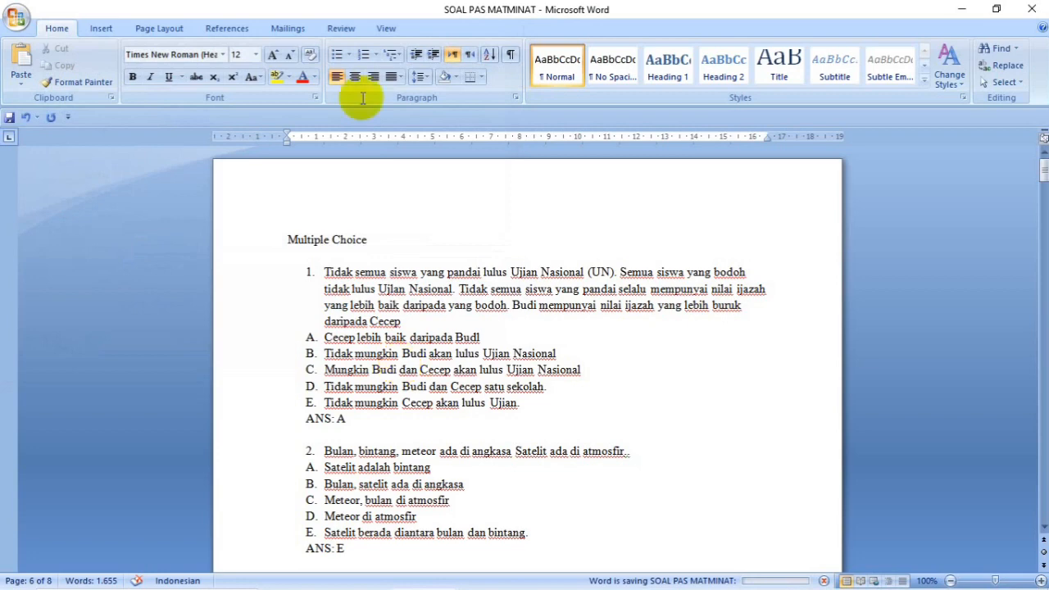
# Switch to File Explorer and select the SOAL PAS MATMINAT file in the Dokumen folder
pyautogui.moveTo(377, 583)
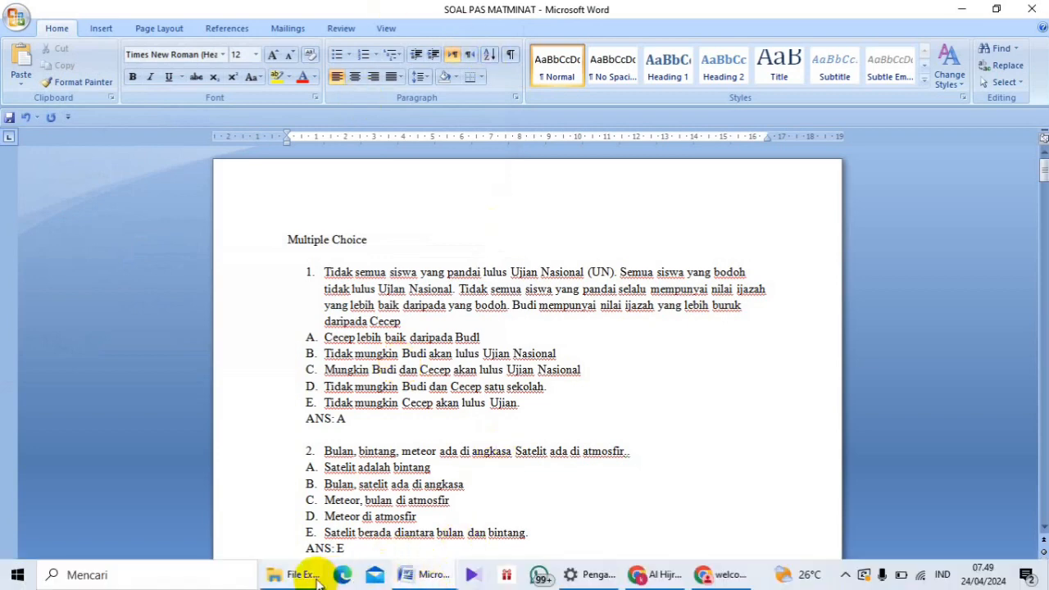
pyautogui.moveTo(295, 575)
pyautogui.click(404, 521)
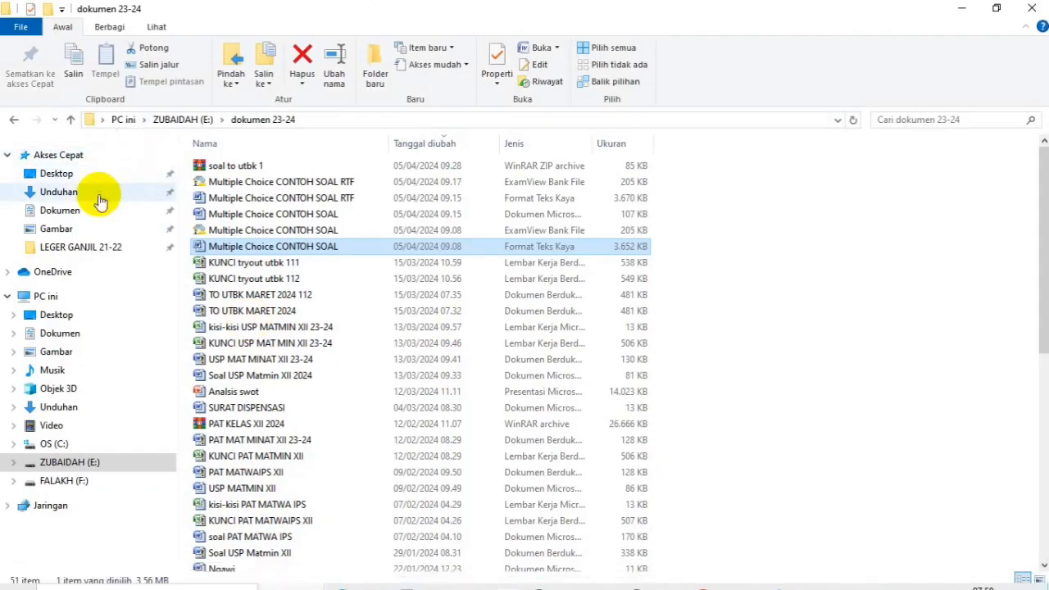
pyautogui.click(86, 214)
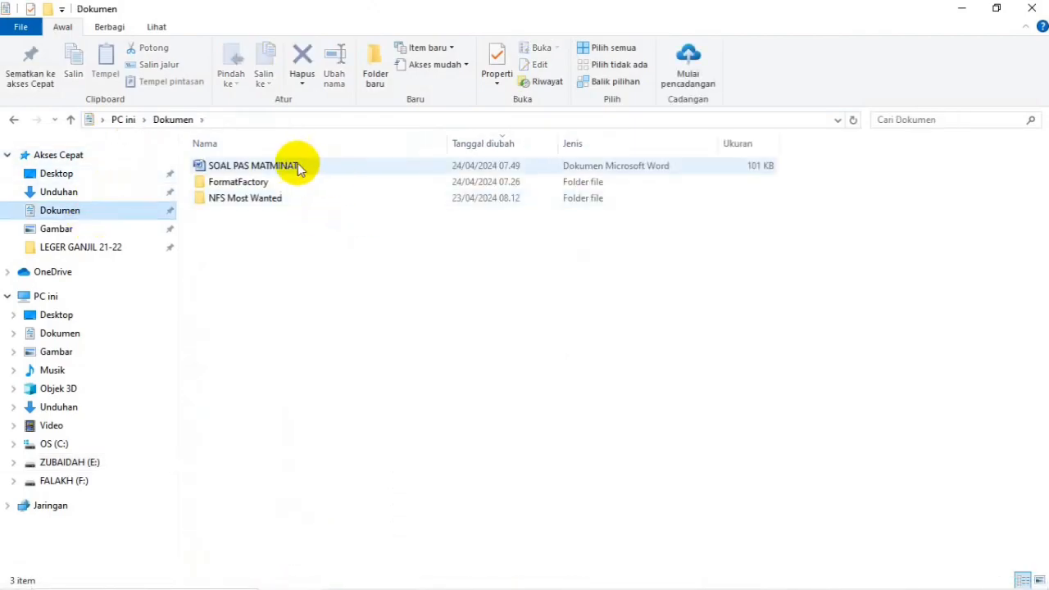
pyautogui.click(574, 168)
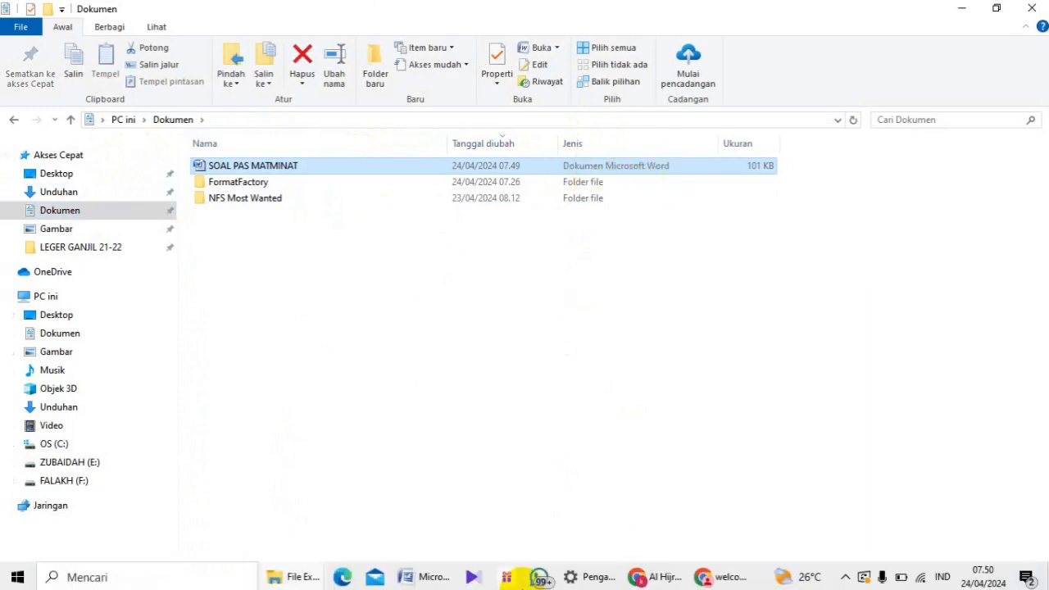
# Switch back to the SOAL PAS MATMINAT document in Word and check its Multiple Choice heading
pyautogui.moveTo(402, 580)
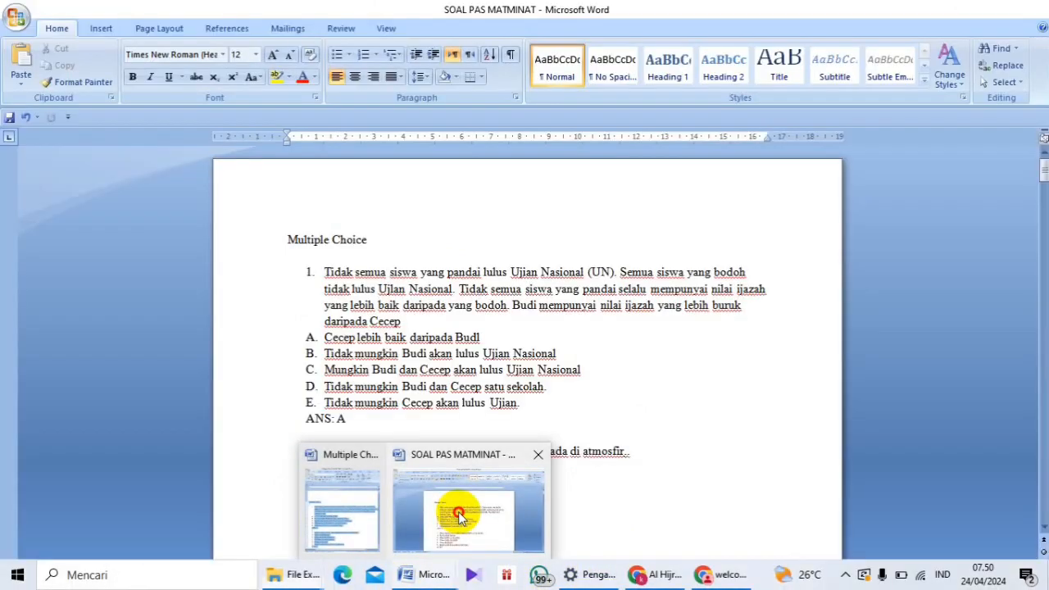
pyautogui.click(461, 508)
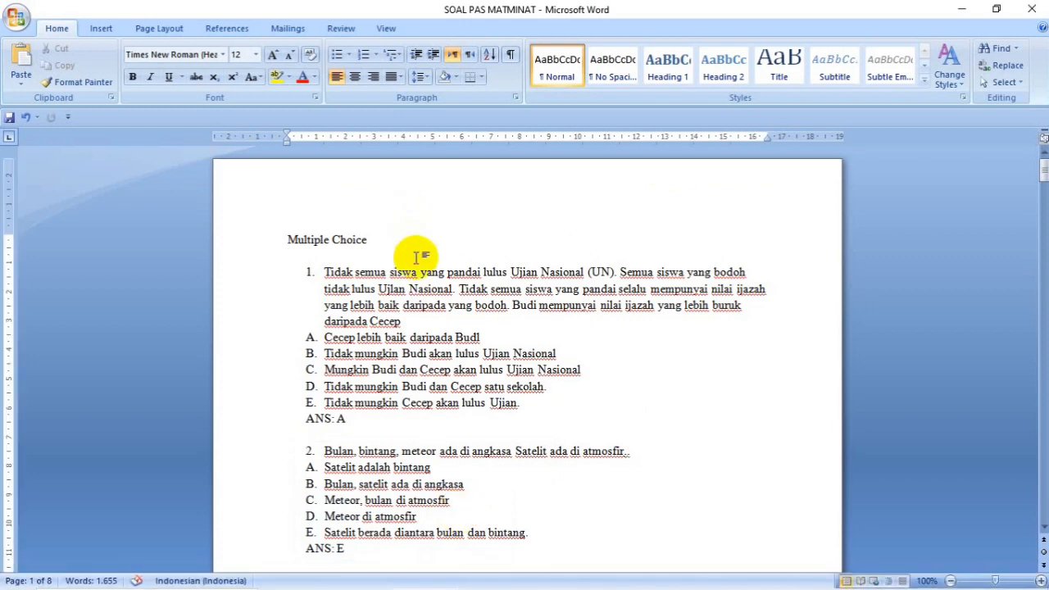
pyautogui.click(271, 239)
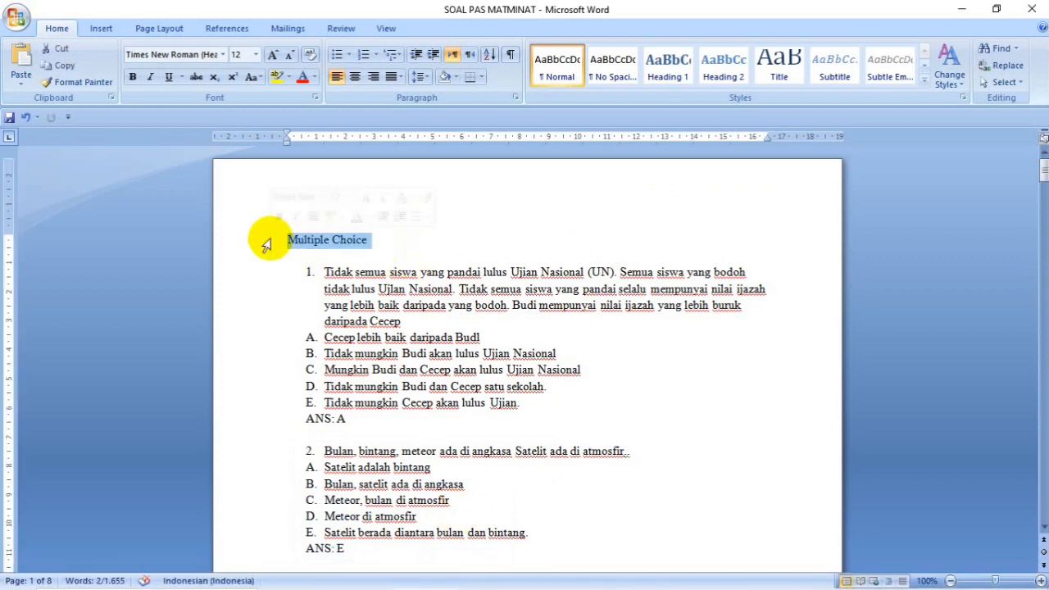
pyautogui.click(500, 338)
# Save a copy of the document in Documents as Rich Text Format, named "SOAL PAS MATMINAT RTF"
pyautogui.click(16, 15)
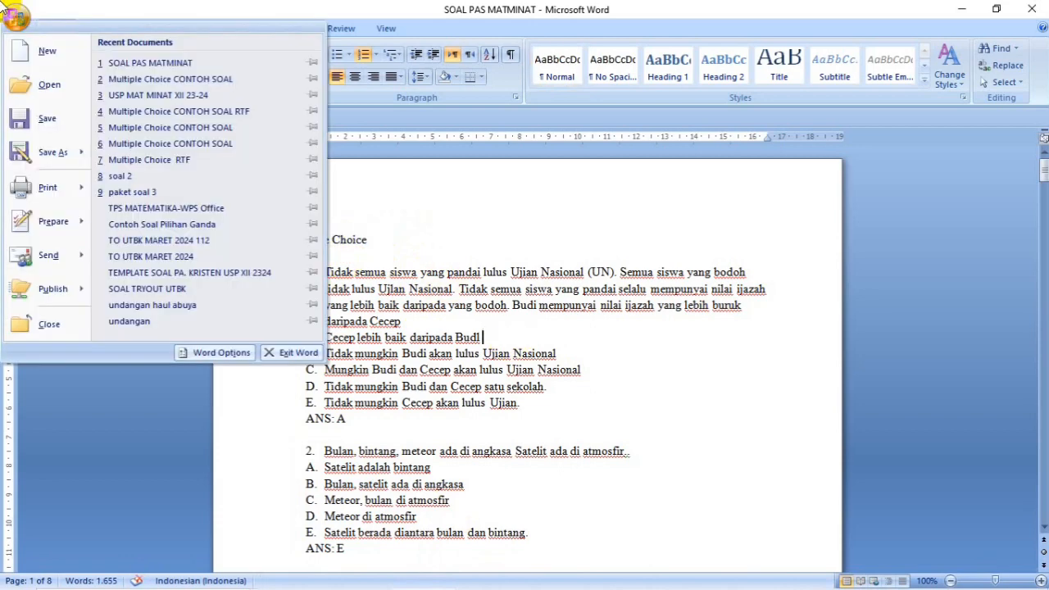
pyautogui.moveTo(51, 159)
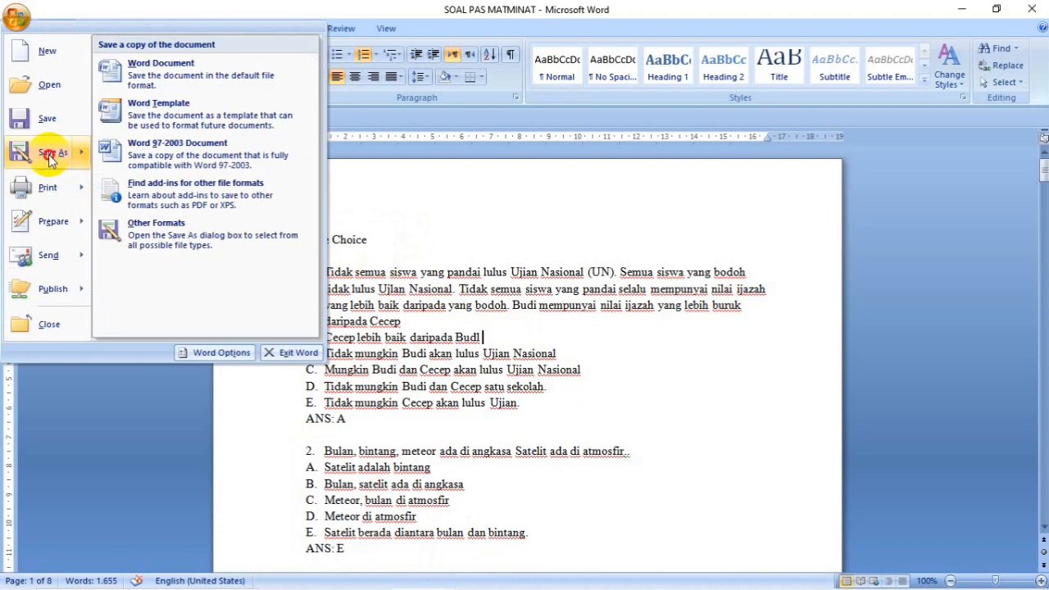
pyautogui.click(49, 156)
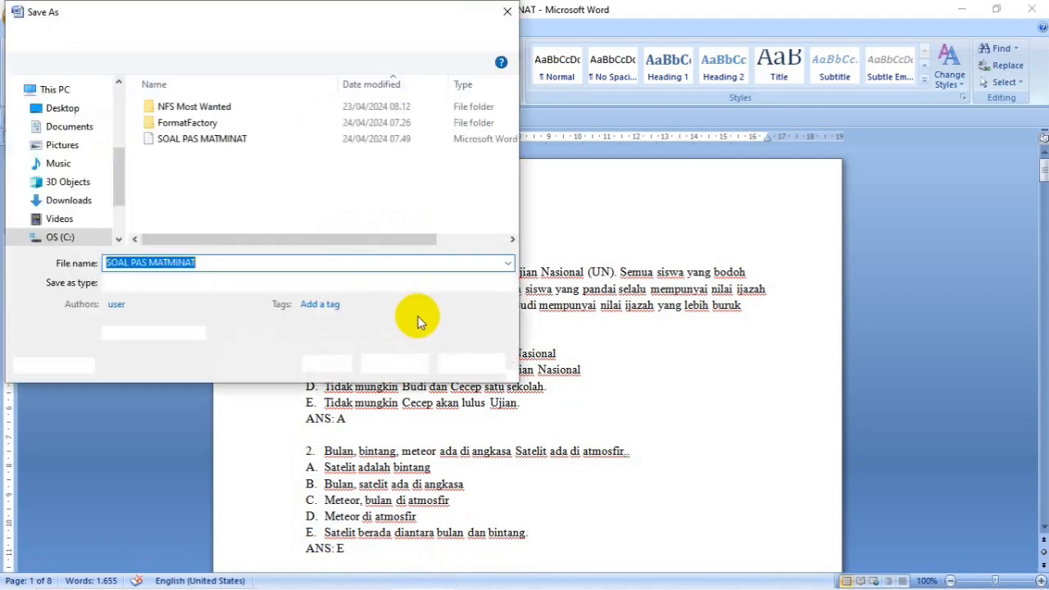
pyautogui.click(218, 263)
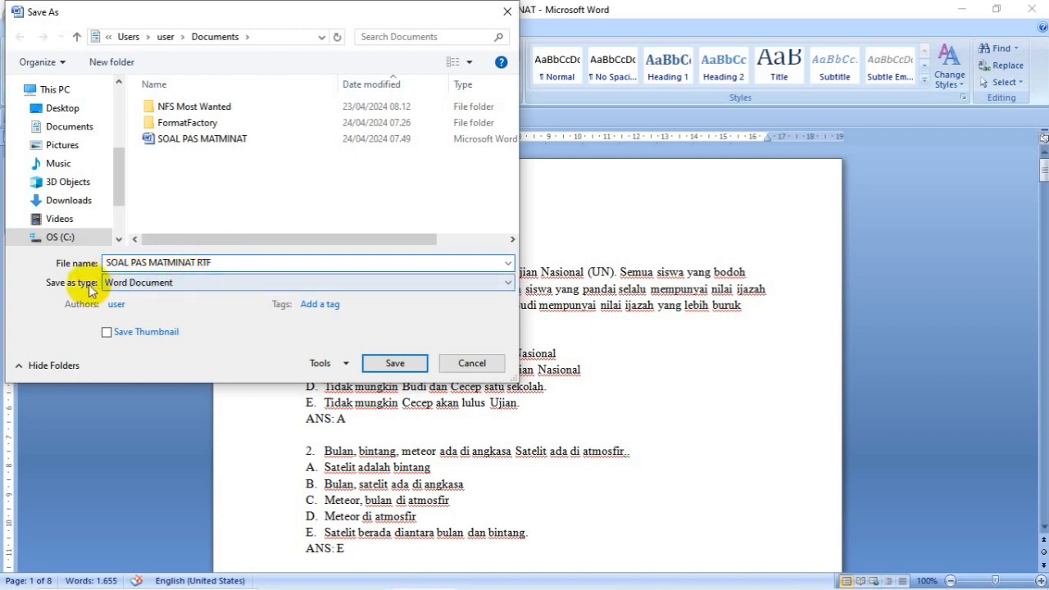
pyautogui.click(134, 282)
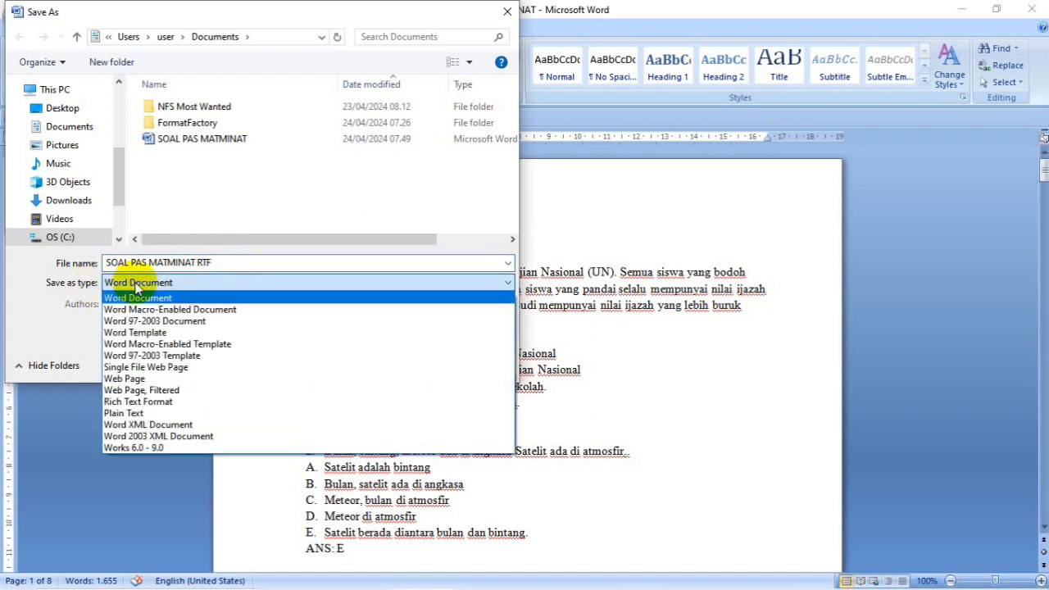
pyautogui.click(147, 401)
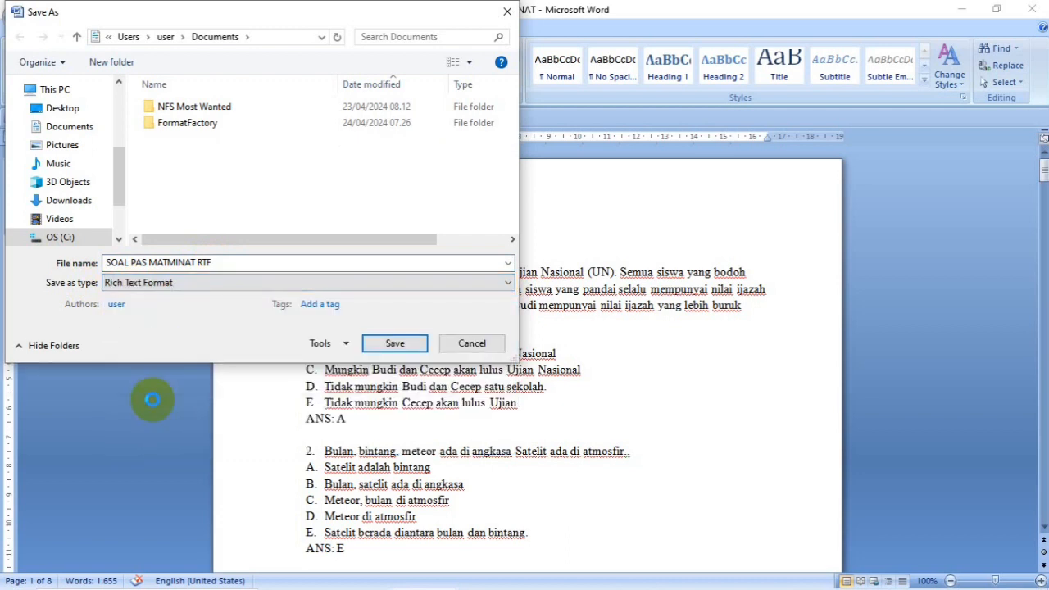
pyautogui.click(395, 341)
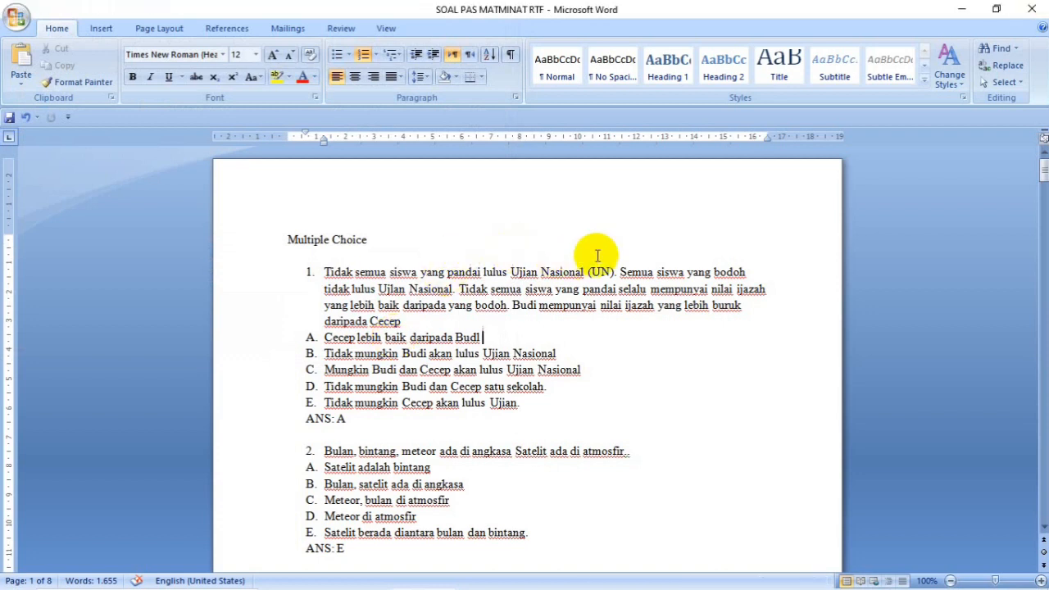
# Close the RTF document, the Dokumen folder window and the remaining Word document, keeping the copied text available to other applications
pyautogui.click(1032, 9)
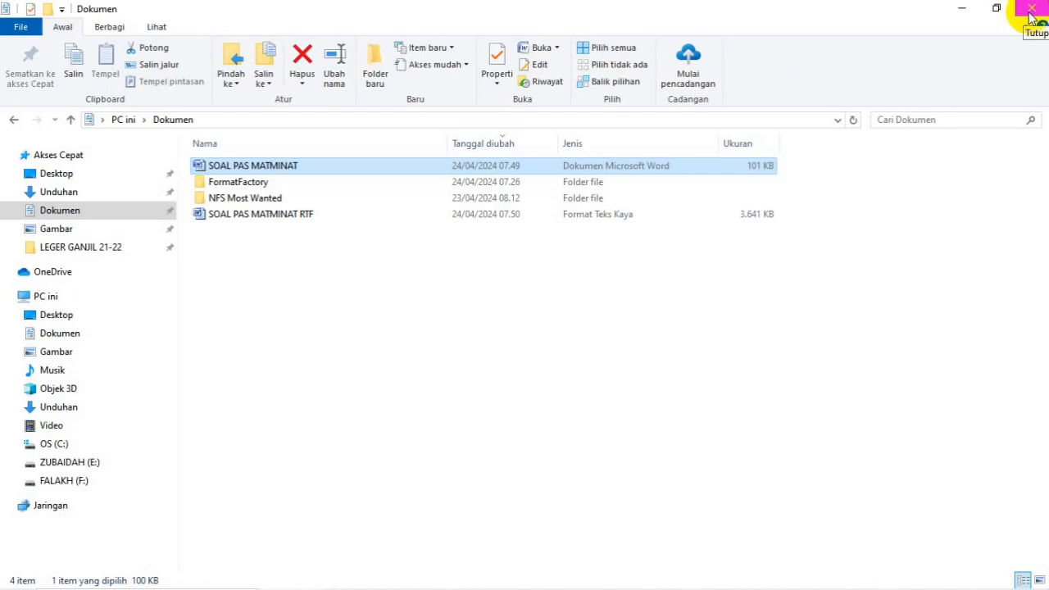
pyautogui.click(1030, 11)
pyautogui.moveTo(406, 574)
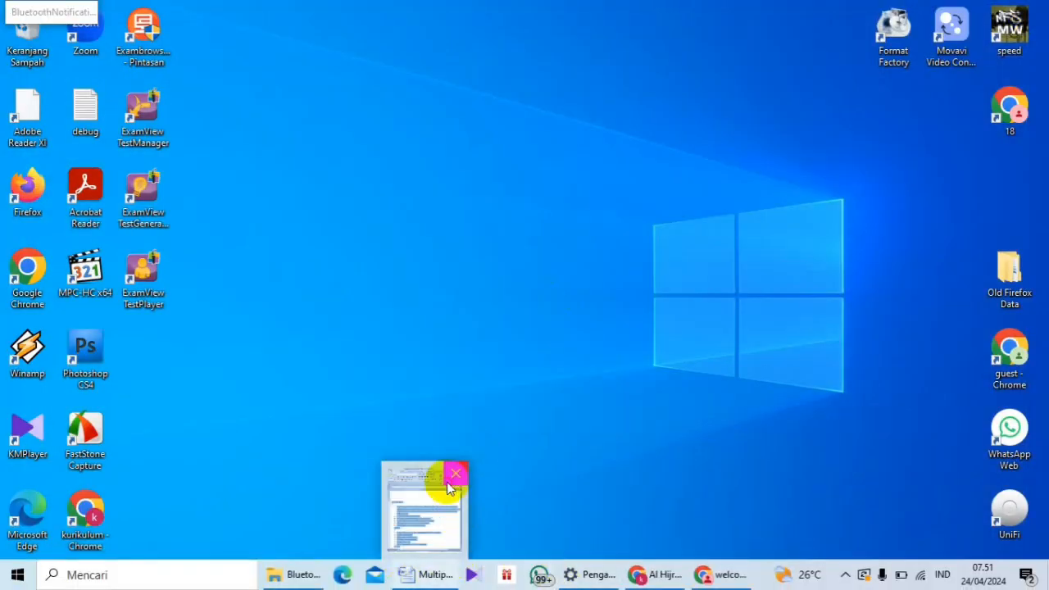
pyautogui.click(451, 479)
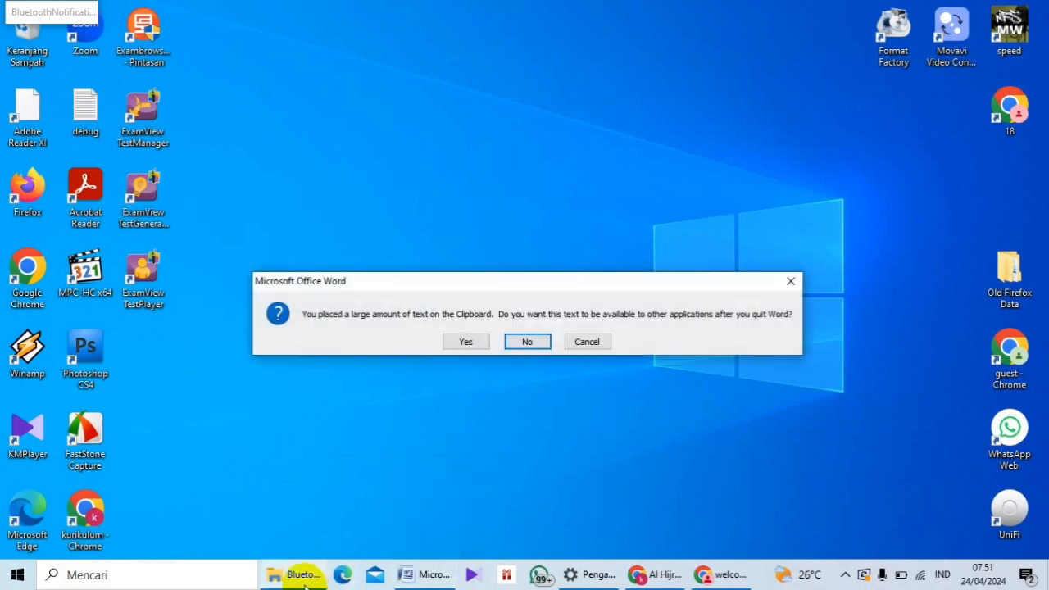
pyautogui.click(466, 342)
# Check the SOAL PAS MATMINAT RTF file and its type in File Explorer's Dokumen folder, and minimize the window
pyautogui.moveTo(232, 576)
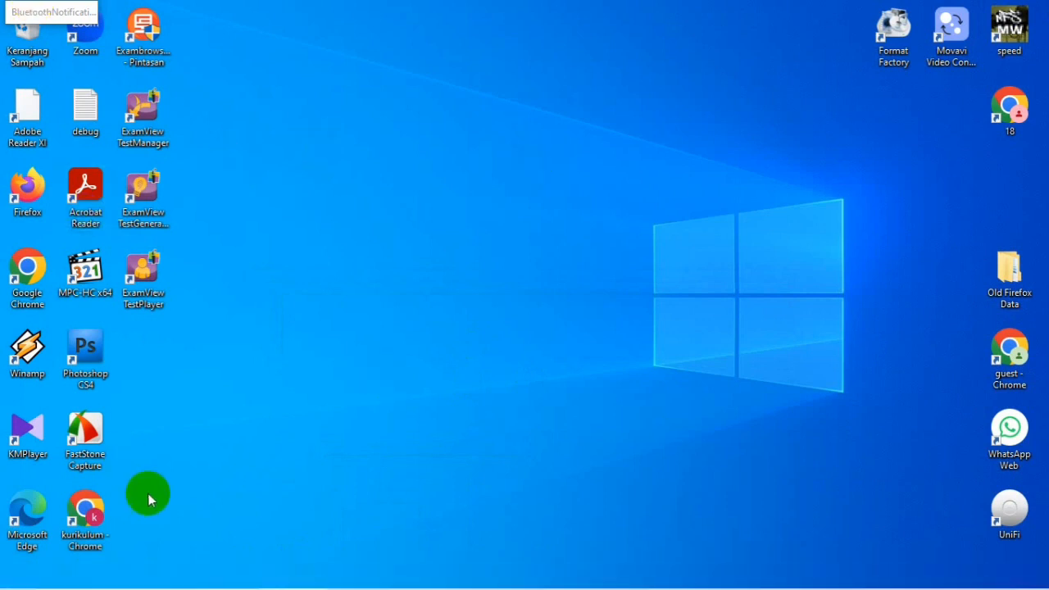
pyautogui.press('super+e')
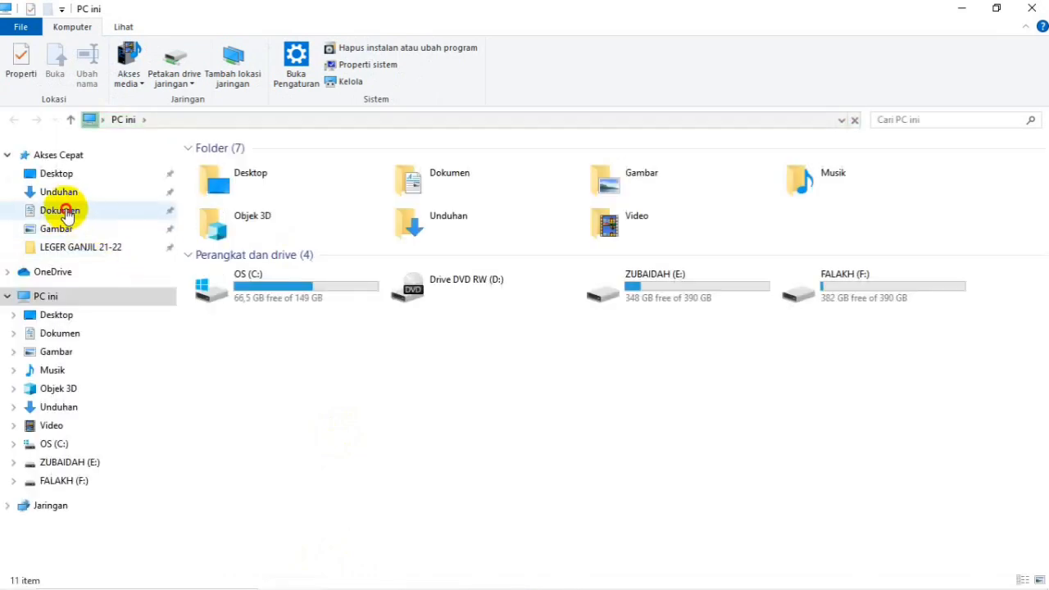
pyautogui.click(64, 212)
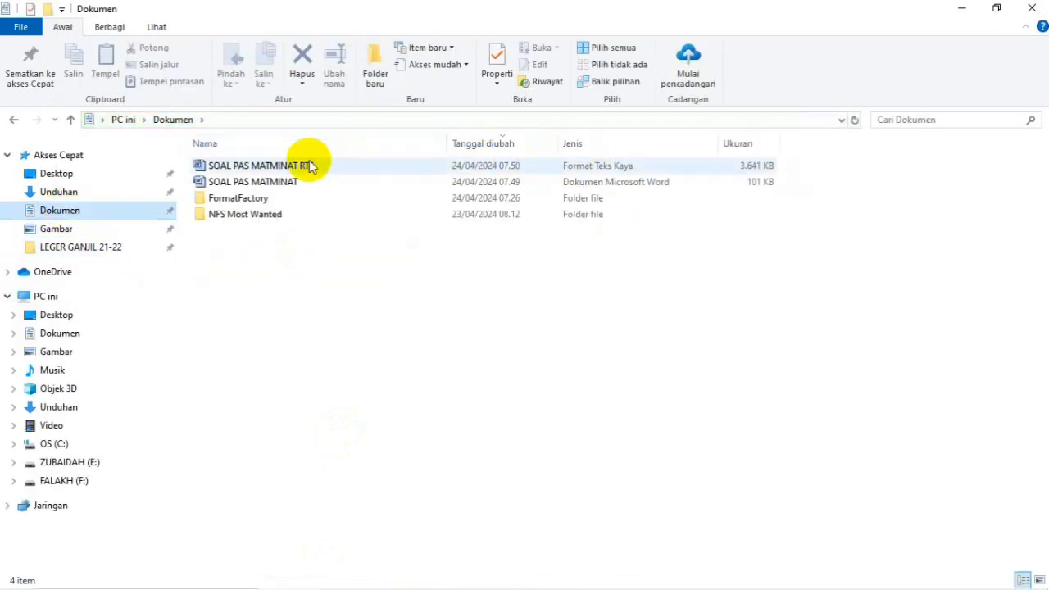
pyautogui.click(297, 167)
pyautogui.doubleClick(592, 168)
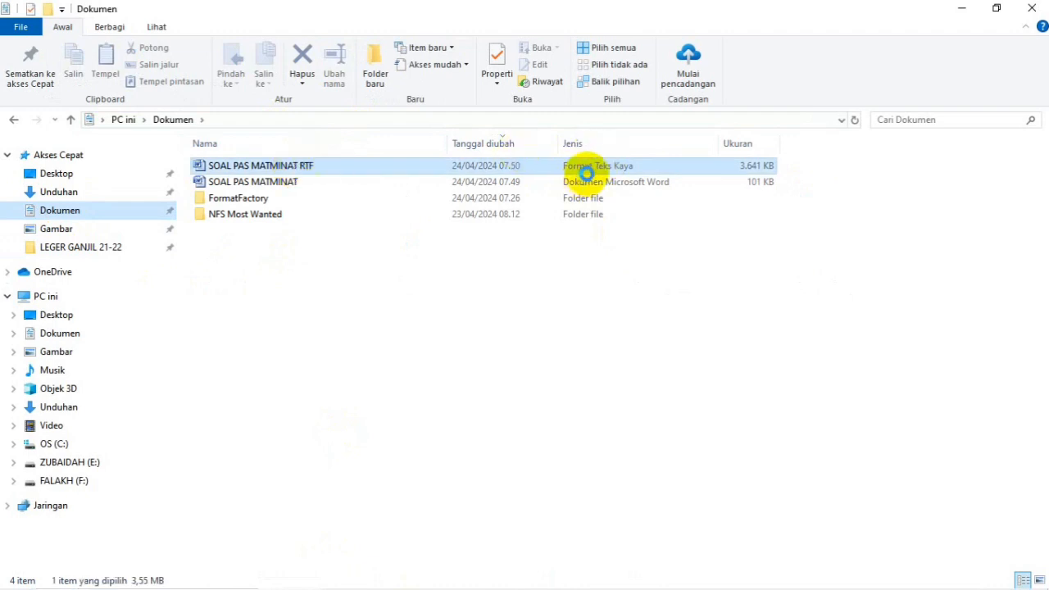
pyautogui.click(968, 8)
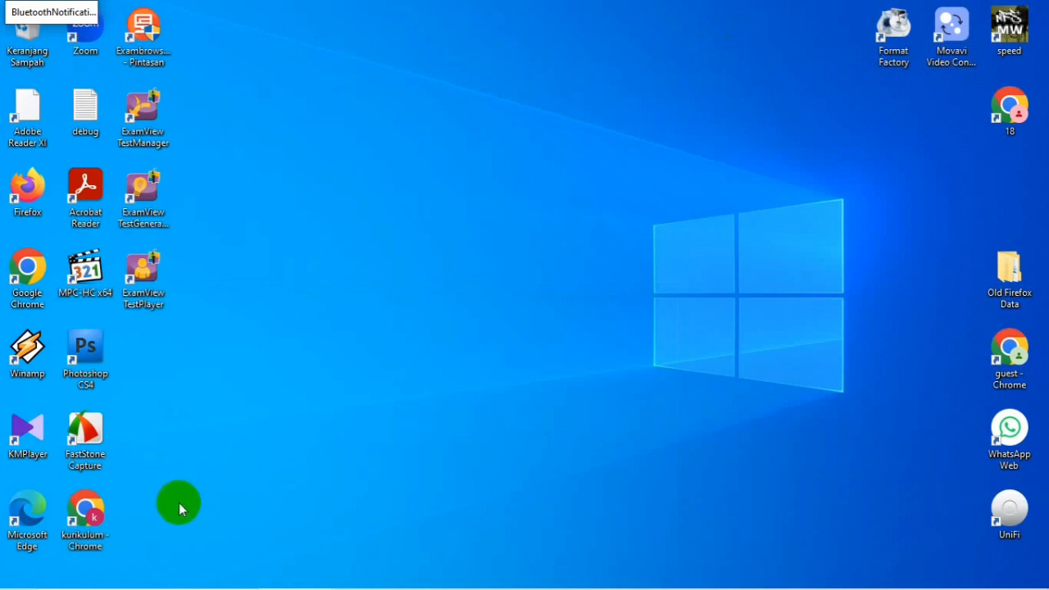
# Launch ExamView ImportUtility from the eInstruction program group and advance the Import Wizard to Step 1
pyautogui.moveTo(37, 578)
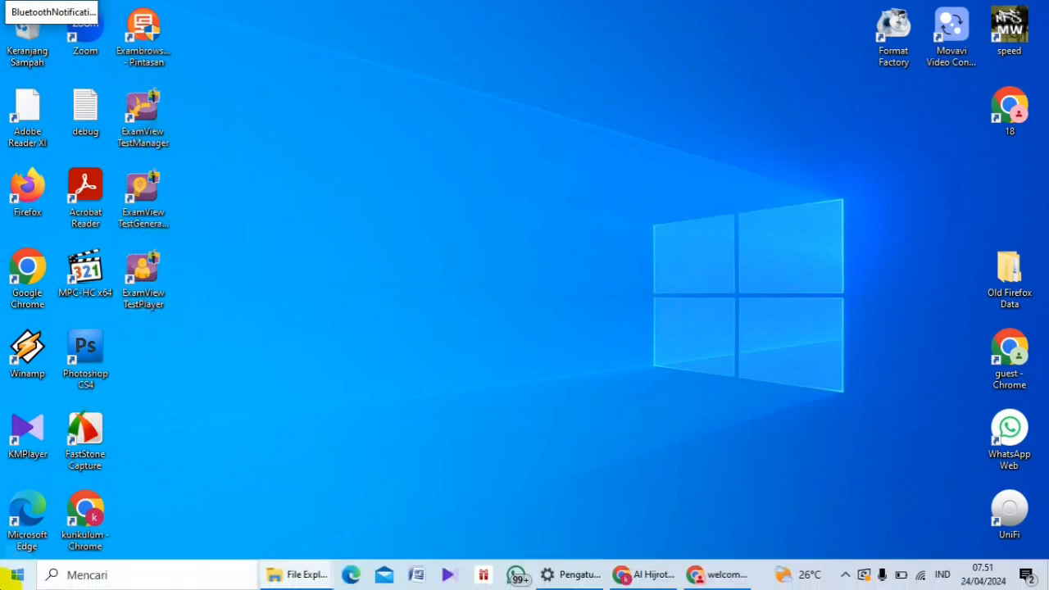
pyautogui.click(10, 582)
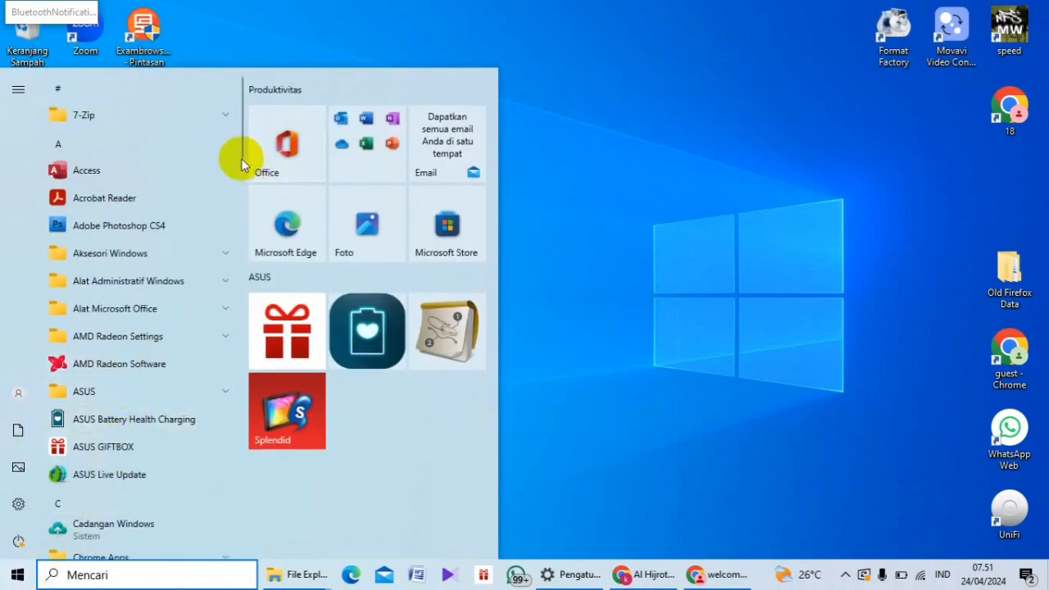
pyautogui.moveTo(241, 153); pyautogui.dragTo(246, 223)
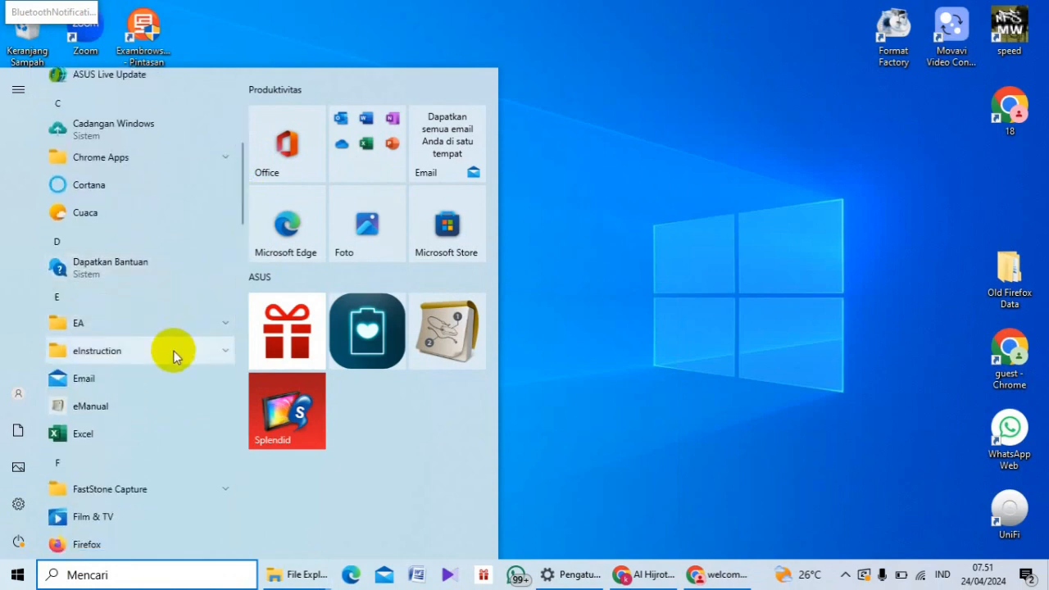
pyautogui.click(86, 353)
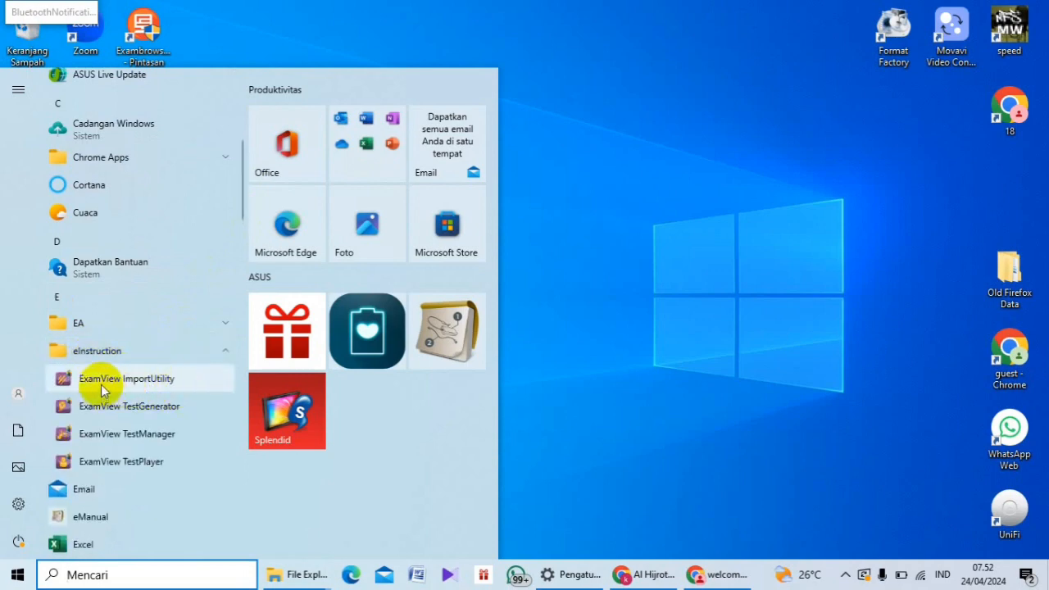
pyautogui.click(148, 385)
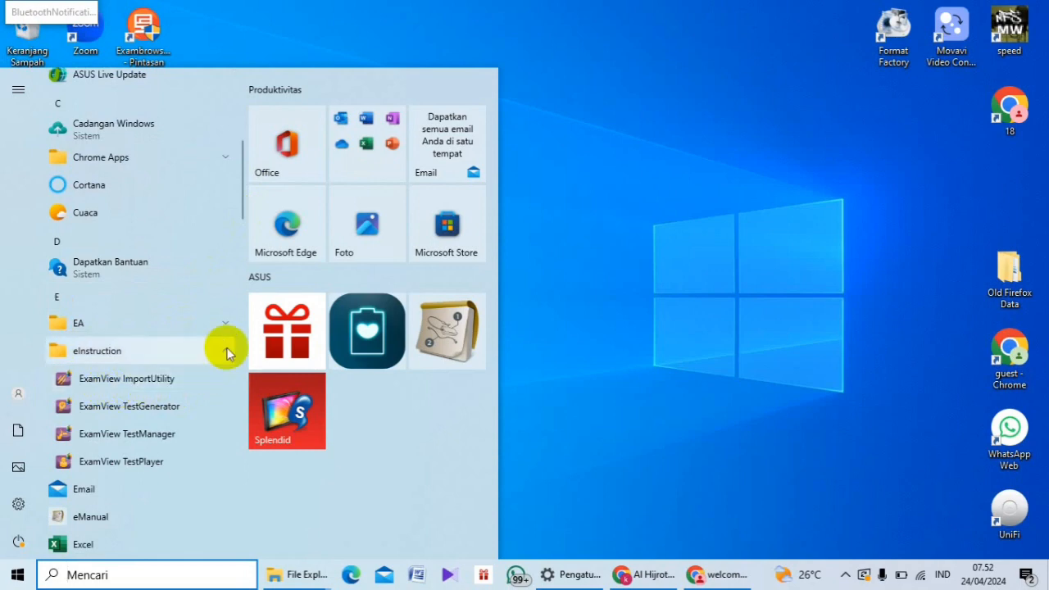
pyautogui.click(181, 382)
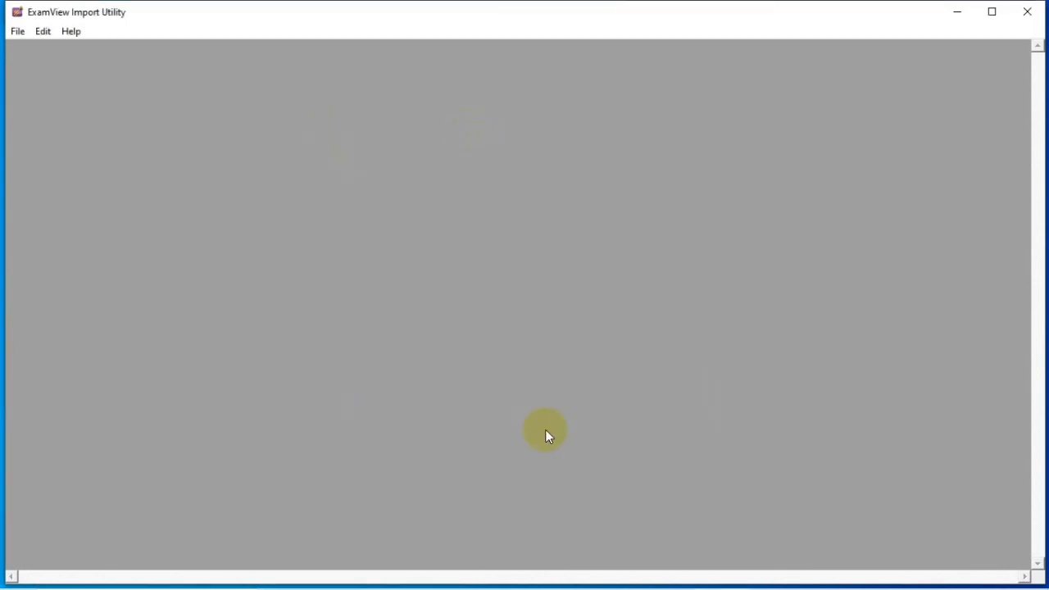
pyautogui.click(639, 440)
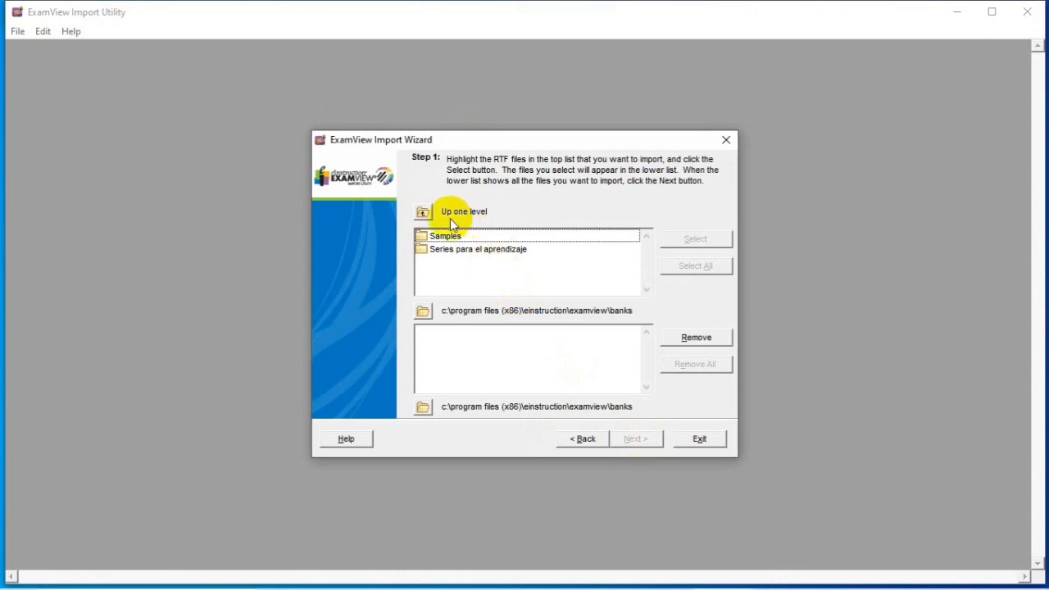
pyautogui.click(472, 261)
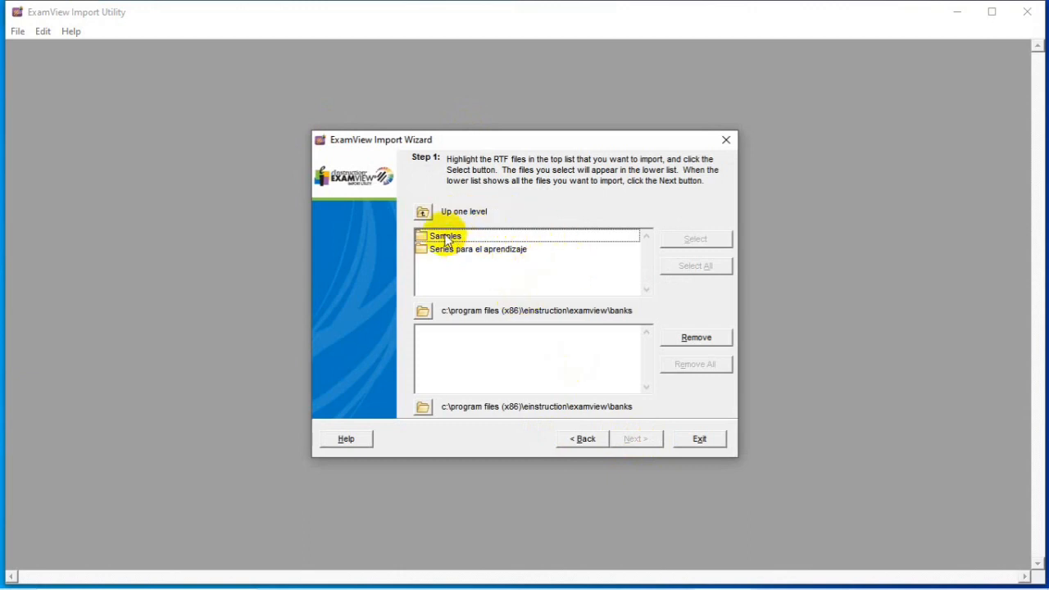
pyautogui.click(422, 215)
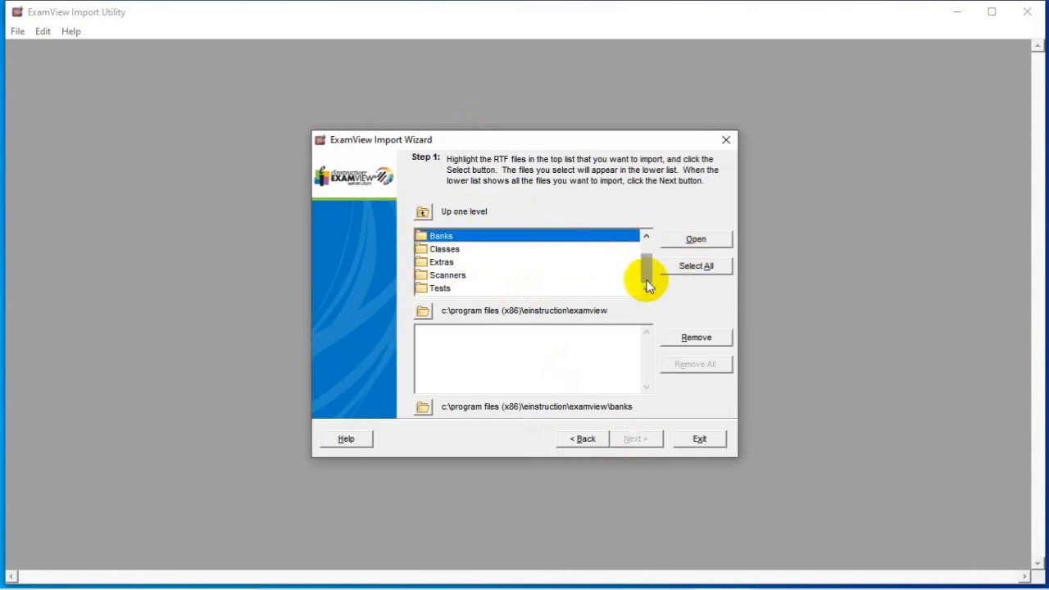
pyautogui.moveTo(647, 274); pyautogui.dragTo(498, 249)
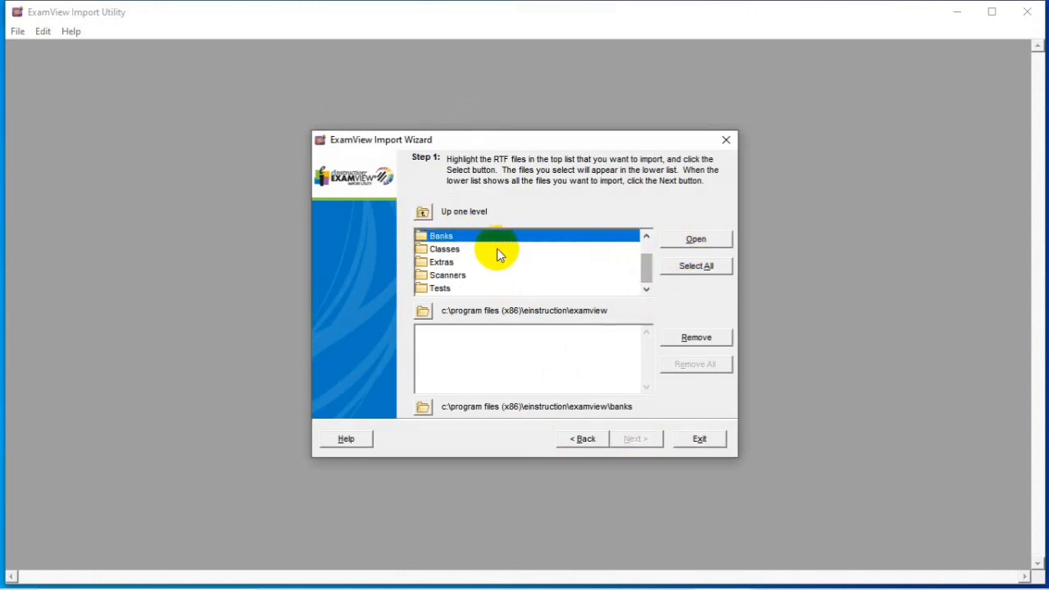
# Set the RTF source folder to Dokumen and add SOAL PAS MATMINAT RTF.rtf to the files to import
pyautogui.click(429, 314)
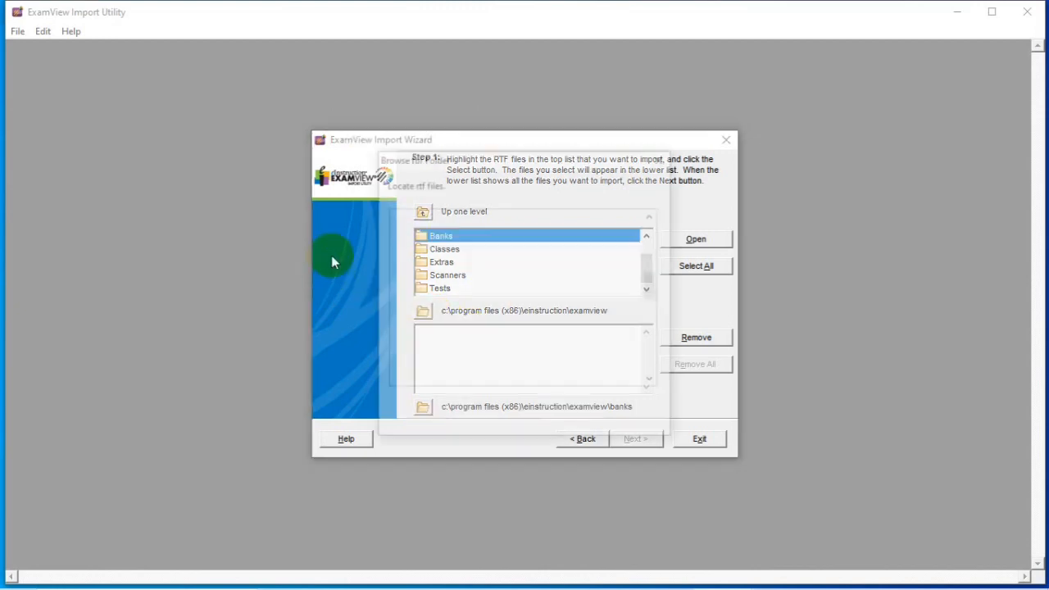
pyautogui.click(656, 255)
pyautogui.moveTo(656, 254); pyautogui.dragTo(653, 211)
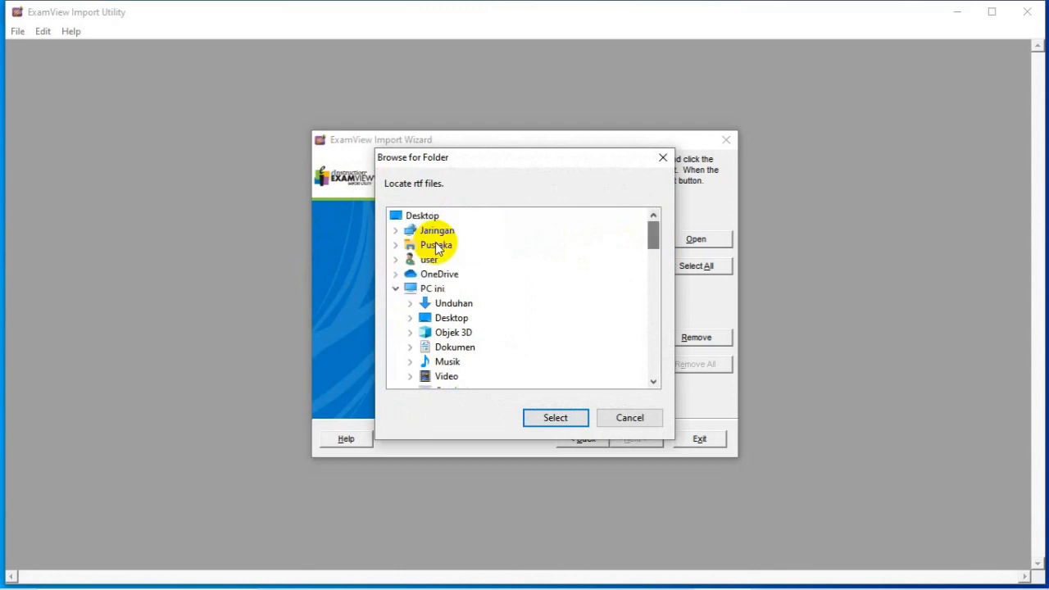
pyautogui.click(459, 347)
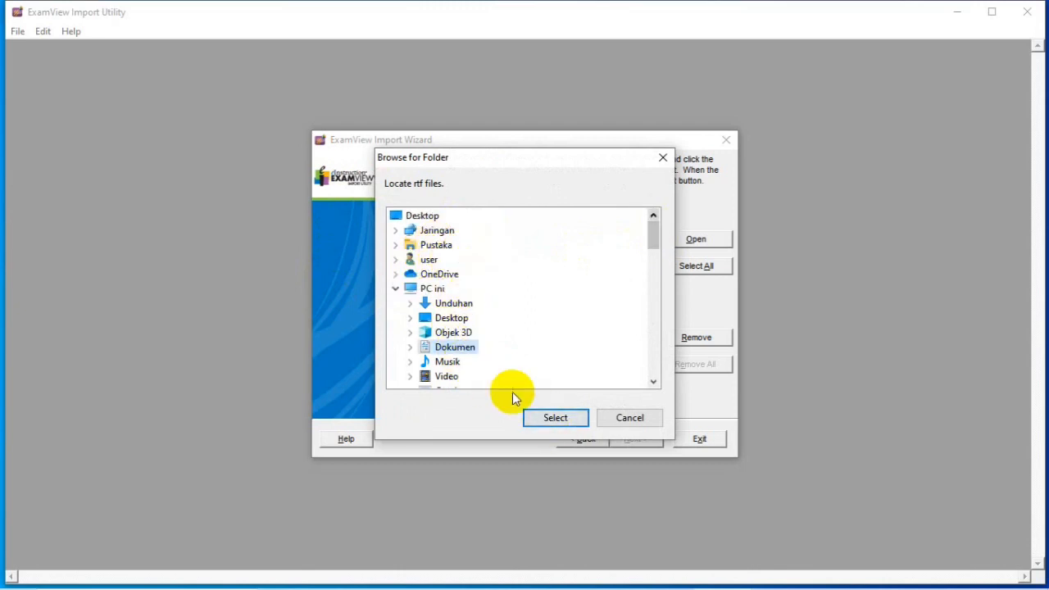
pyautogui.click(546, 420)
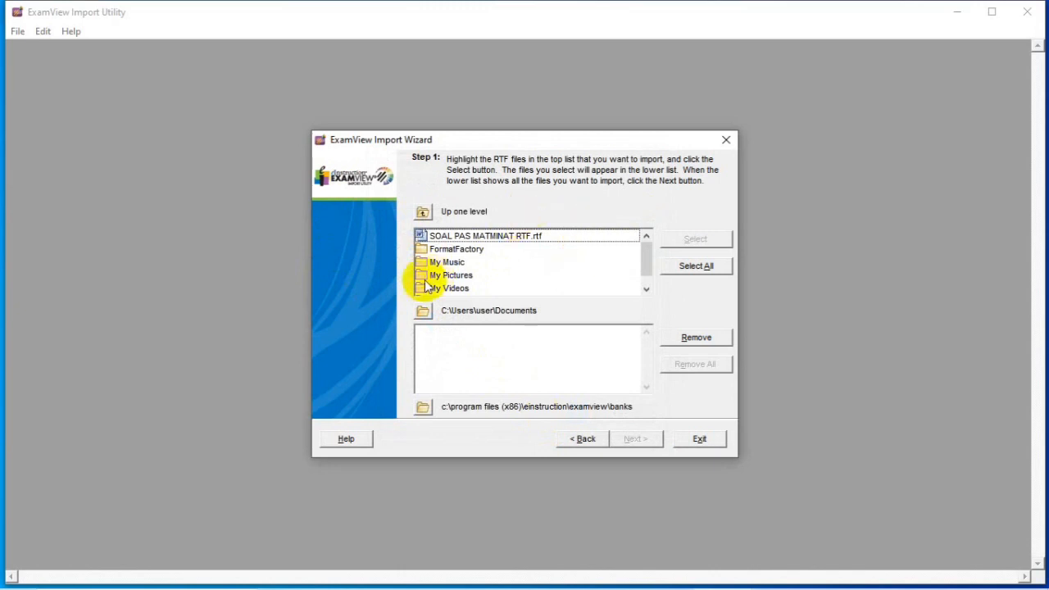
pyautogui.click(445, 239)
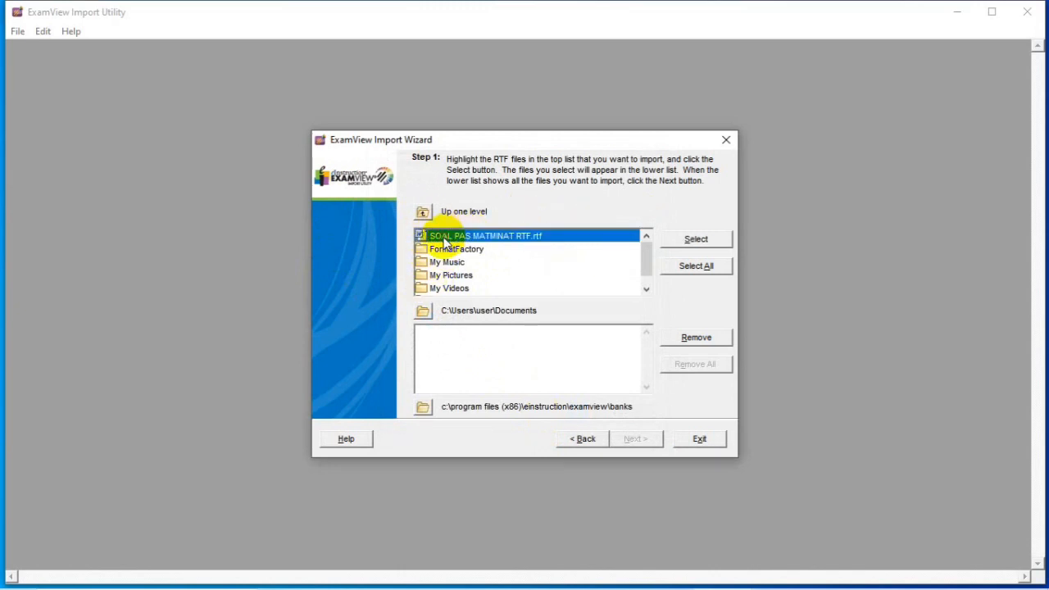
pyautogui.click(692, 238)
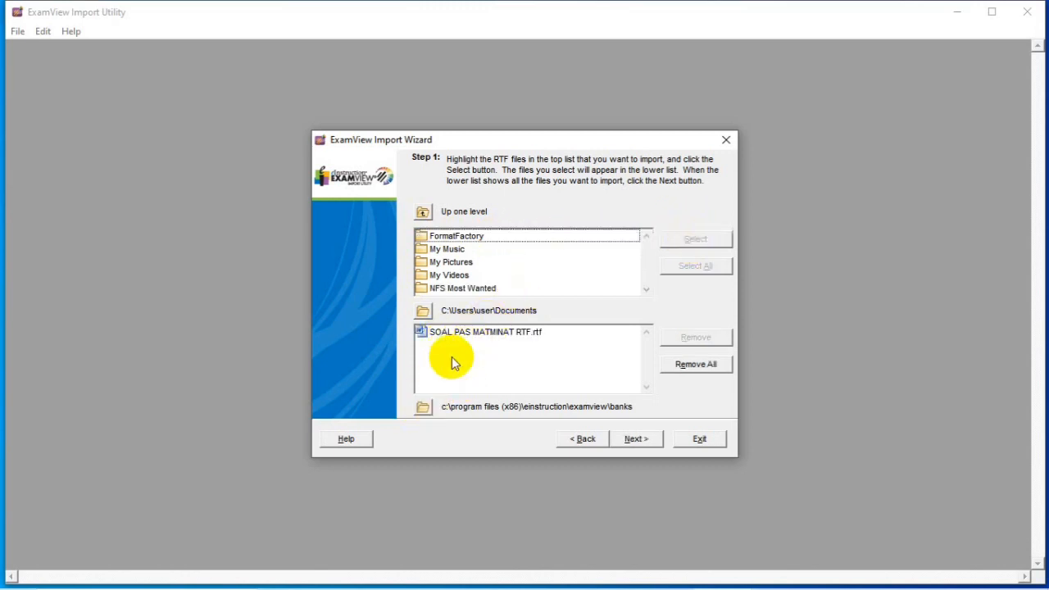
# Set the directory for the converted bank files to Dokumen
pyautogui.click(426, 407)
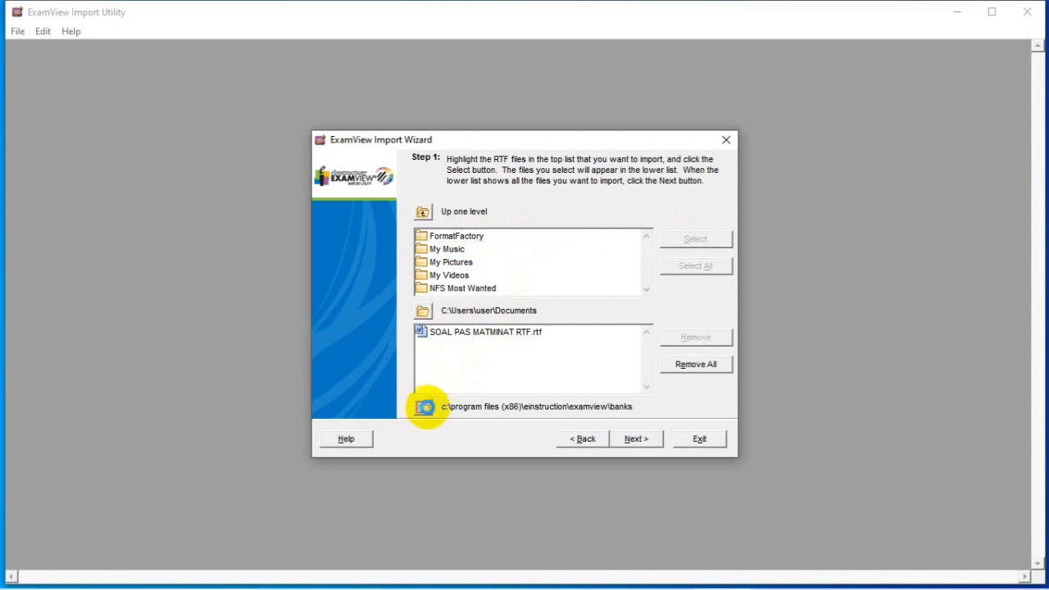
pyautogui.moveTo(657, 272); pyautogui.dragTo(654, 227)
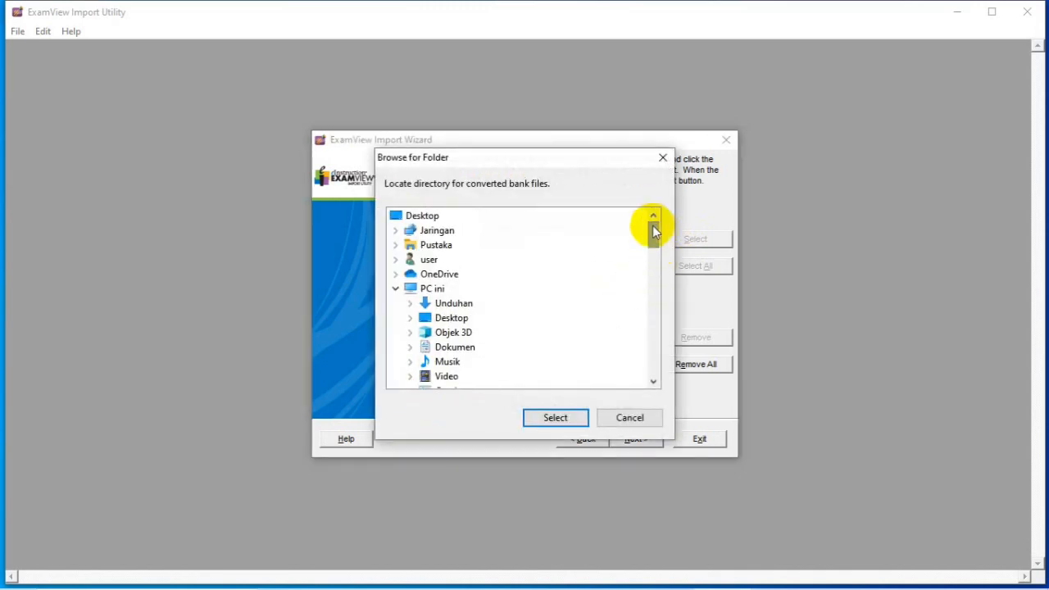
pyautogui.click(464, 350)
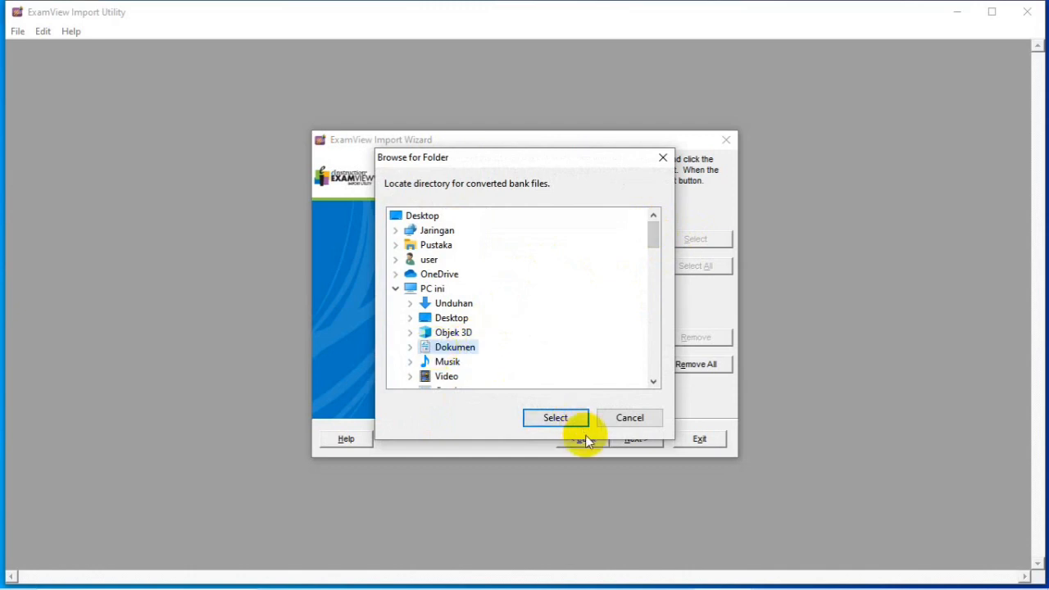
pyautogui.click(576, 415)
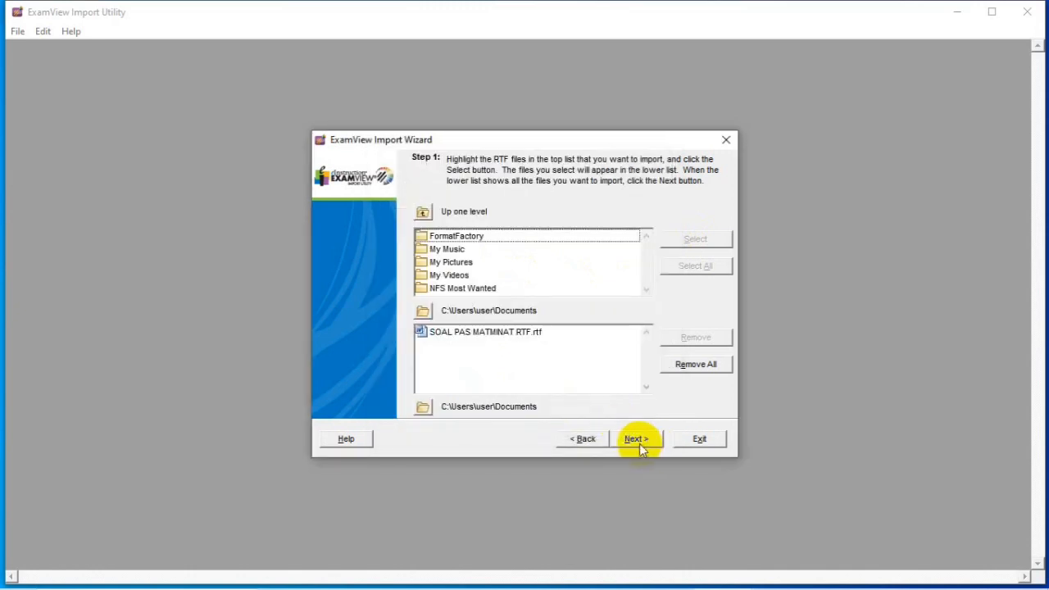
# Accept the default question bank settings through the remaining wizard pages and run the import of SOAL PAS MATMINAT RTF.rtf
pyautogui.click(637, 439)
pyautogui.click(637, 439)
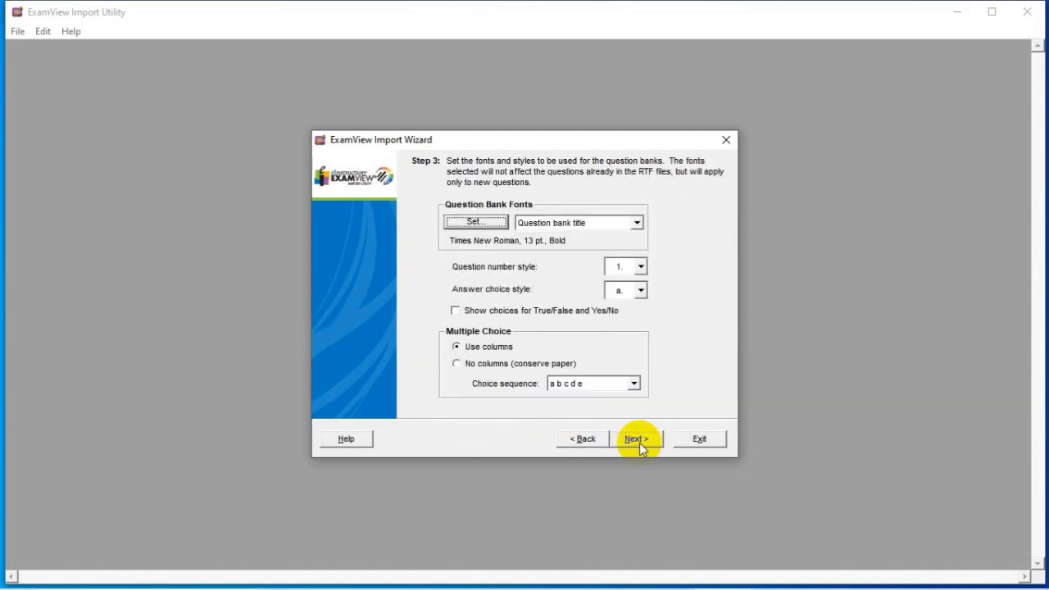
pyautogui.click(637, 440)
pyautogui.click(637, 439)
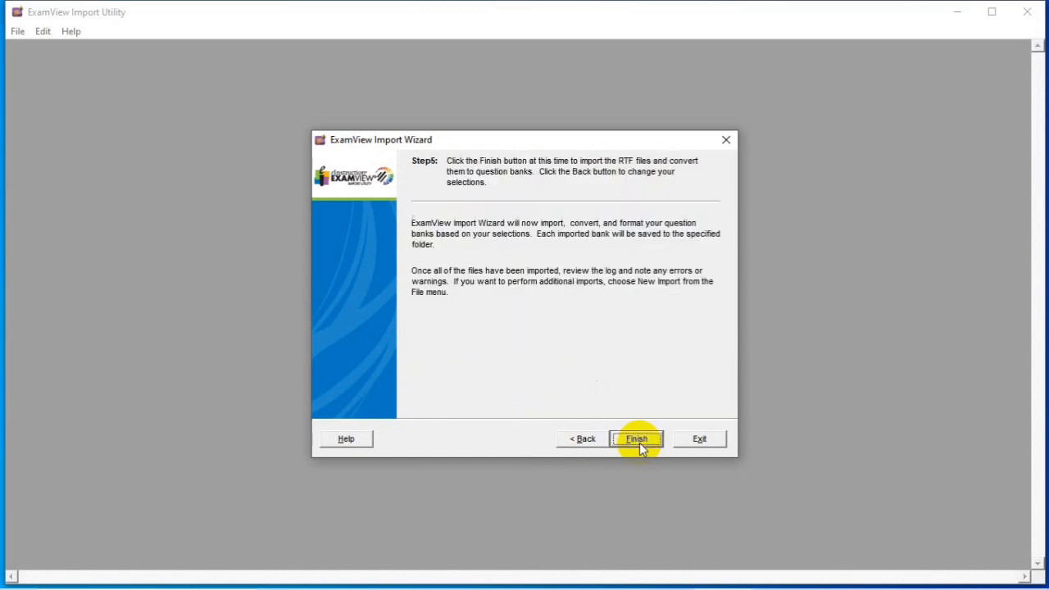
pyautogui.click(636, 440)
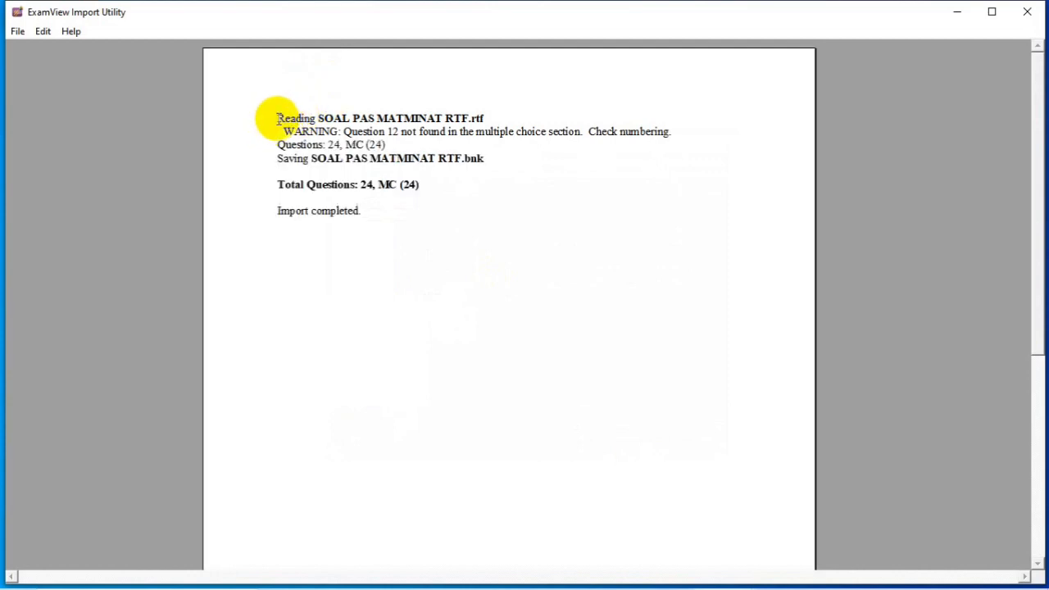
# Review the import log, checking the warning line about question numbering and the total number of imported questions
pyautogui.moveTo(278, 118)
pyautogui.mouseDown()
pyautogui.moveTo(293, 141)
pyautogui.moveTo(276, 117)
pyautogui.mouseUp()
pyautogui.moveTo(344, 132); pyautogui.dragTo(452, 133)
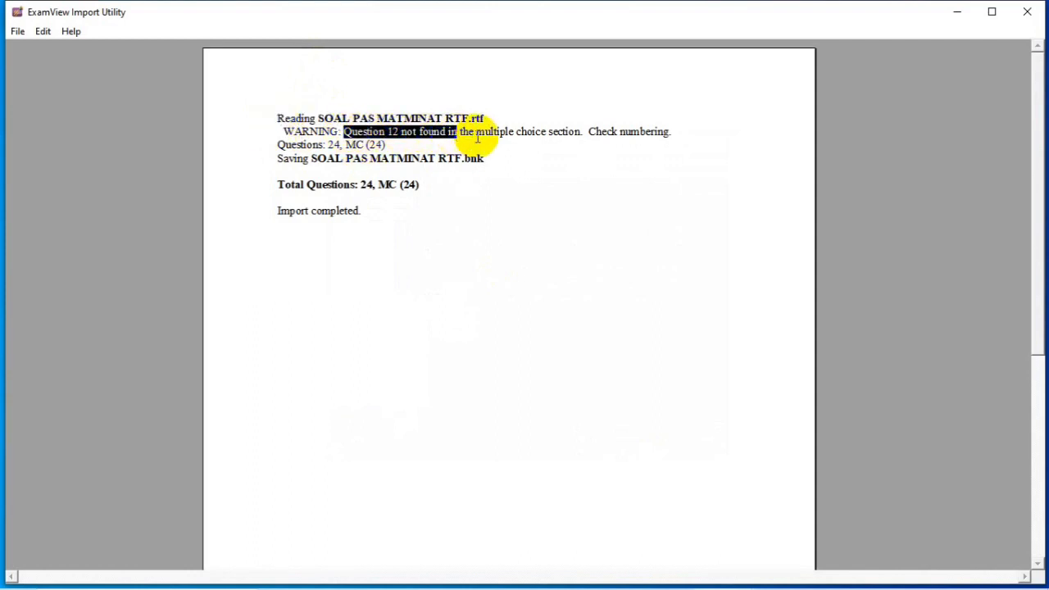
pyautogui.click(391, 132)
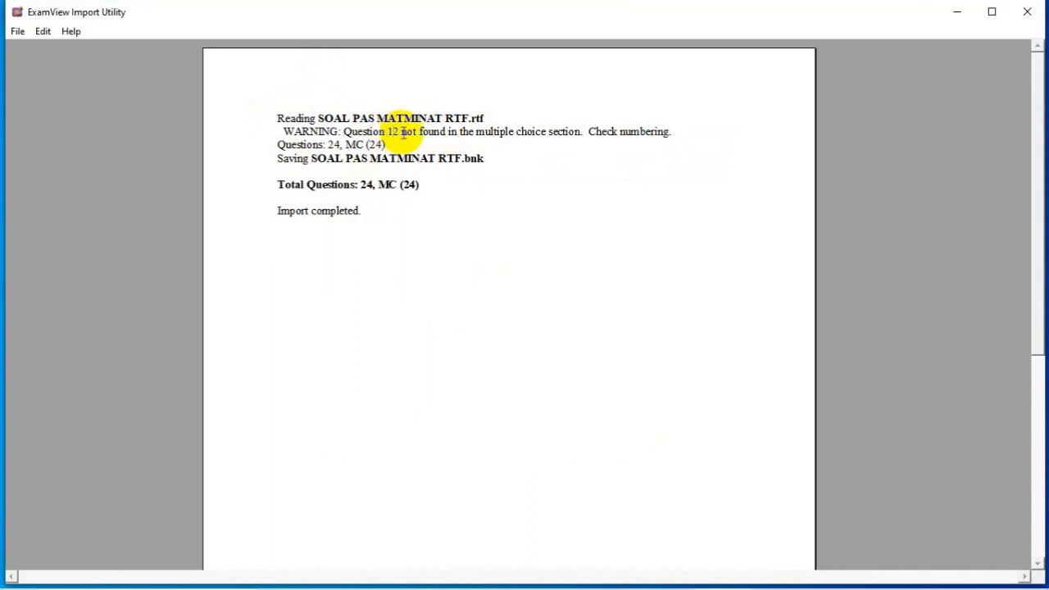
pyautogui.moveTo(394, 132); pyautogui.dragTo(346, 135)
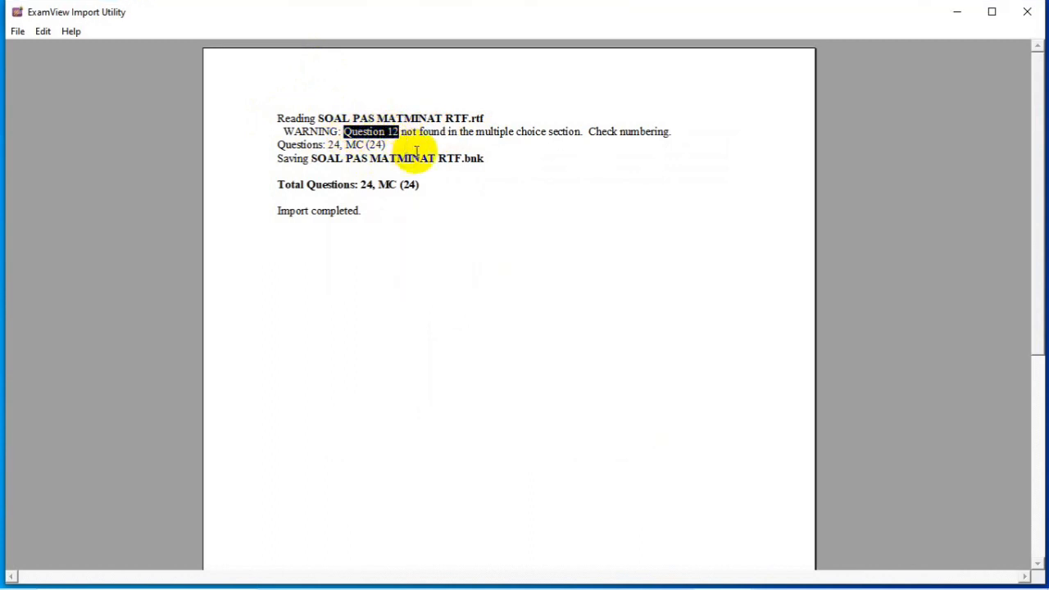
pyautogui.moveTo(279, 185); pyautogui.dragTo(421, 185)
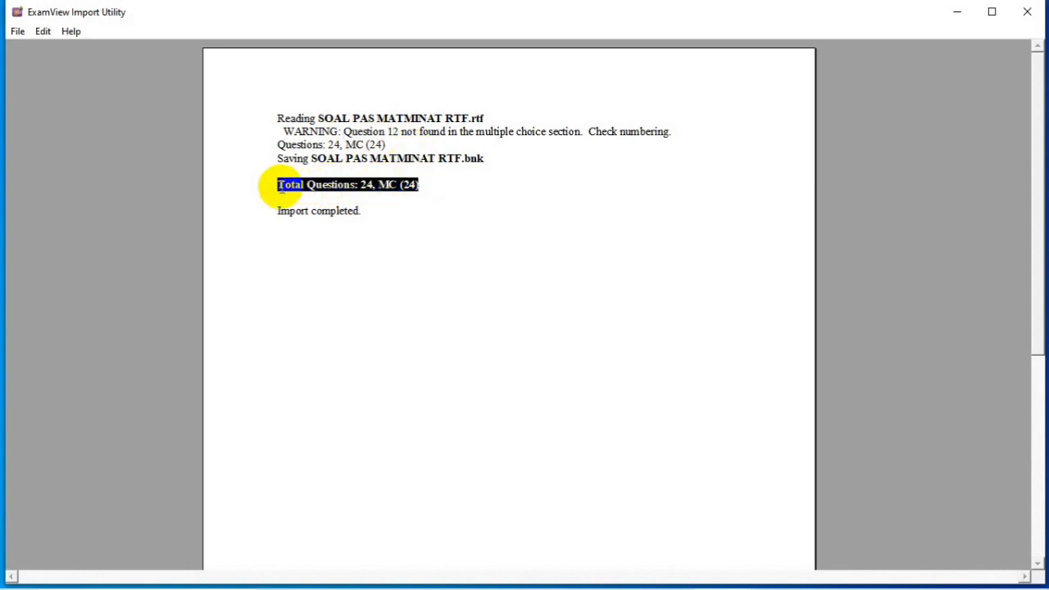
pyautogui.doubleClick(366, 184)
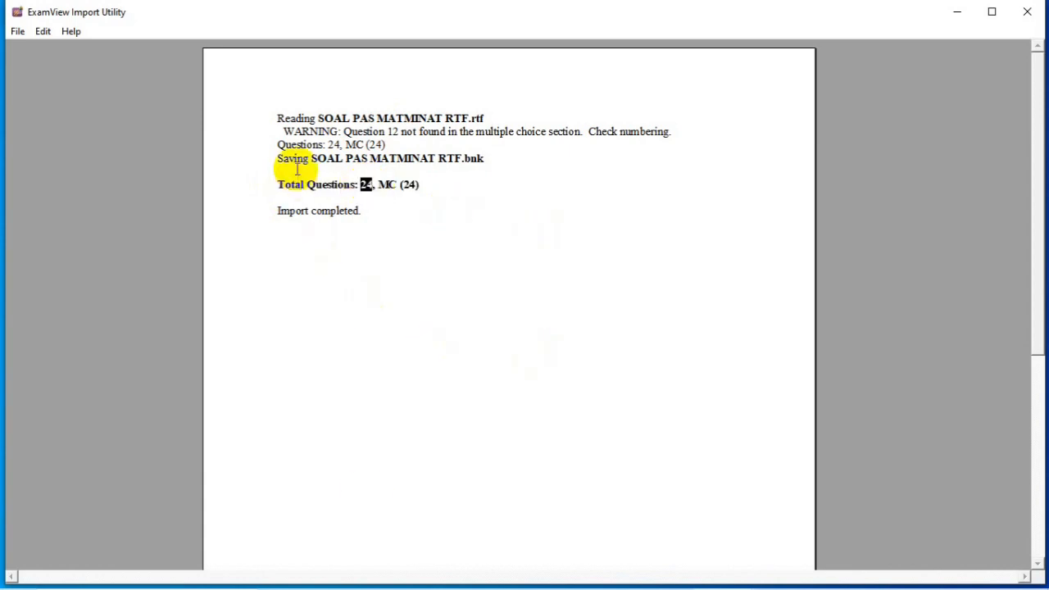
pyautogui.moveTo(276, 119); pyautogui.dragTo(398, 273)
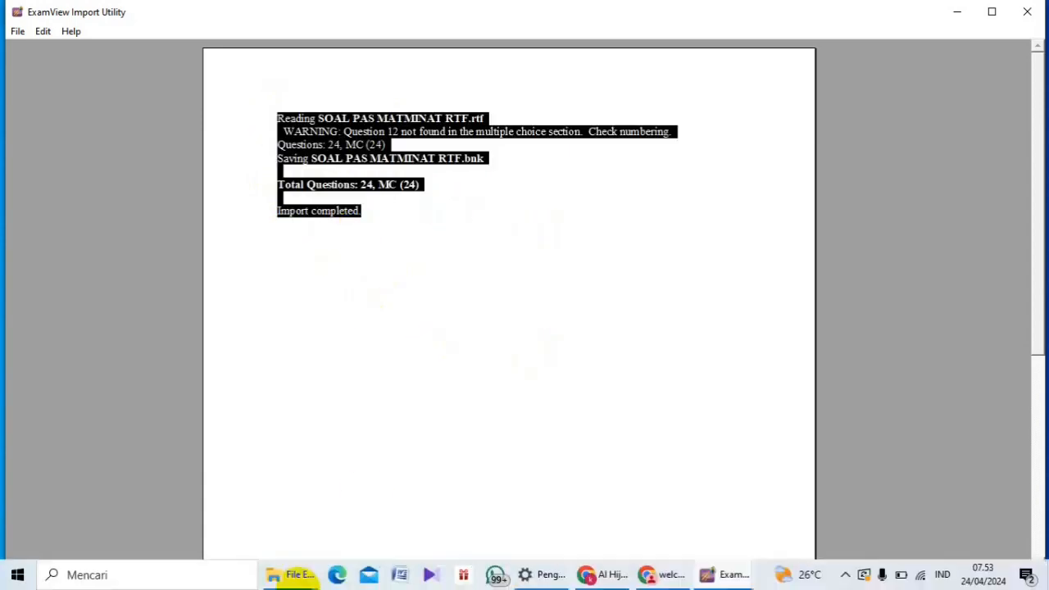
# Switch to File Explorer's Dokumen folder, open the SOAL PAS MATMINAT RTF rich text file in Word, and maximize its window
pyautogui.moveTo(300, 574)
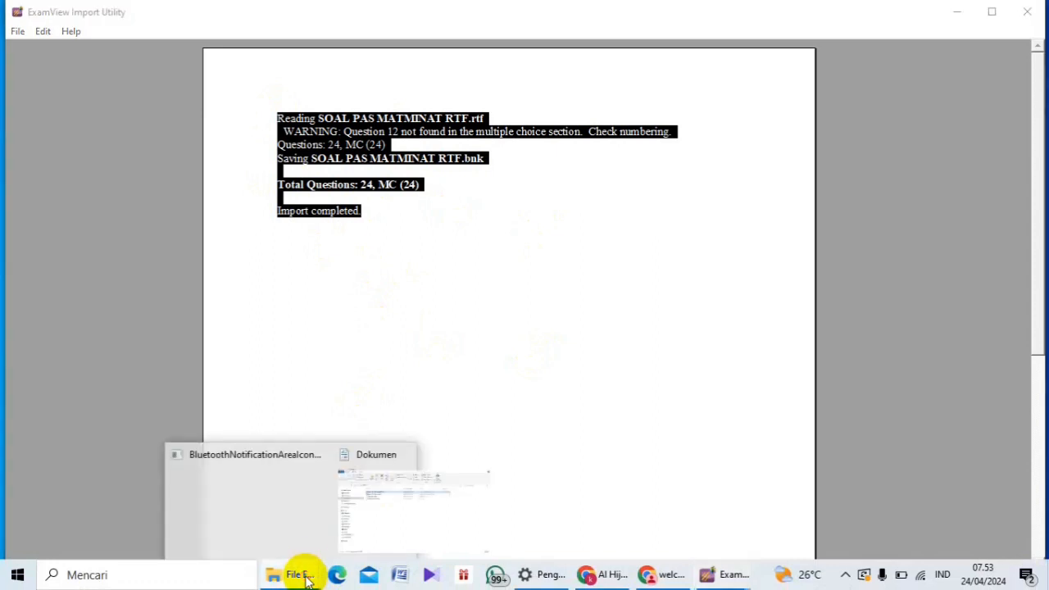
pyautogui.click(385, 510)
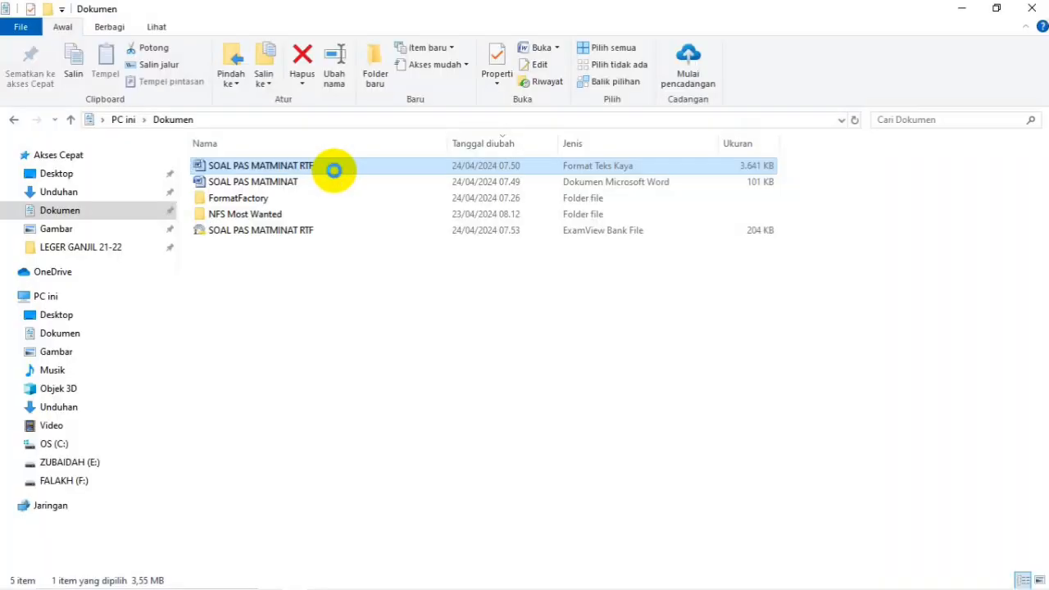
pyautogui.click(333, 169)
pyautogui.click(363, 169)
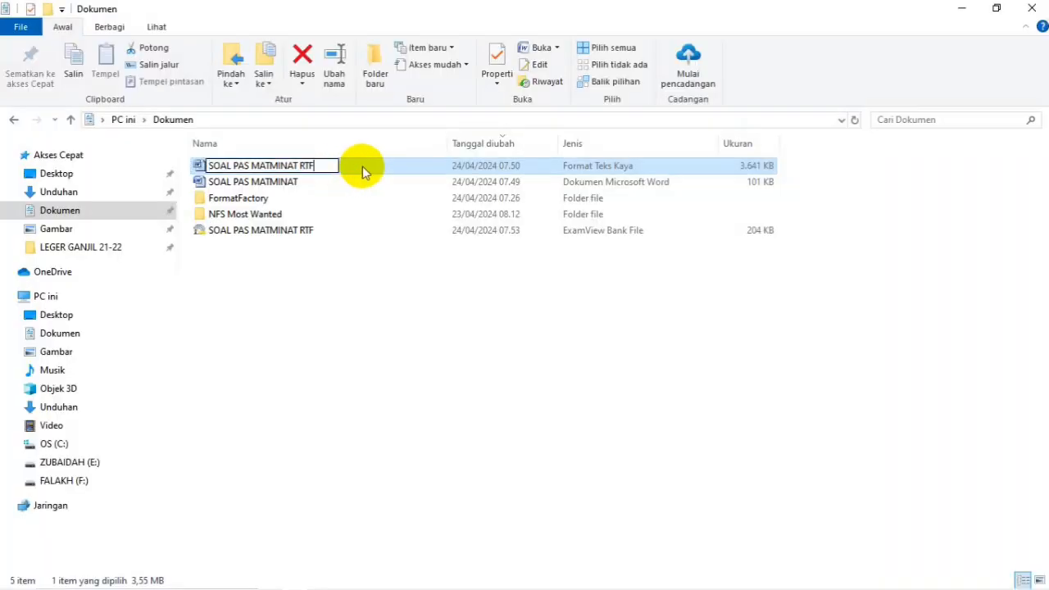
pyautogui.press('Escape')
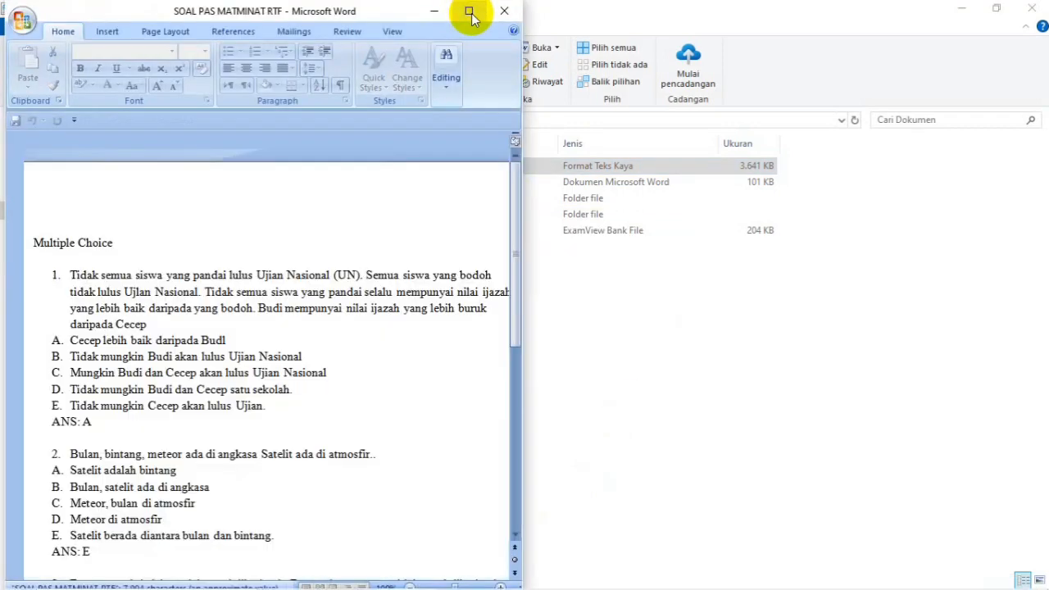
pyautogui.click(472, 15)
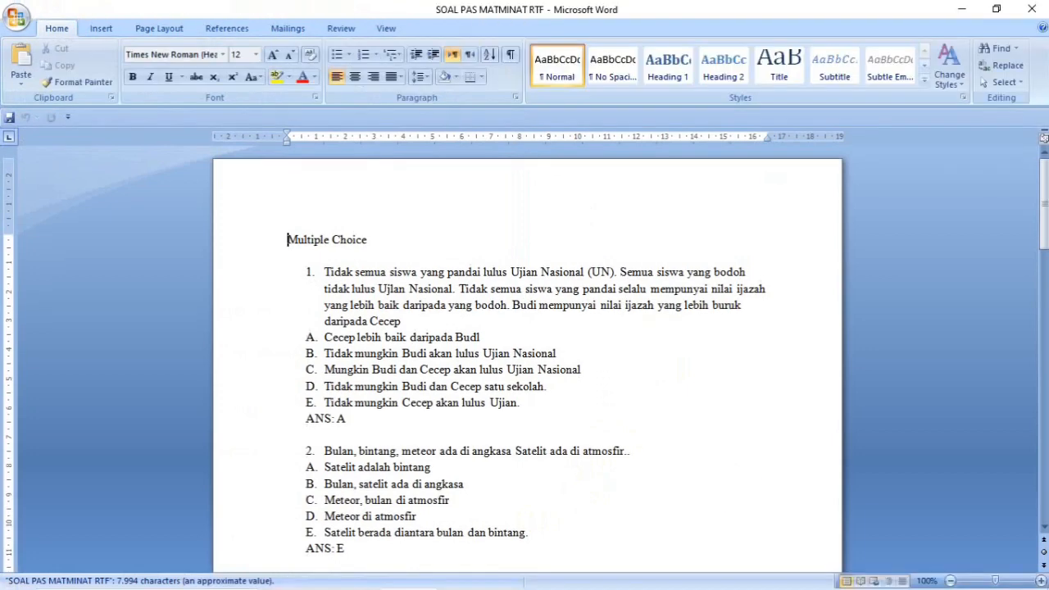
# Remove the space before the colon in the answer line above question 12 so it reads ANS: D, and save the document
pyautogui.click(1045, 484)
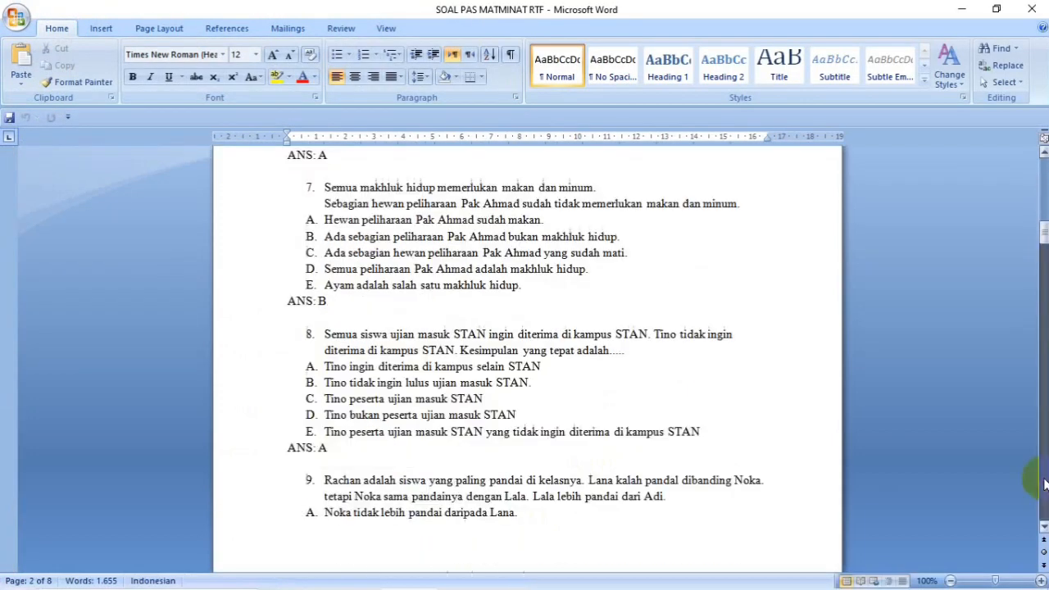
pyautogui.click(1045, 483)
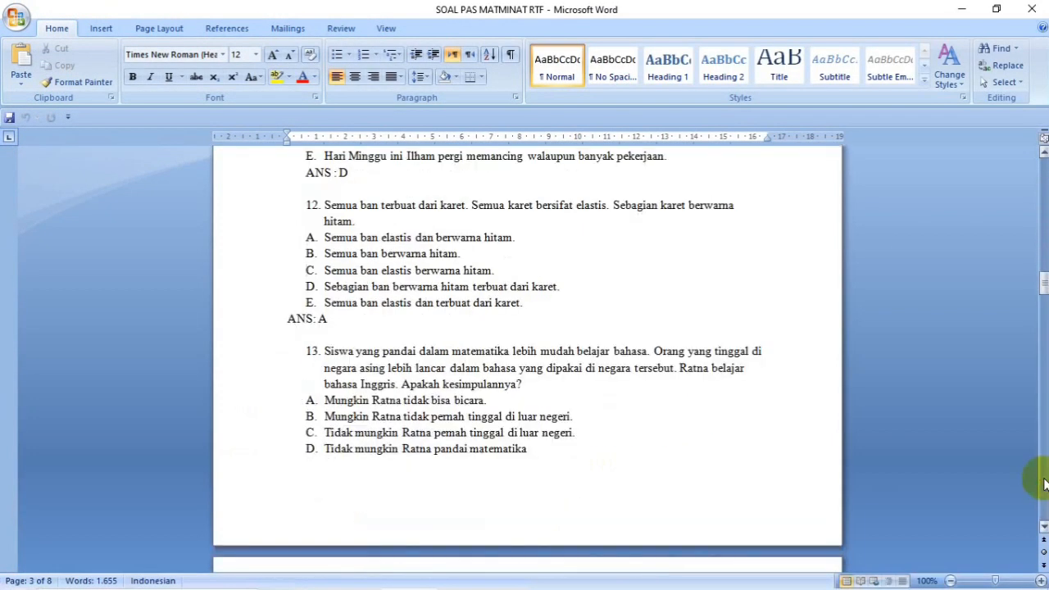
pyautogui.click(326, 204)
pyautogui.press('Up')
pyautogui.press('Up')
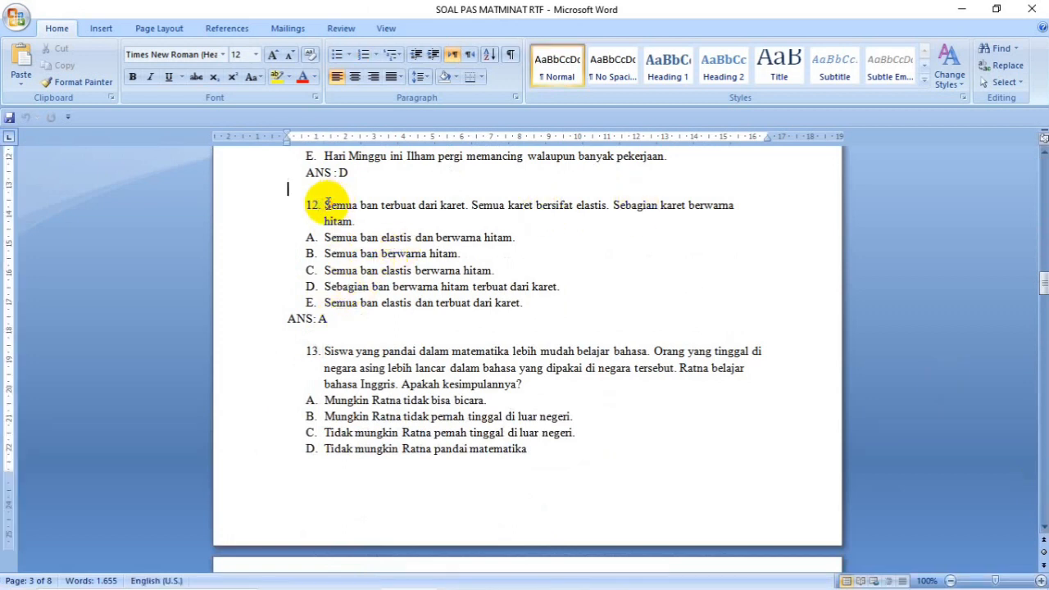
pyautogui.click(327, 204)
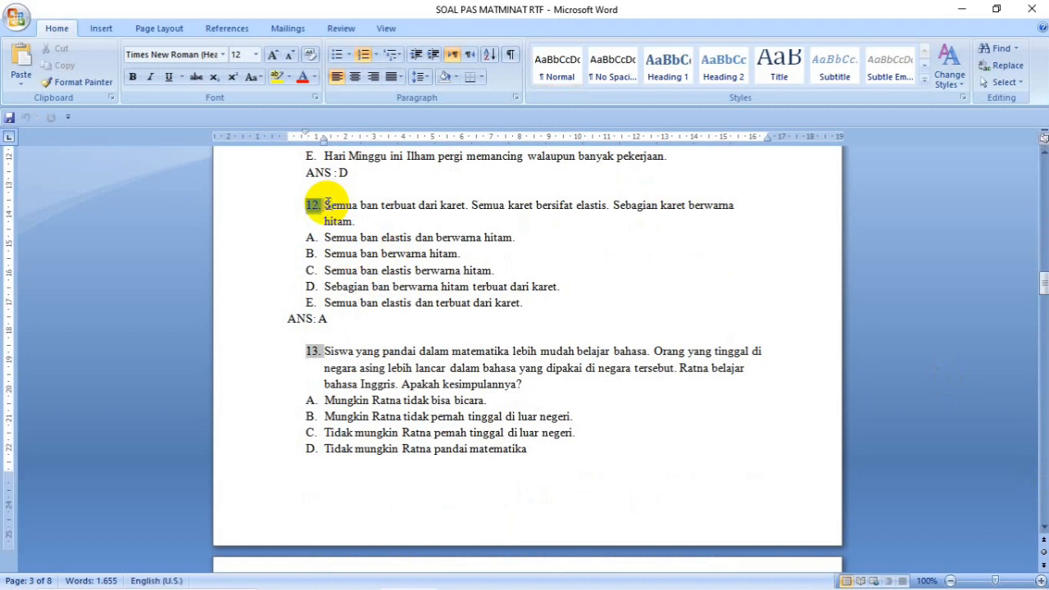
pyautogui.press('Up')
pyautogui.press('Up')
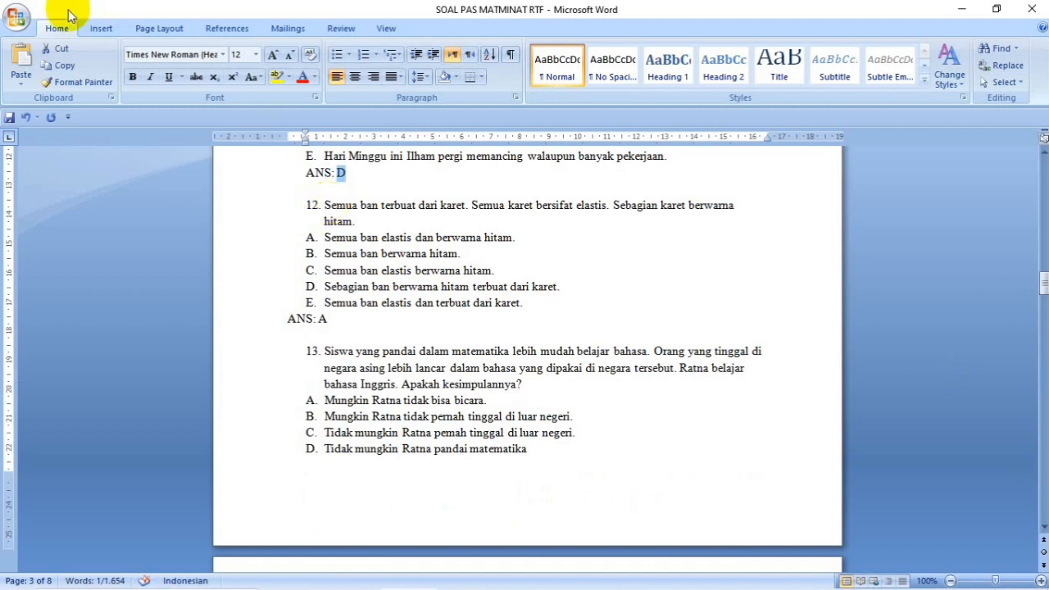
pyautogui.click(443, 305)
pyautogui.hotkey('ctrl', 's')
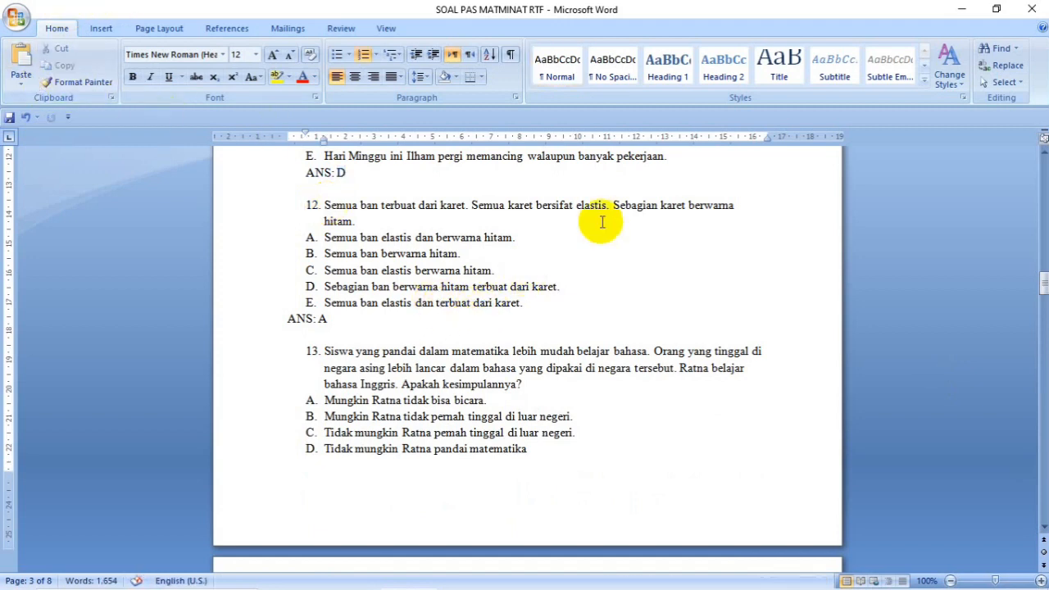
# Close the Word document, minimize the Dokumen window, and close the ExamView Import Utility
pyautogui.click(1032, 8)
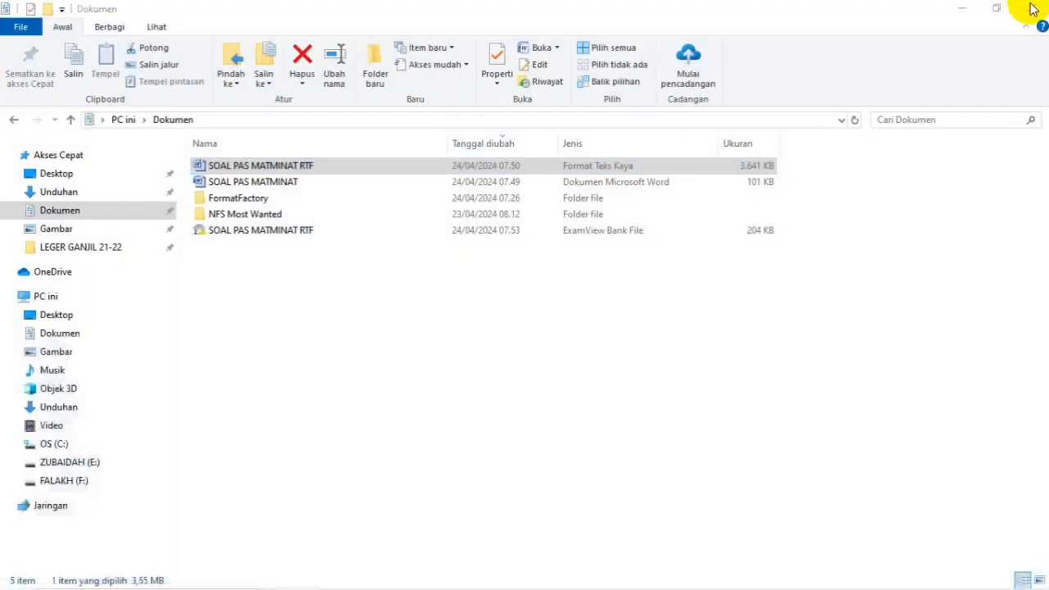
pyautogui.click(959, 7)
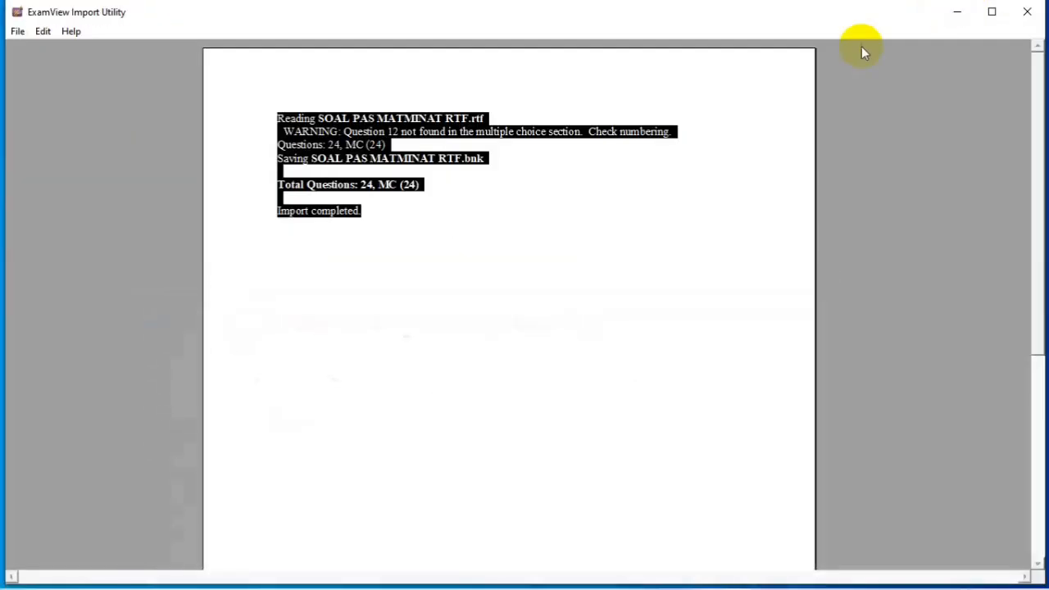
pyautogui.click(1027, 11)
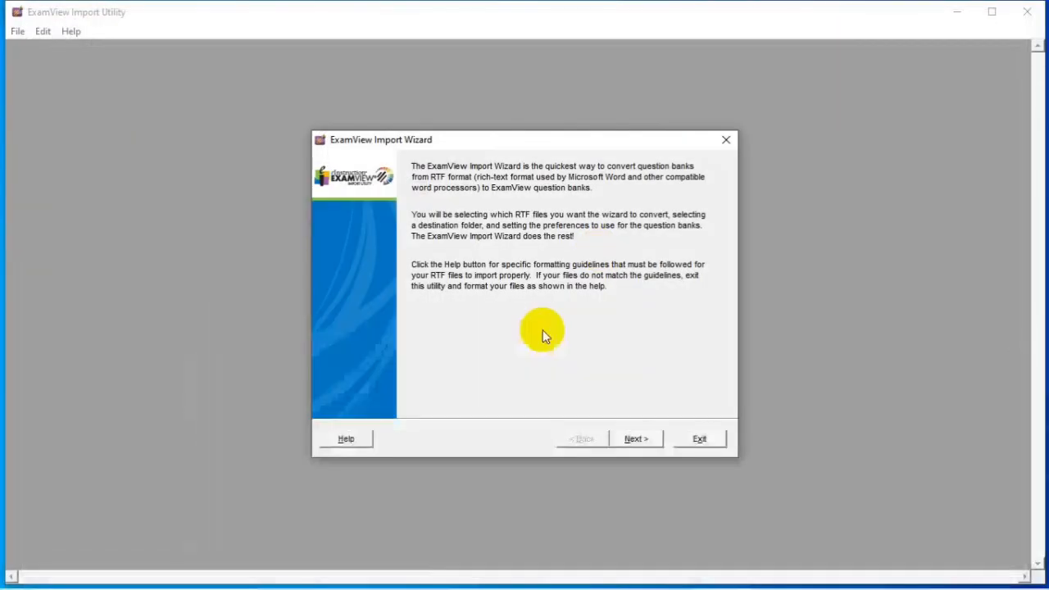
# Advance the relaunched Import Wizard to Step 1, set the RTF source folder to Dokumen, and highlight SOAL PAS MATMINAT RTF.rtf
pyautogui.click(636, 438)
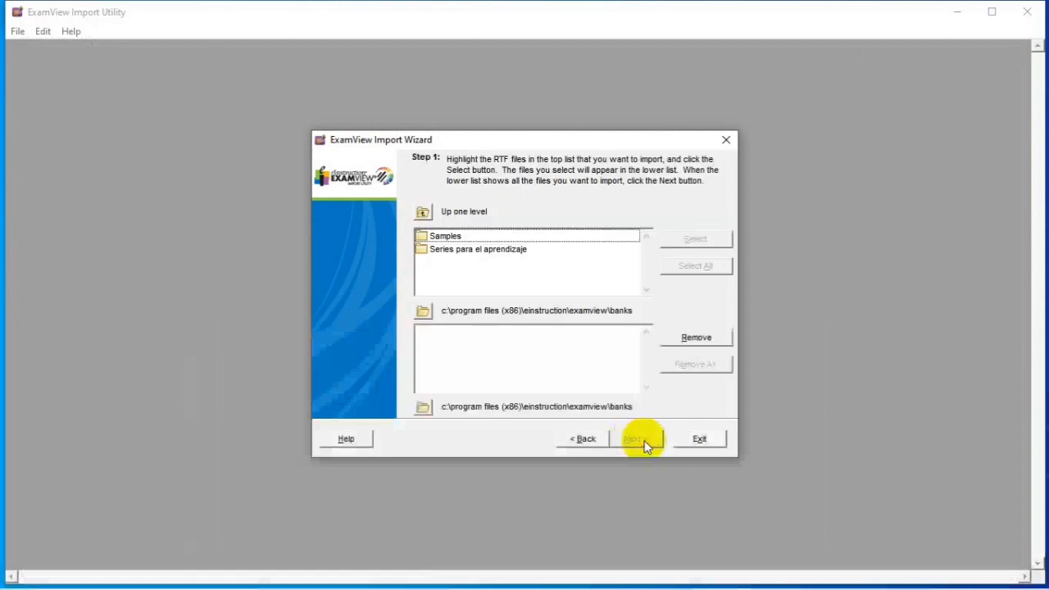
pyautogui.click(423, 313)
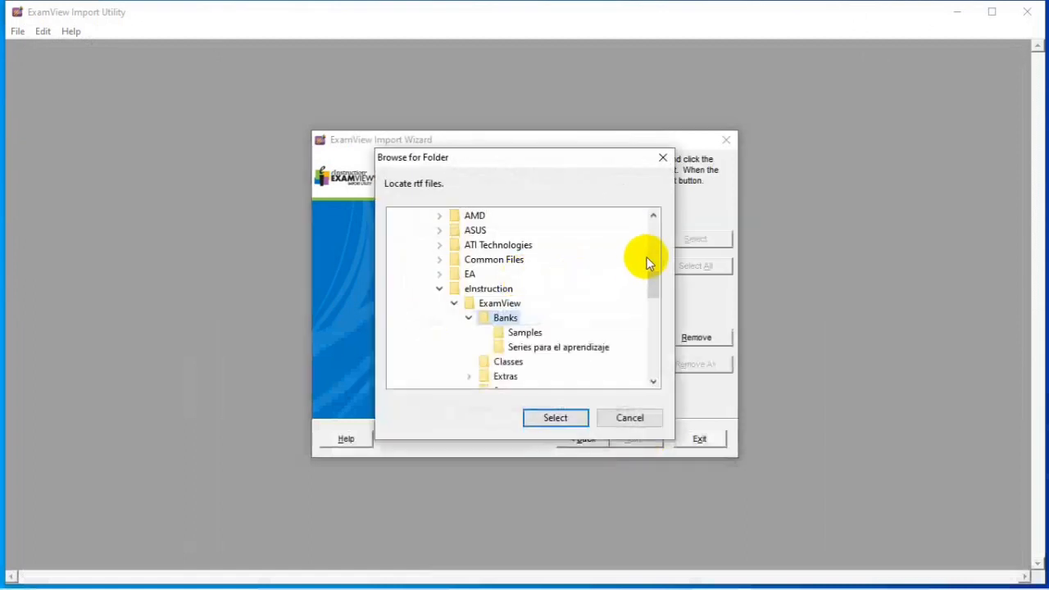
pyautogui.scroll(4, 647, 261)
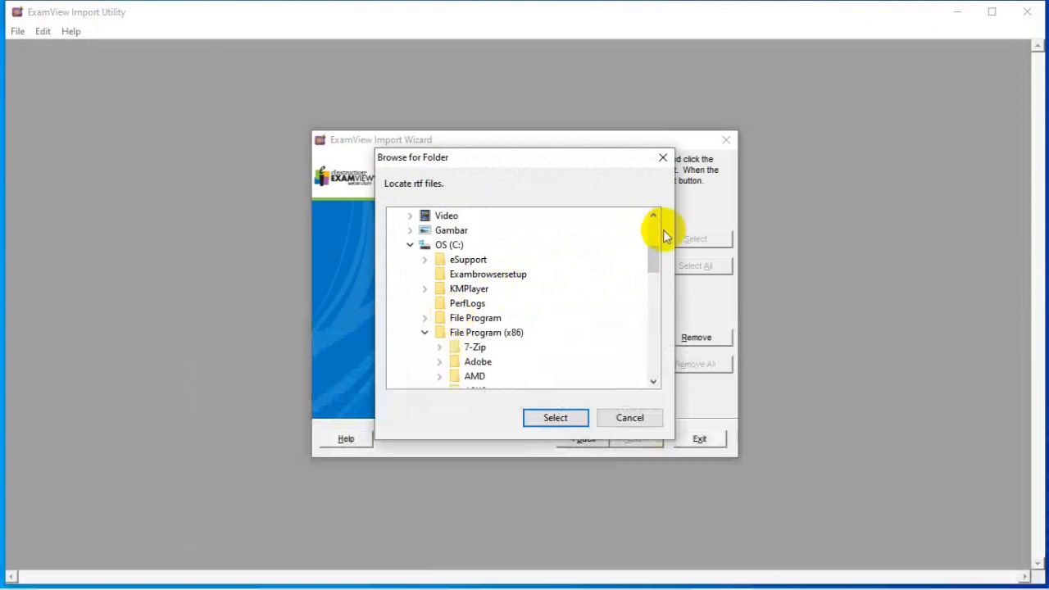
pyautogui.scroll(4, 656, 246)
pyautogui.click(449, 346)
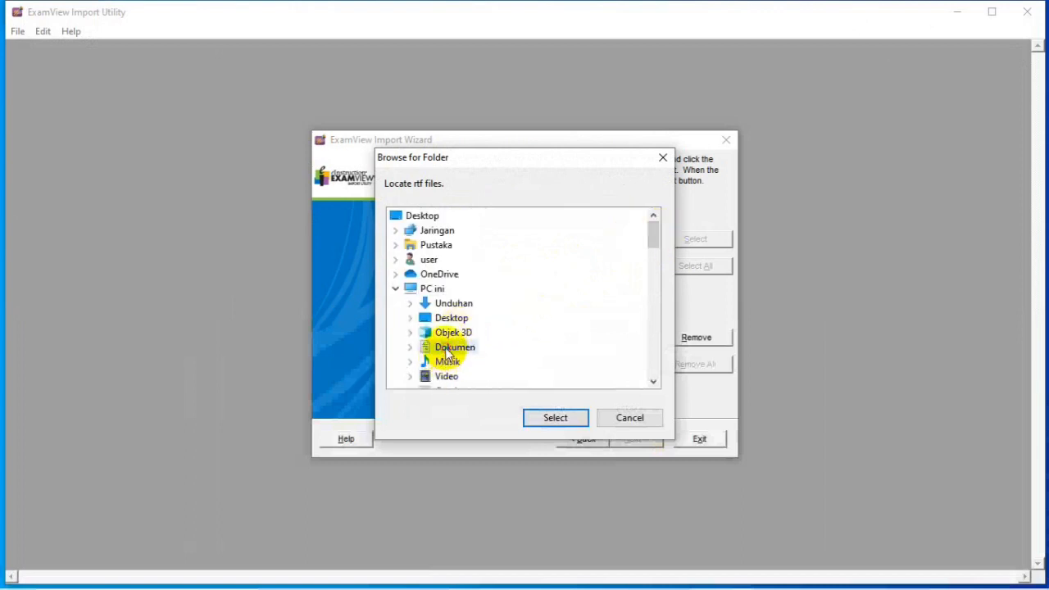
pyautogui.click(548, 417)
pyautogui.click(515, 236)
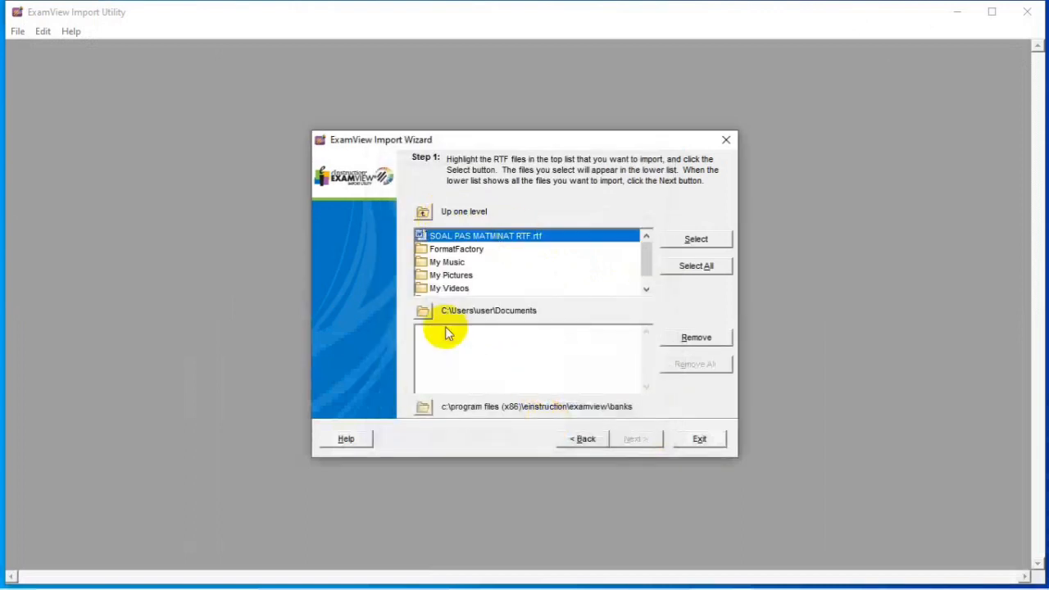
# Set the converted bank directory to Dokumen and add the highlighted RTF file to the files to import
pyautogui.click(423, 407)
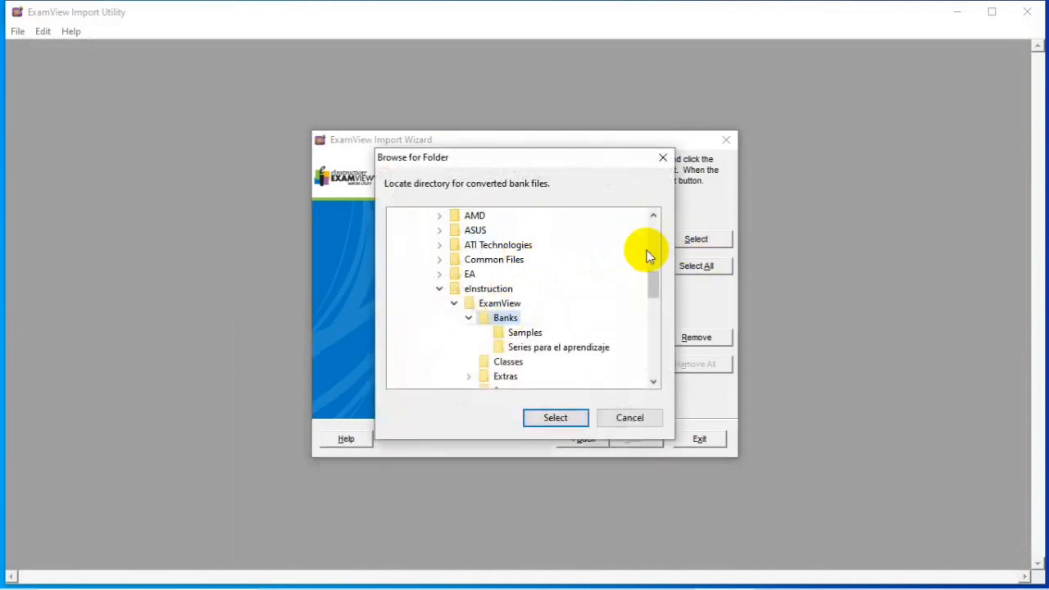
pyautogui.scroll(4, 653, 250)
pyautogui.moveTo(654, 249); pyautogui.dragTo(653, 230)
pyautogui.click(455, 289)
pyautogui.click(546, 418)
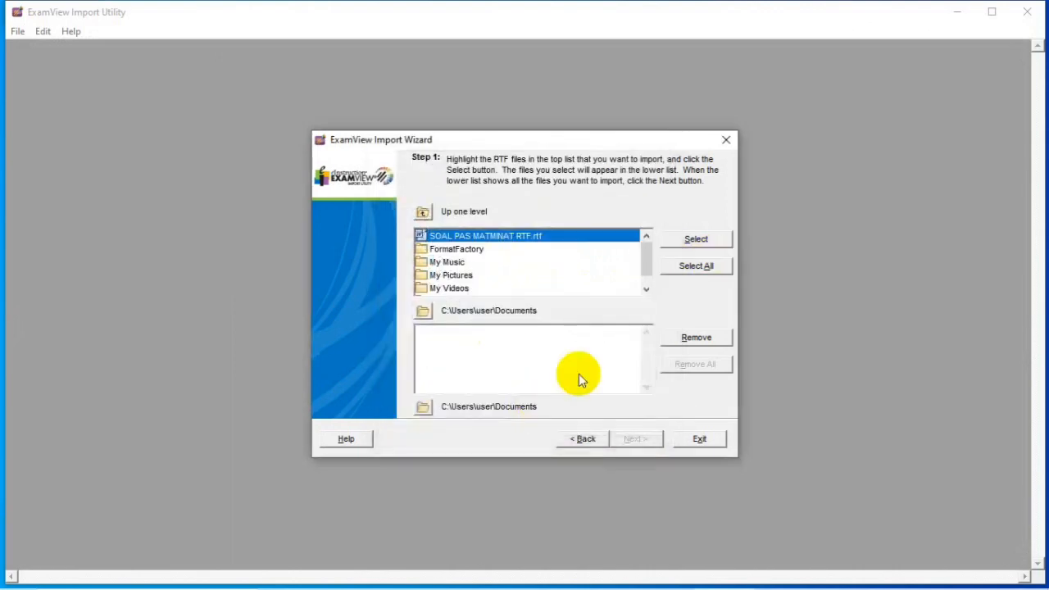
pyautogui.click(695, 239)
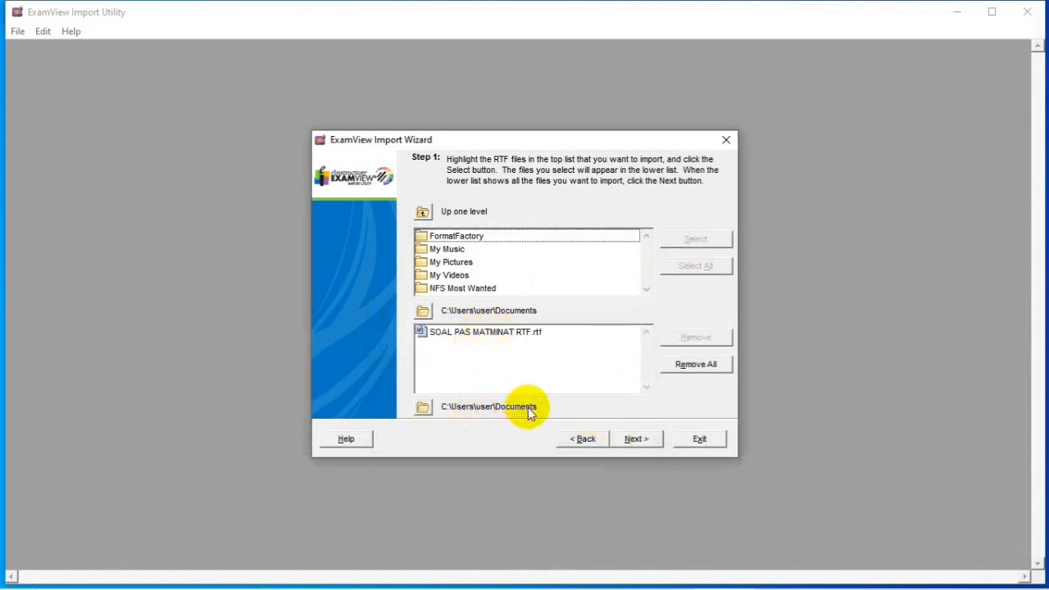
# Run the import with the default settings and agree to replace all existing banks, including SOAL PAS MATMINAT RTF
pyautogui.click(632, 439)
pyautogui.click(633, 440)
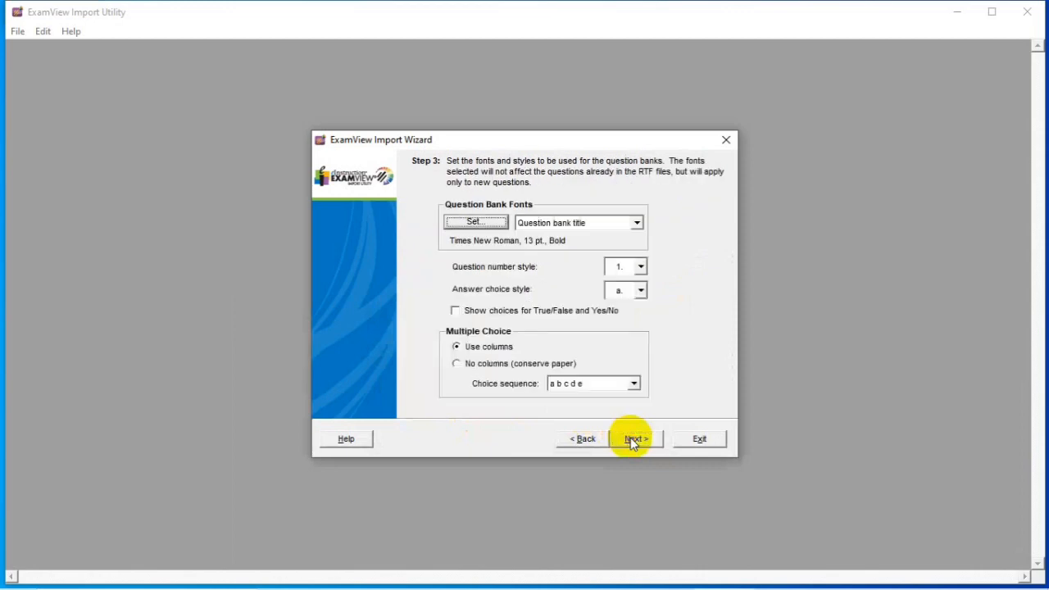
pyautogui.click(632, 441)
pyautogui.click(633, 440)
pyautogui.click(633, 440)
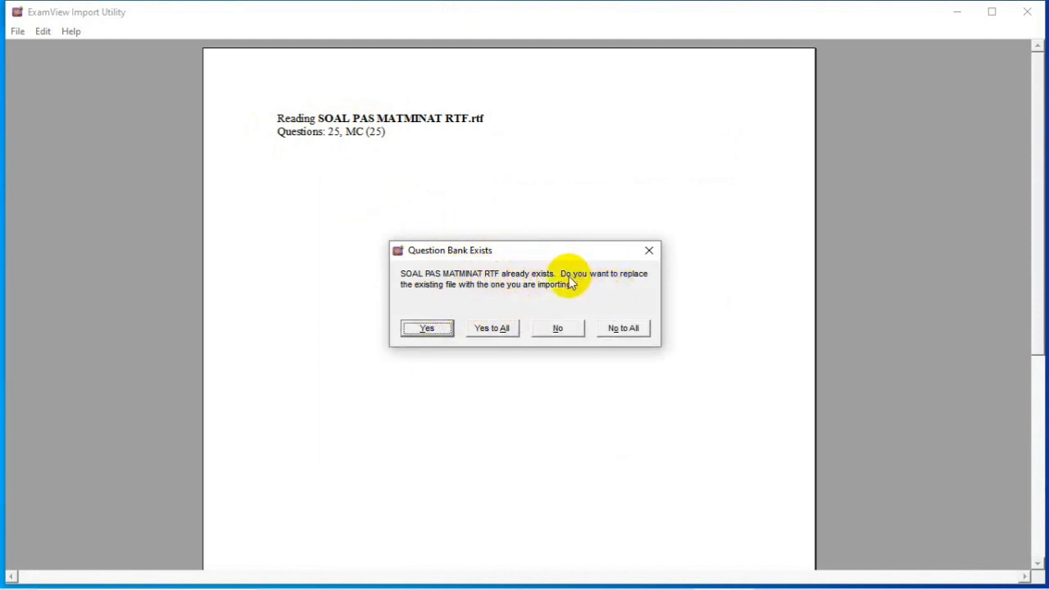
pyautogui.click(479, 329)
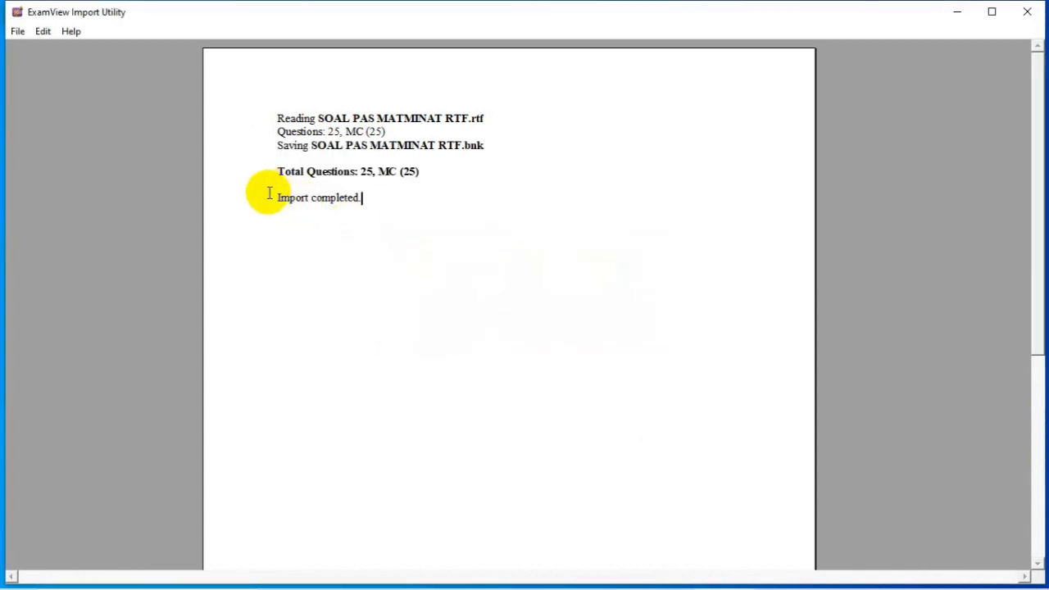
# Check the question total and completion line in the new import log, and close the Import Utility
pyautogui.moveTo(276, 171); pyautogui.dragTo(374, 171)
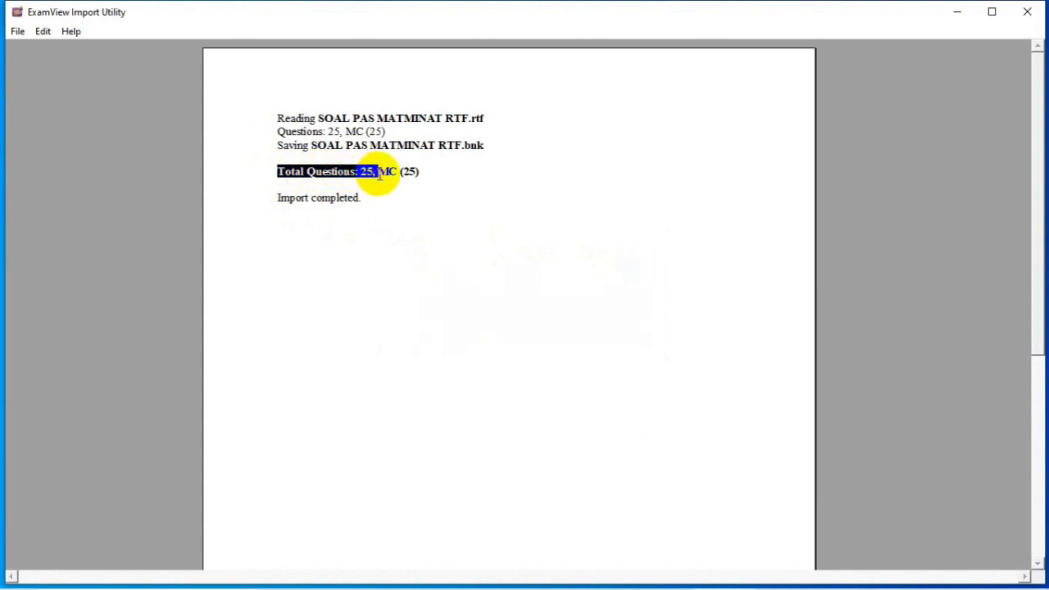
pyautogui.moveTo(277, 197); pyautogui.dragTo(366, 202)
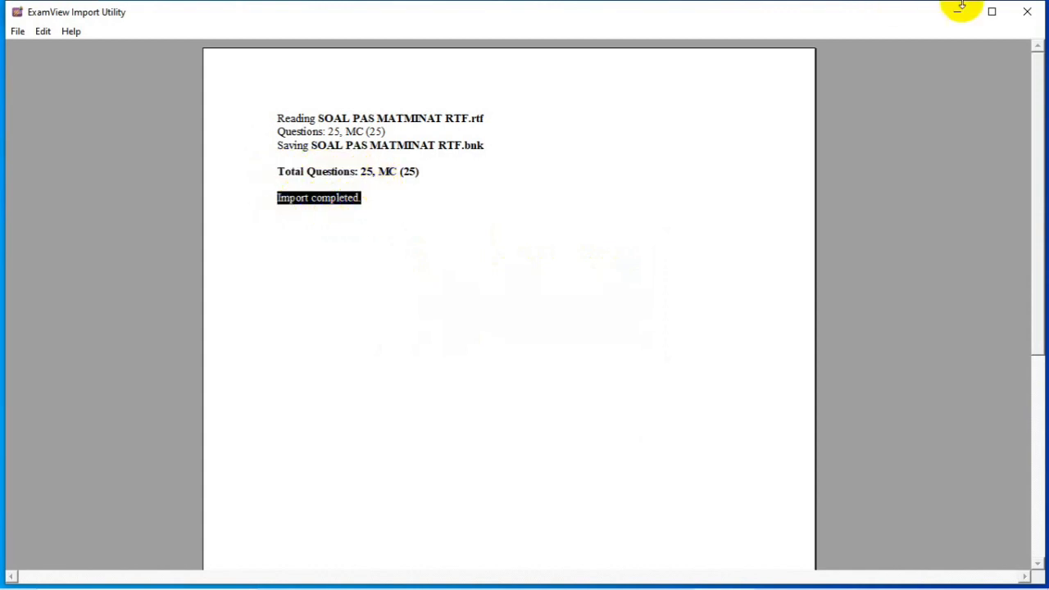
pyautogui.click(1031, 10)
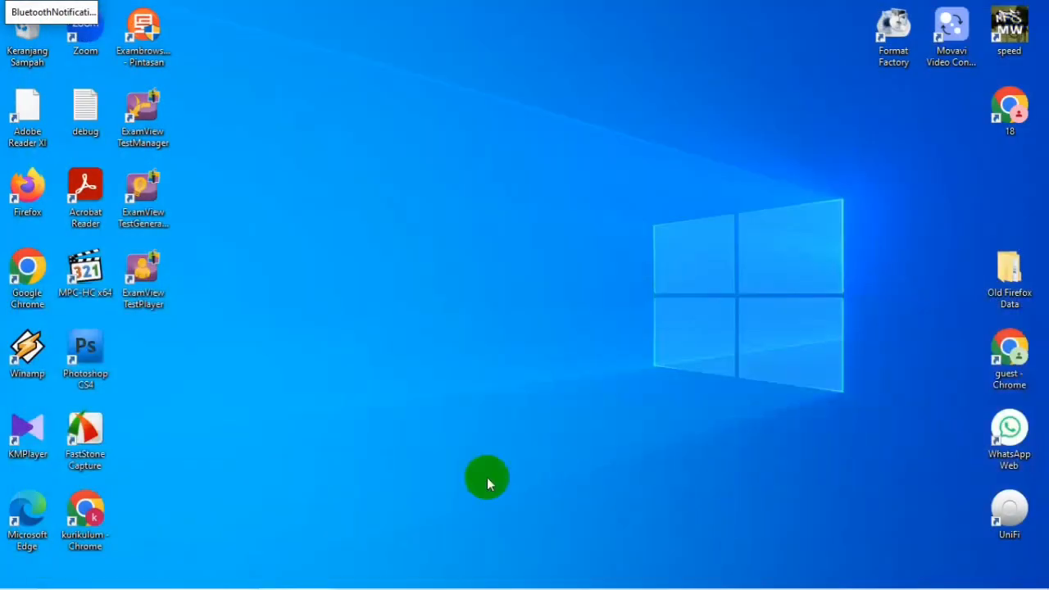